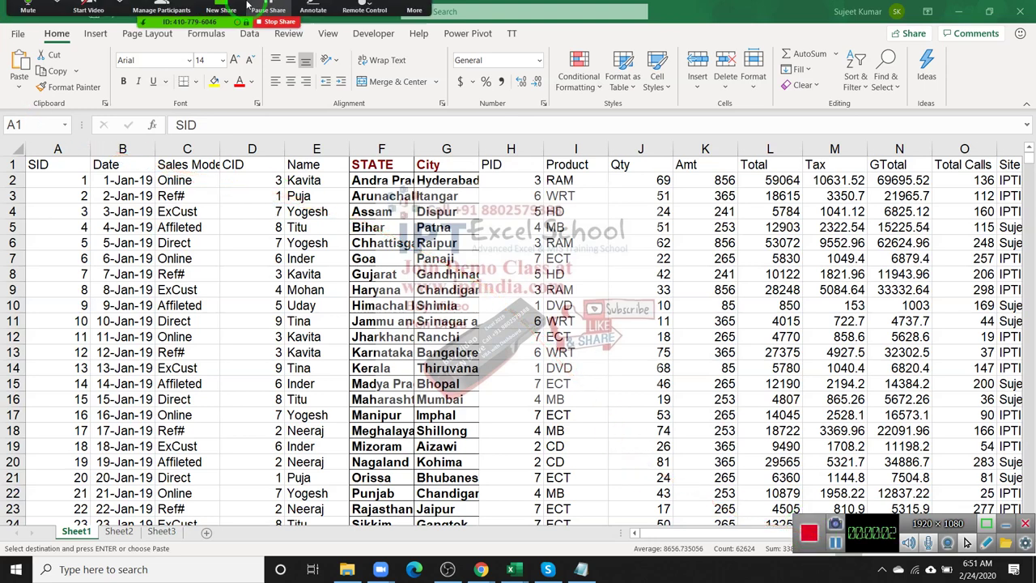
Review the sales table headers from SID in A1 across to Site
click(413, 14)
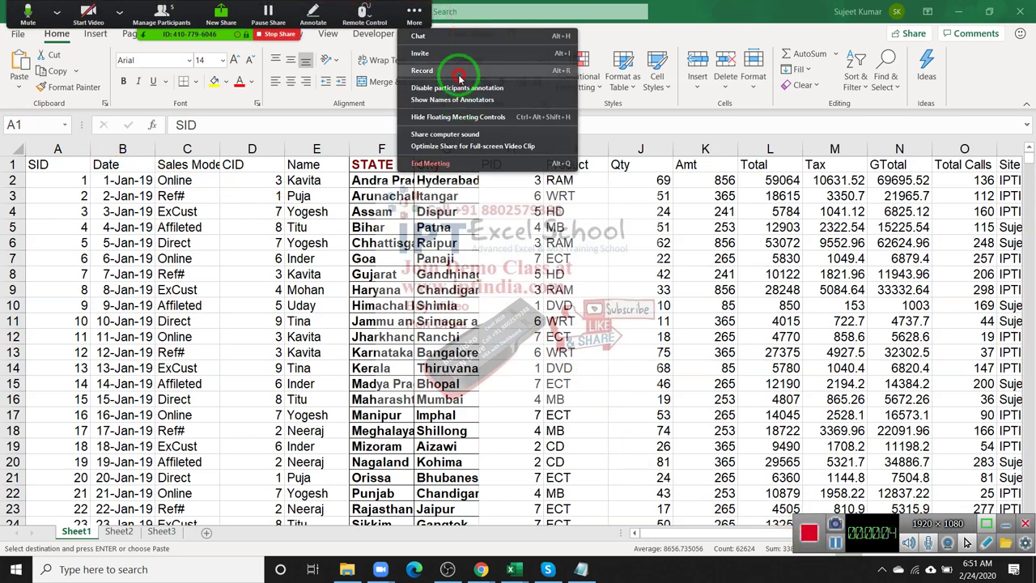
click(450, 100)
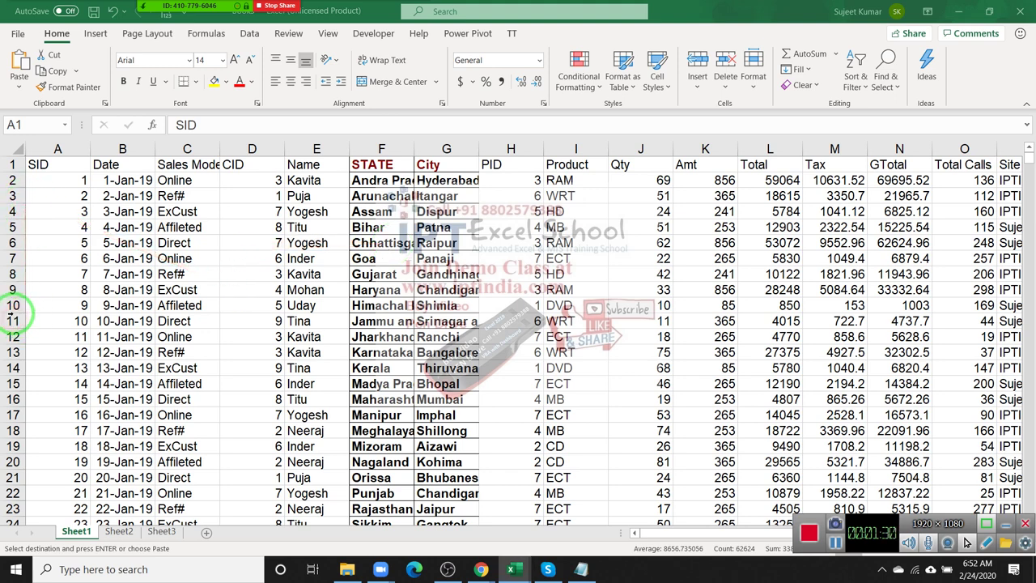
key(ctrl+a)
click(51, 275)
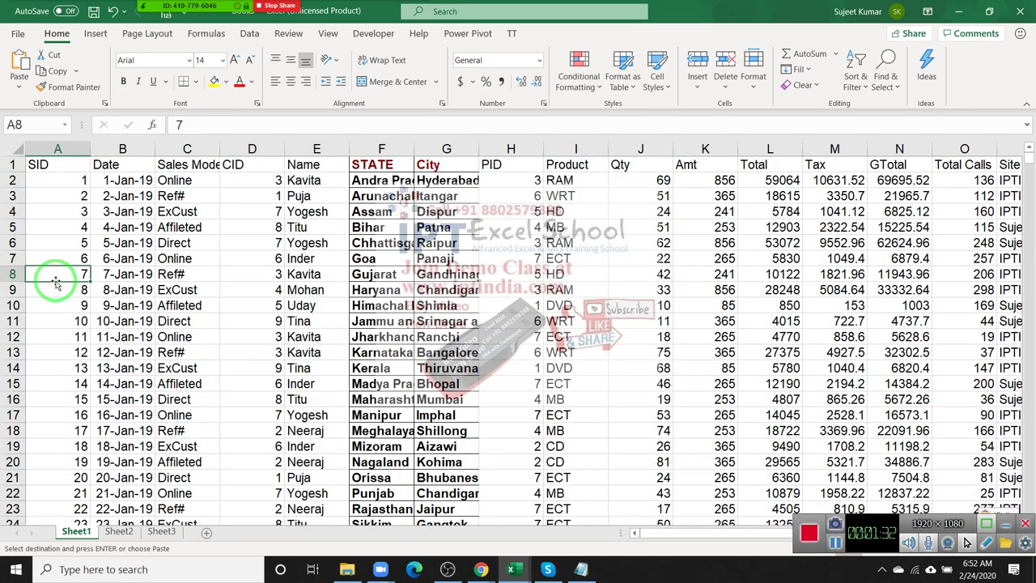
click(62, 167)
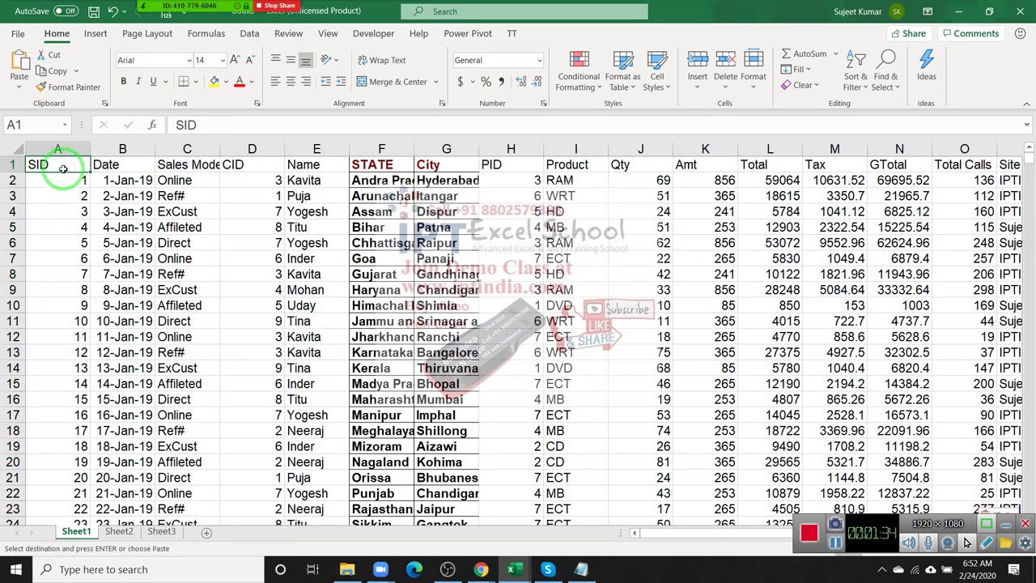
key(Right)
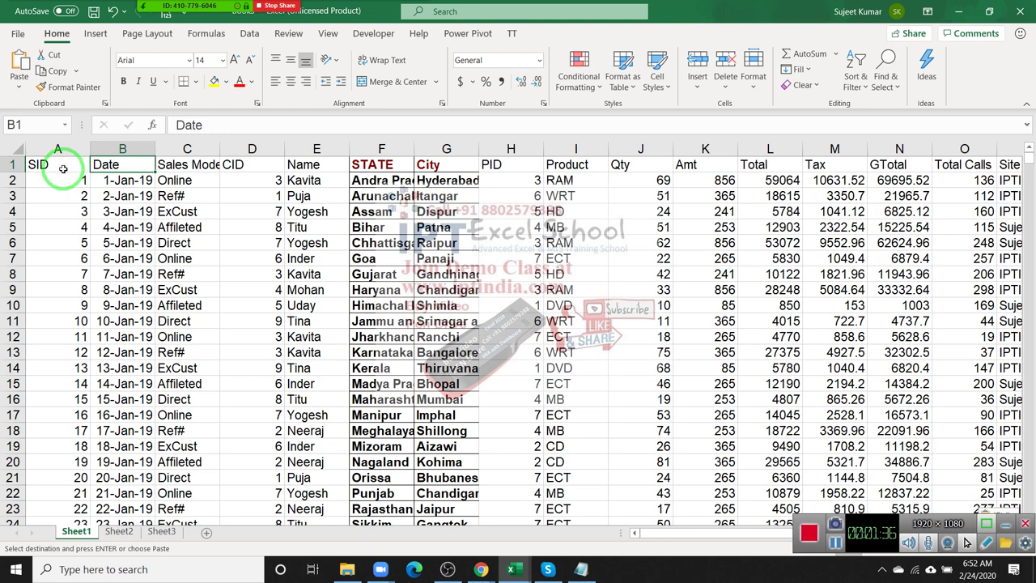
key(Right)
key(Right)
key(Right)
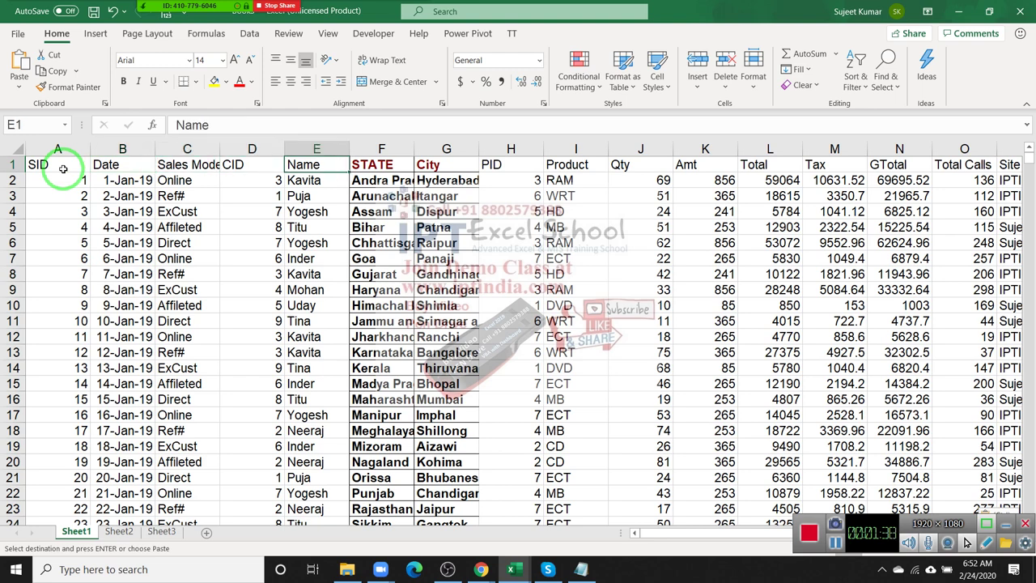
key(Right)
key(Right)
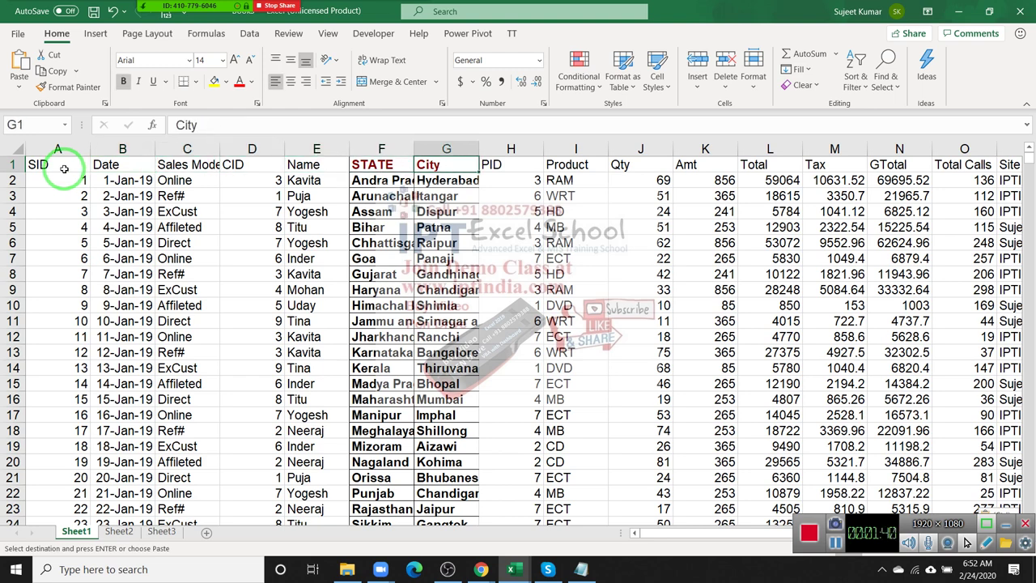
key(Right)
key(Right)
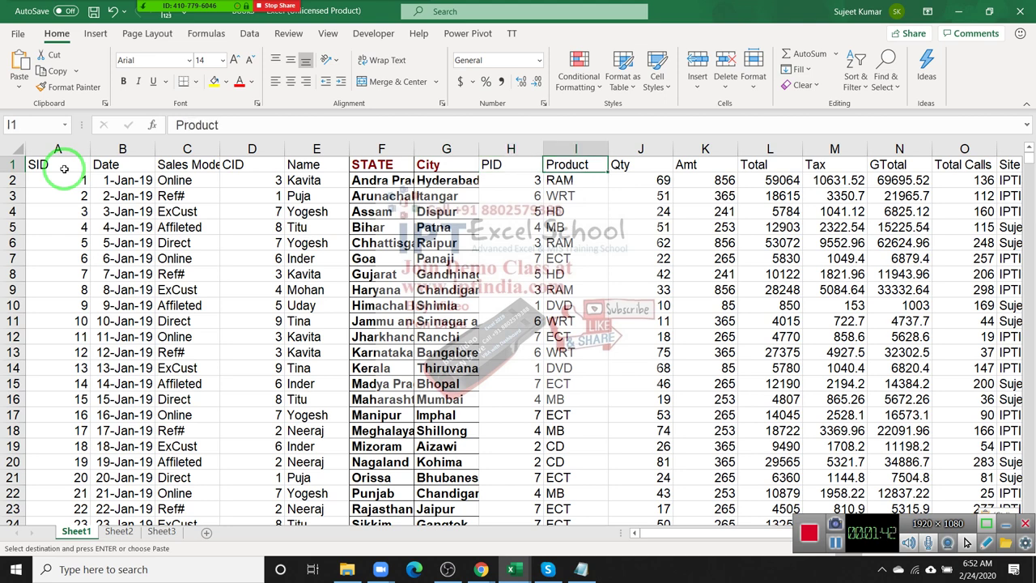
key(Right)
key(Right)
key(Right)
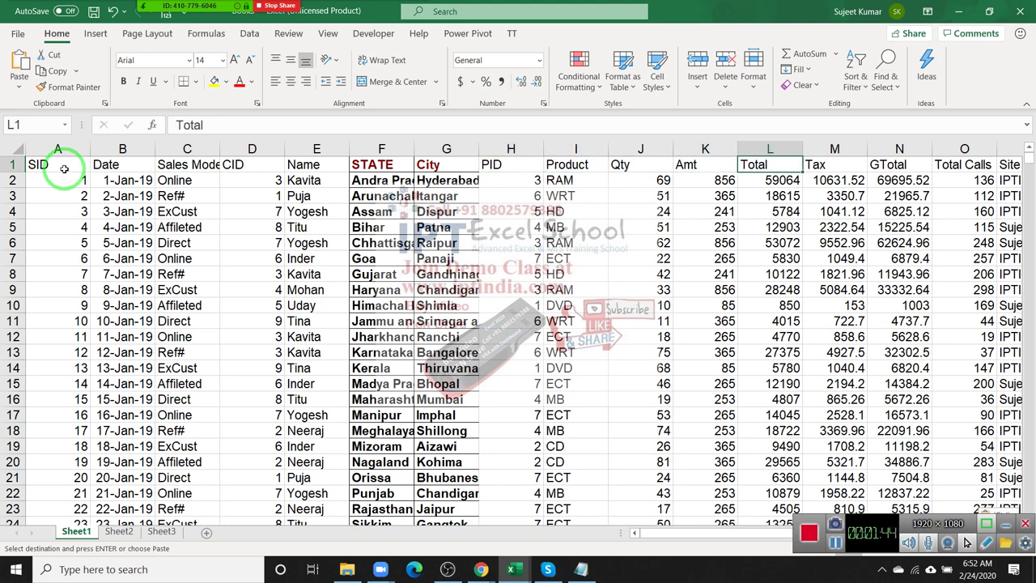
key(Right)
key(Right)
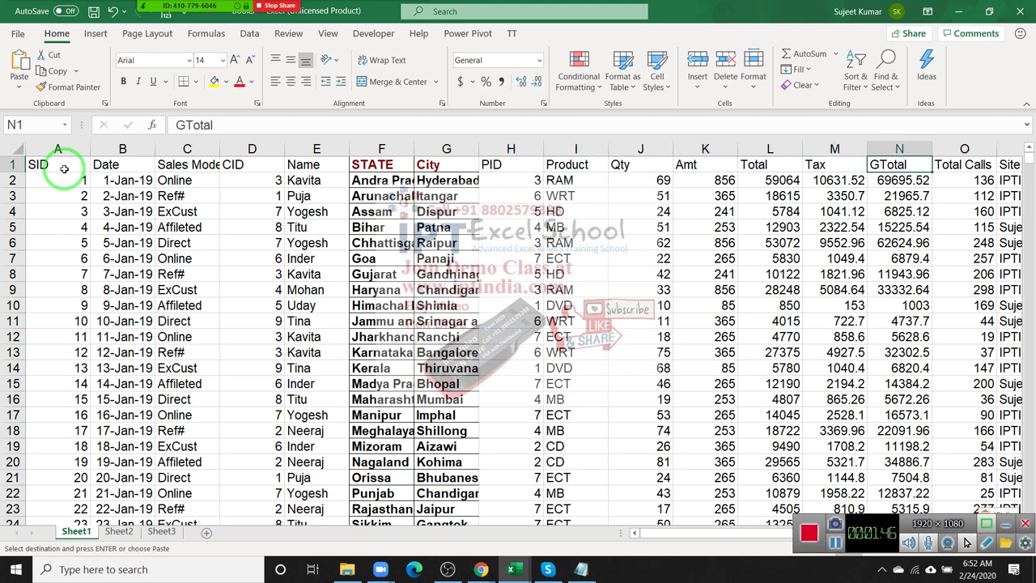
key(Right)
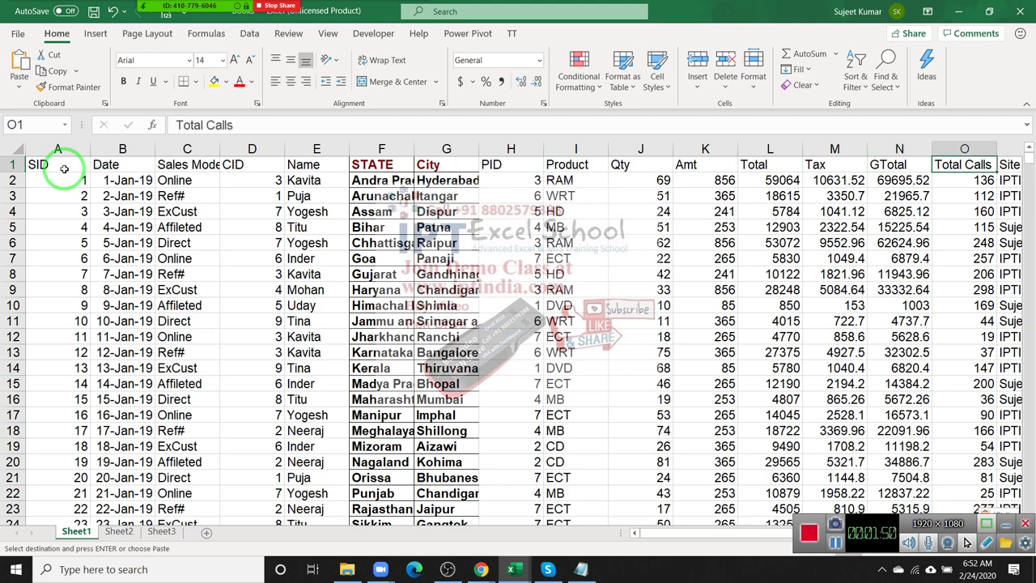
key(Right)
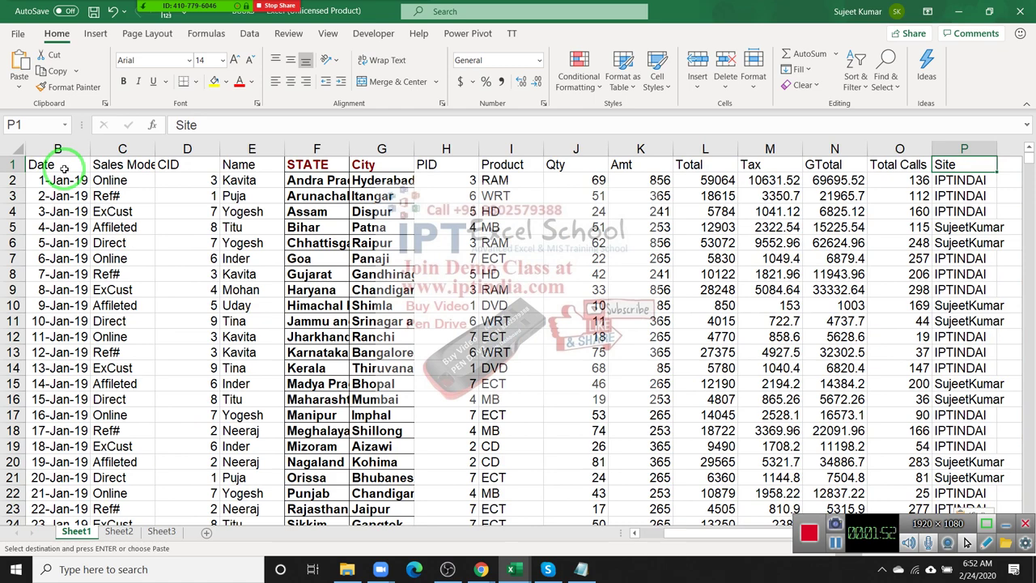
Return to the SID header and move down the SID column toward row 11
key(Left)
key(Left)
key(ctrl+Left)
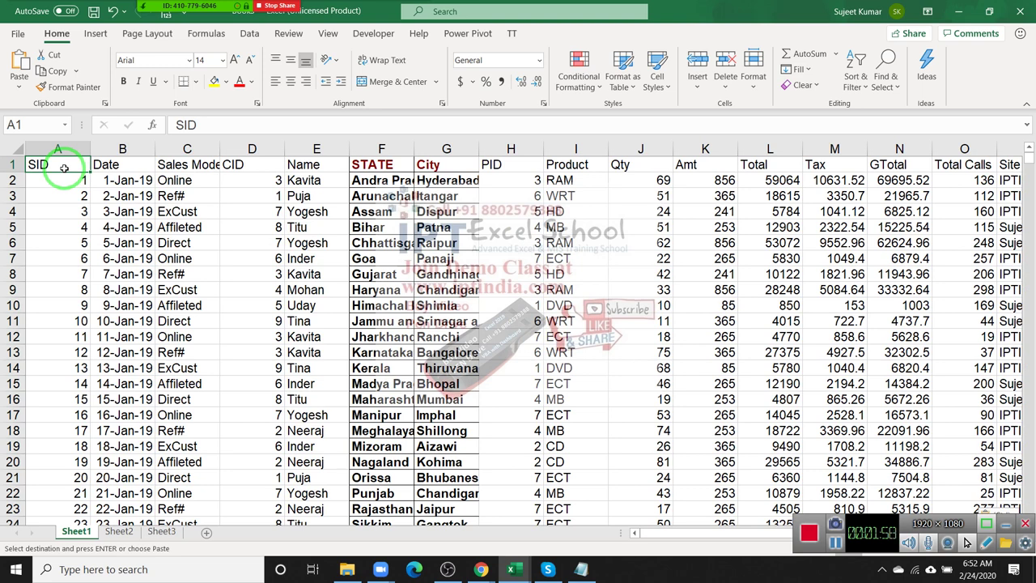
key(Right)
key(Right)
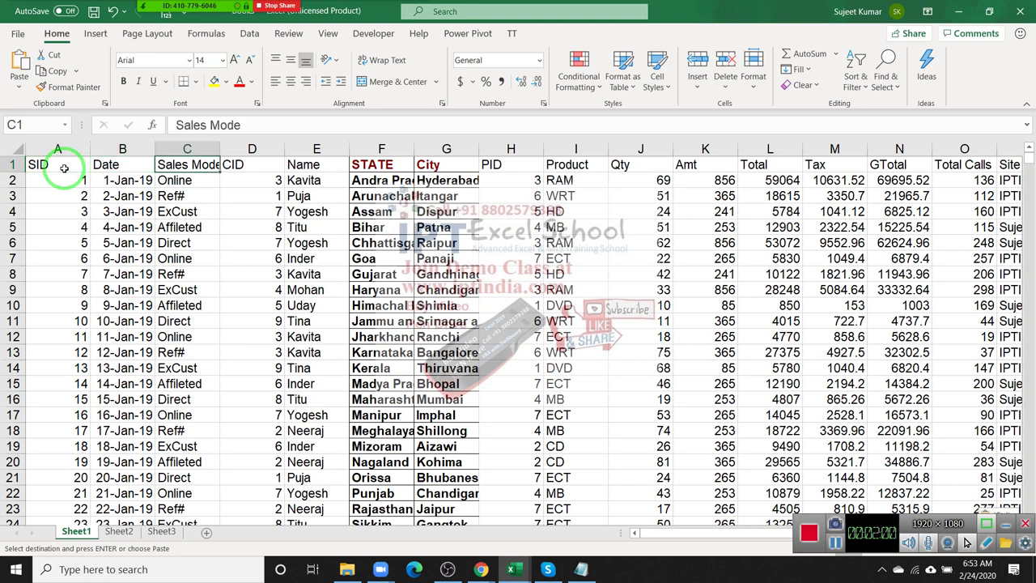
key(Right)
key(Right)
key(Right)
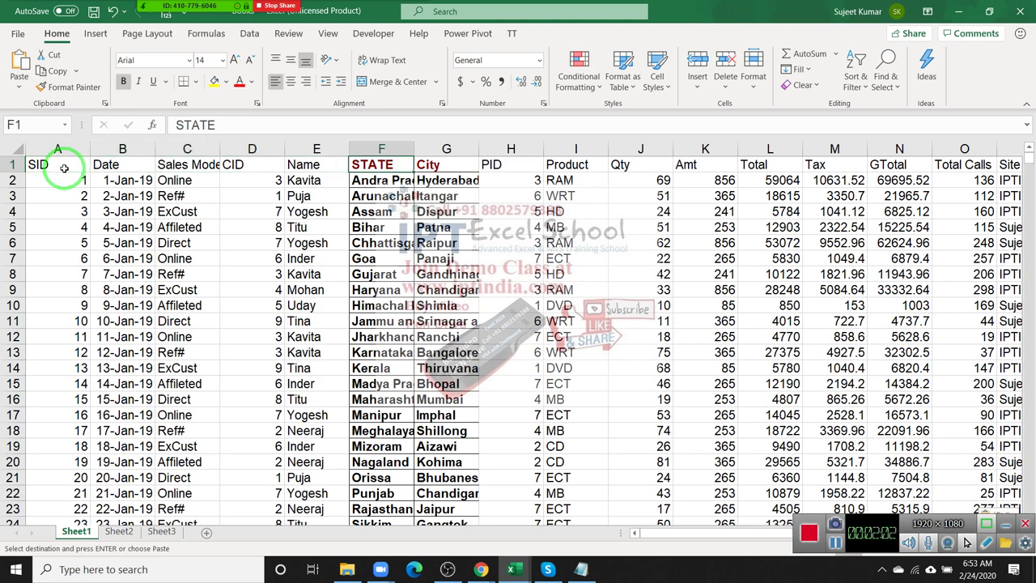
key(Right)
key(Right)
key(Right)
key(Right)
key(Right)
key(Right)
key(Right)
key(Right)
key(Right)
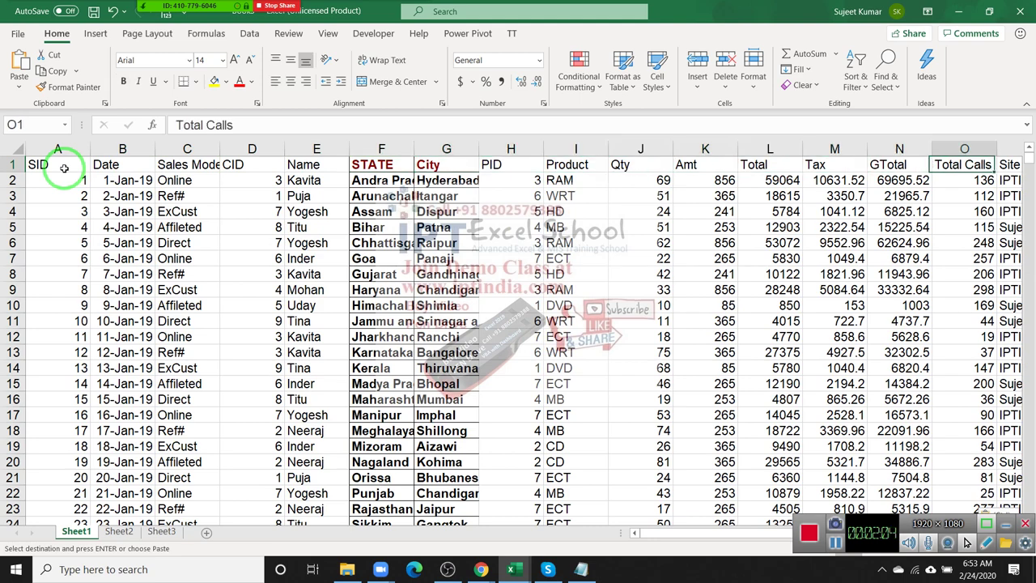
key(Right)
key(Right)
key(Left)
key(Left)
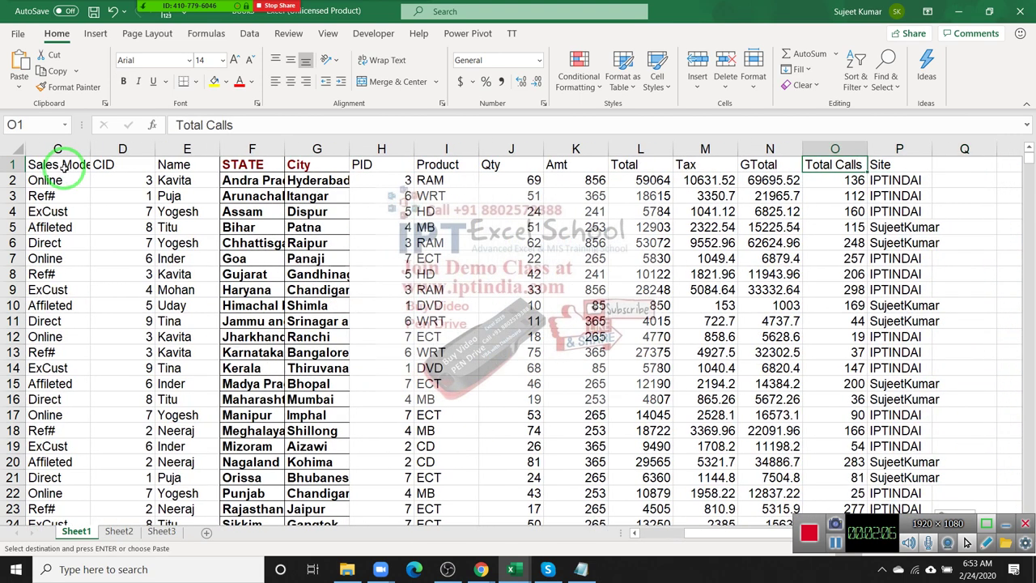
key(Left)
key(Left)
key(Left)
key(ctrl+Home)
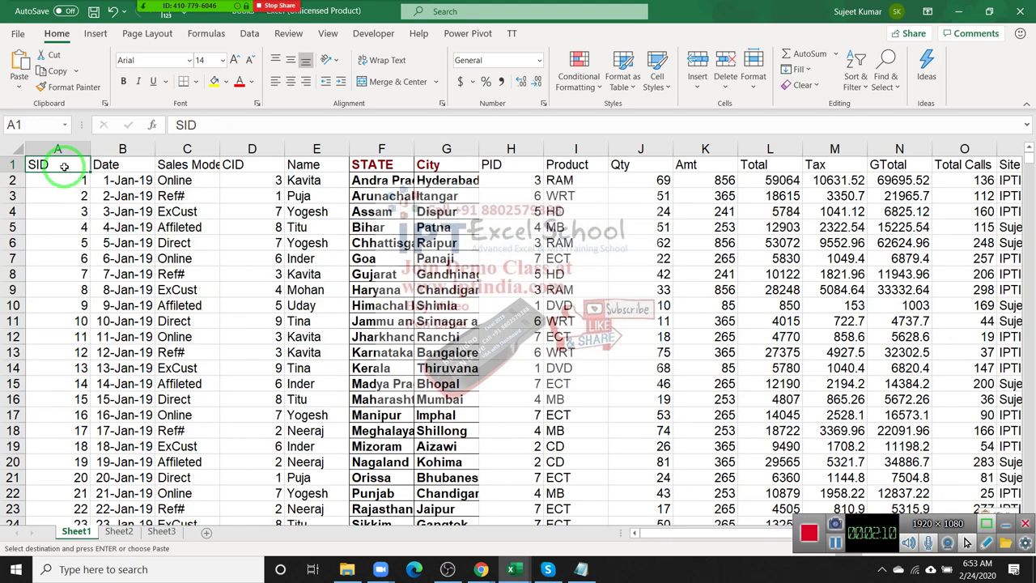
key(Down)
key(Down)
key(Down)
key(Down)
key(Down)
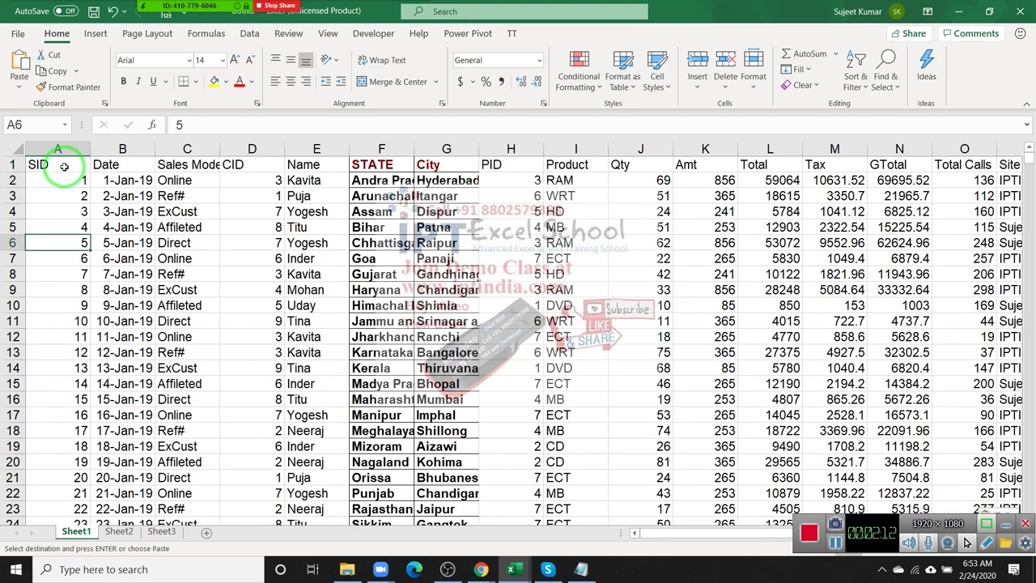
key(Down)
key(Down)
key(Down)
key(Down)
key(Down)
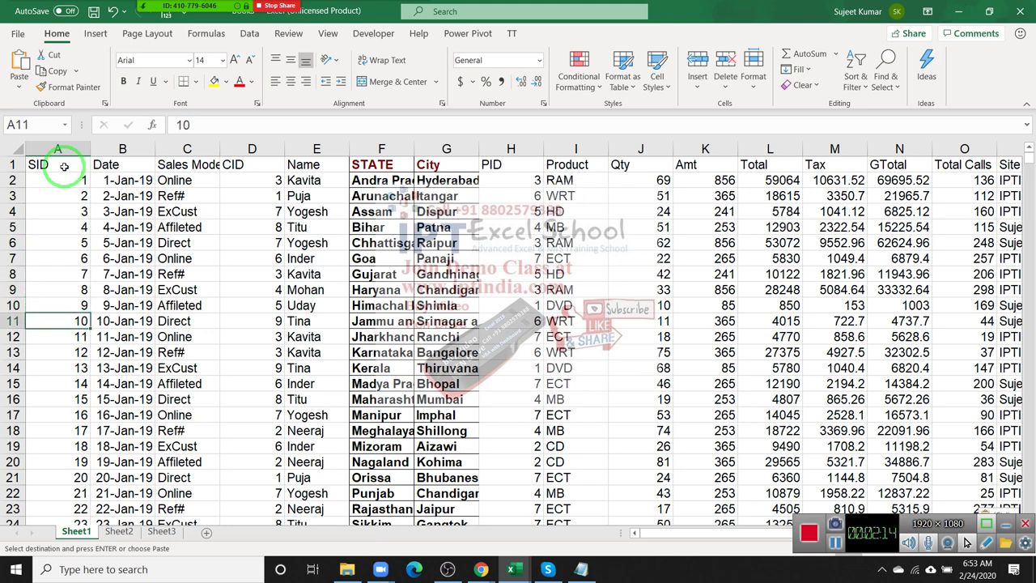
Insert a blank row at row 11 with Ctrl+Shift+Plus and move across it
key(shift+space)
key(ctrl+shift+equal)
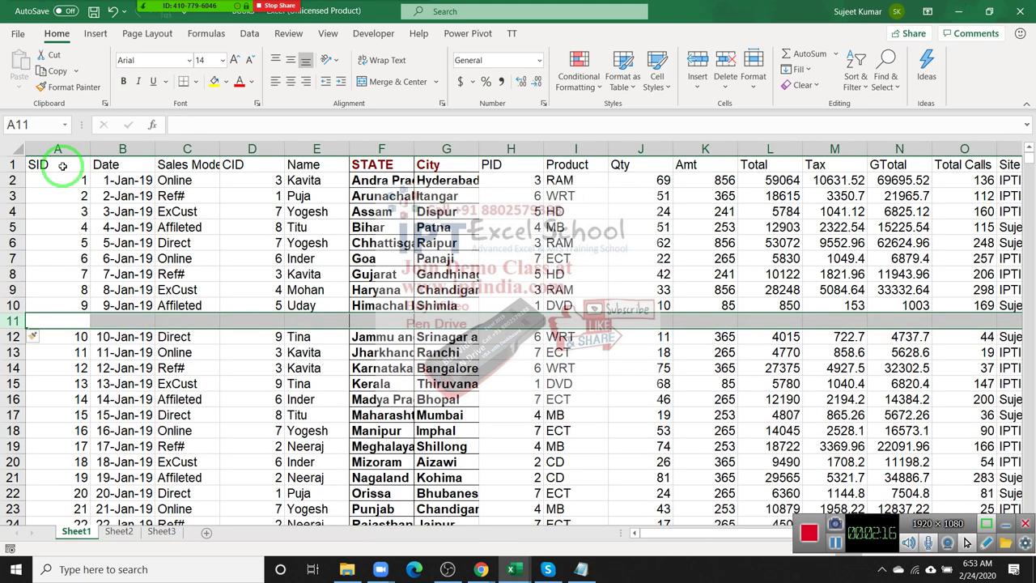
key(Up)
key(Down)
key(Right)
key(Right)
key(Right)
key(Right)
key(Right)
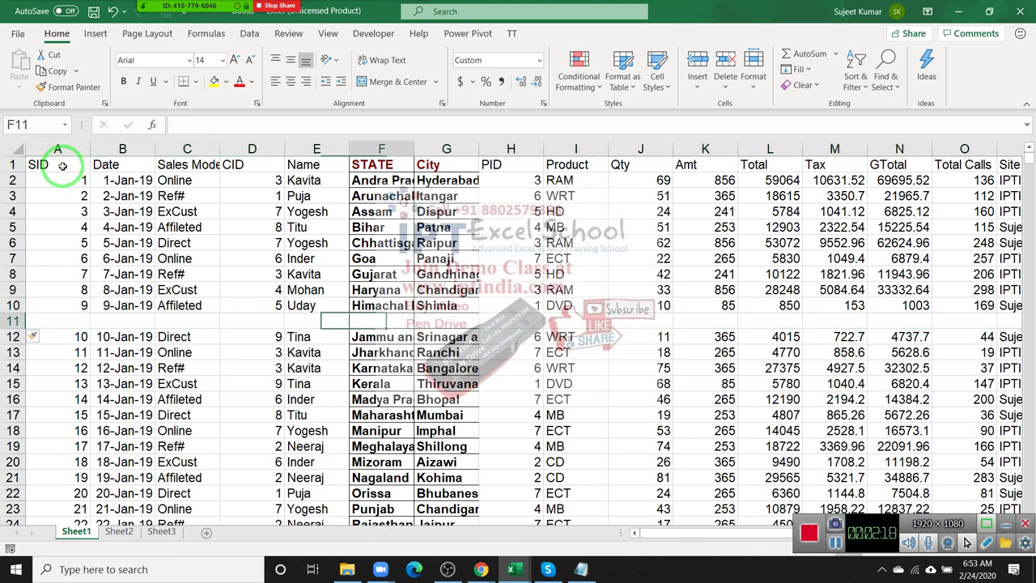
key(Right)
key(Right)
key(Right)
key(Right)
key(Right)
key(Right)
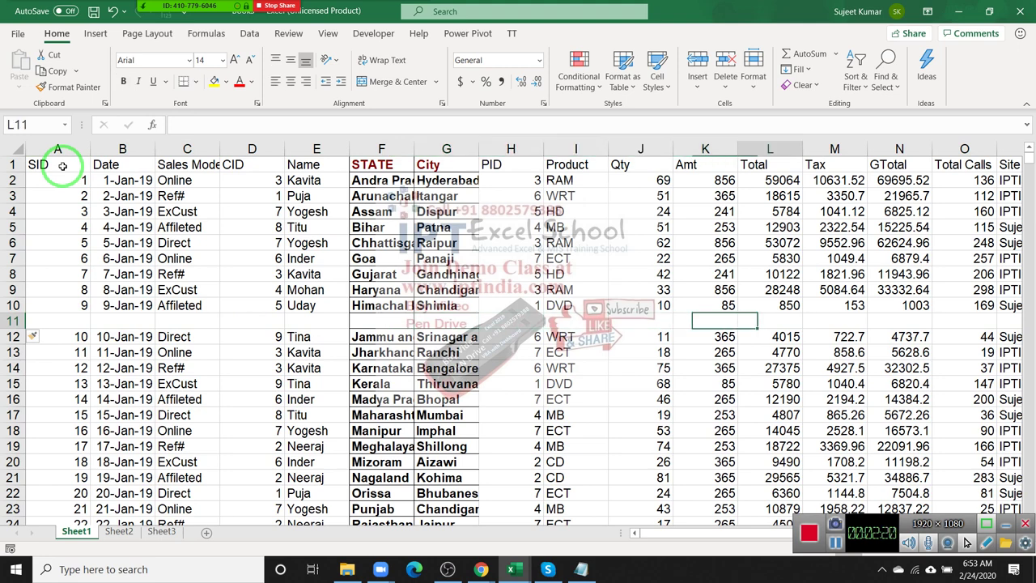
key(Right)
key(Right)
key(Up)
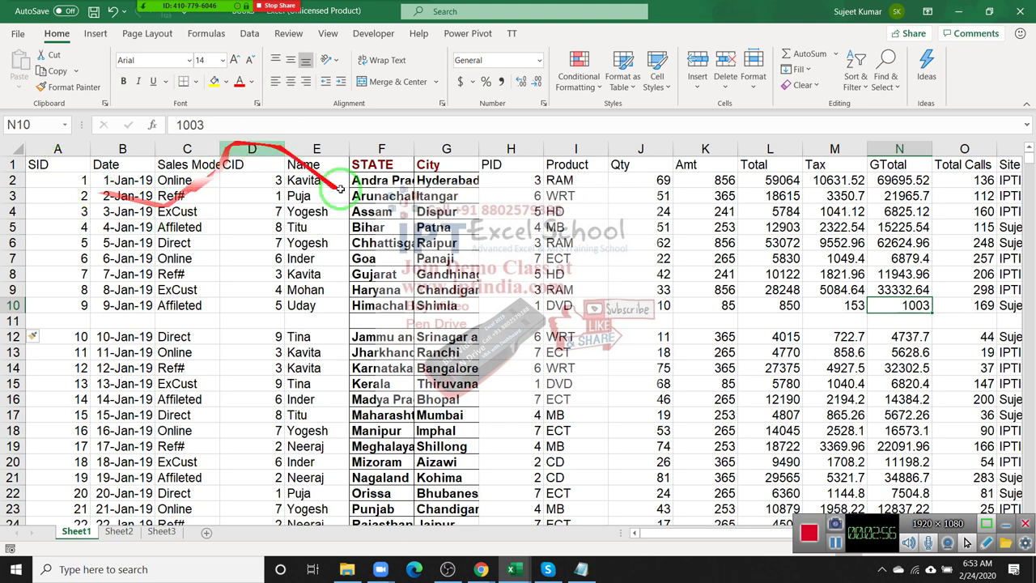
Enter 7 in PID cell H11 of the blank row, then check the data range
click(521, 325)
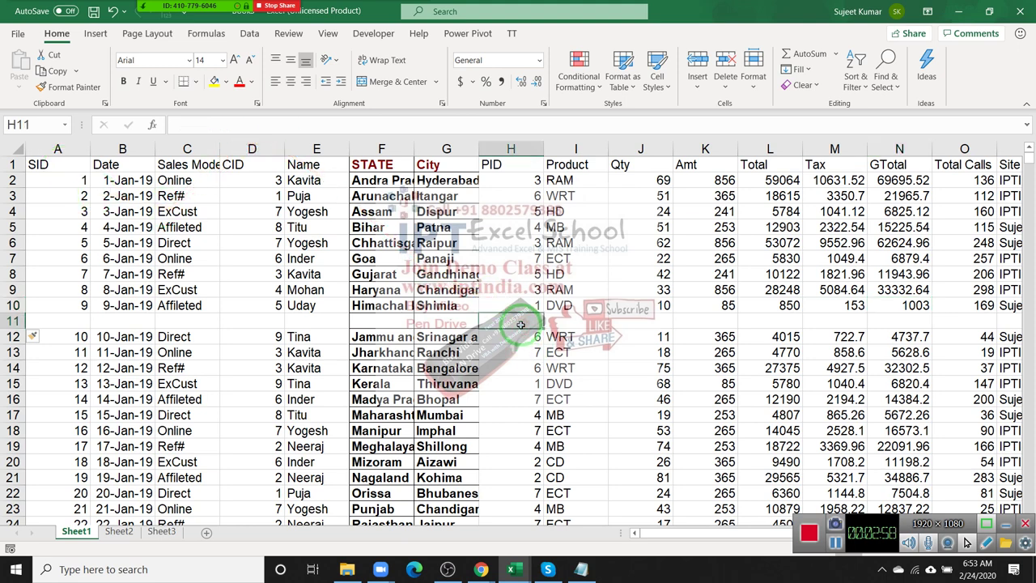
text(7)
key(Return)
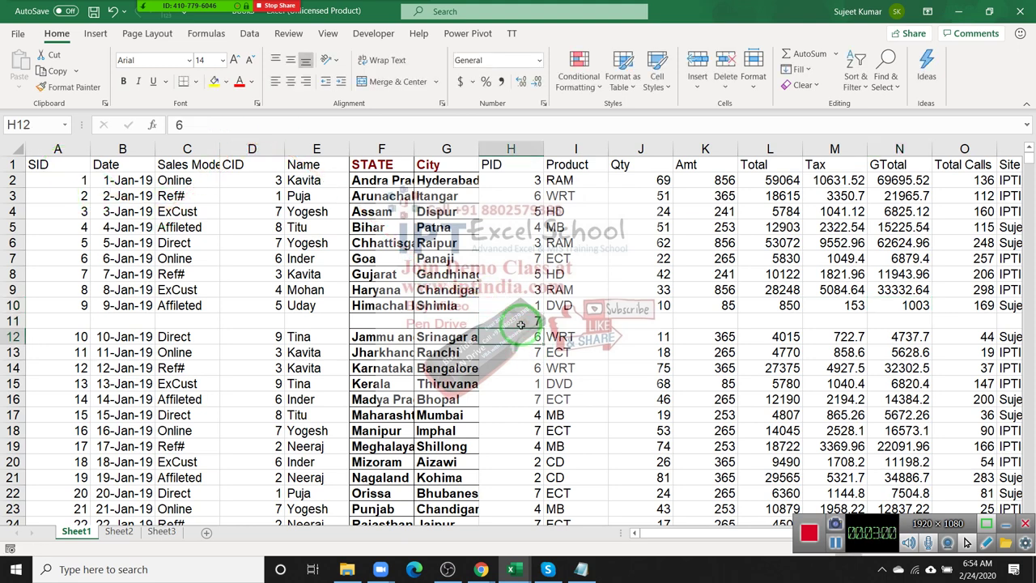
click(60, 164)
key(ctrl+shift+End)
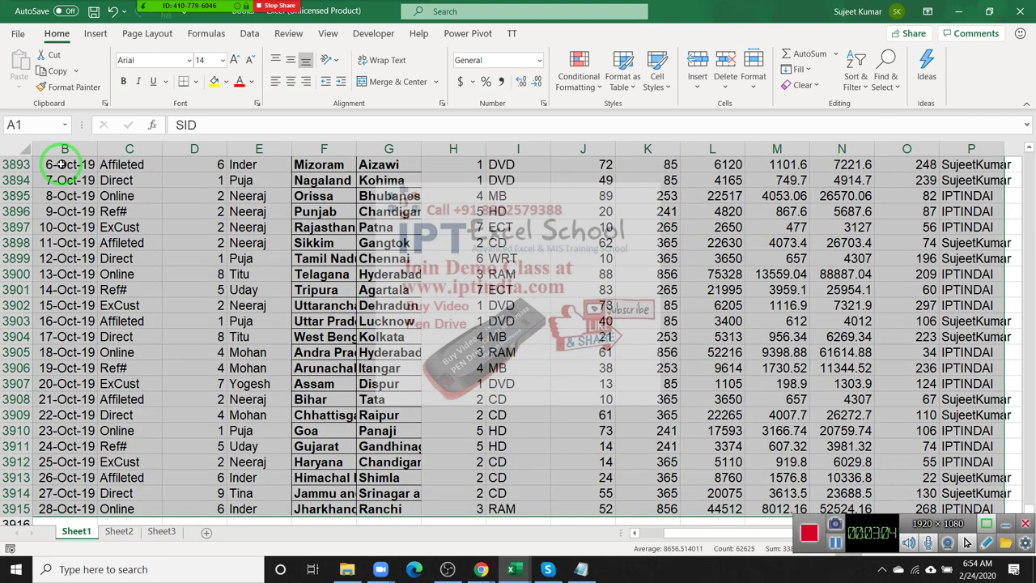
key(ctrl+Home)
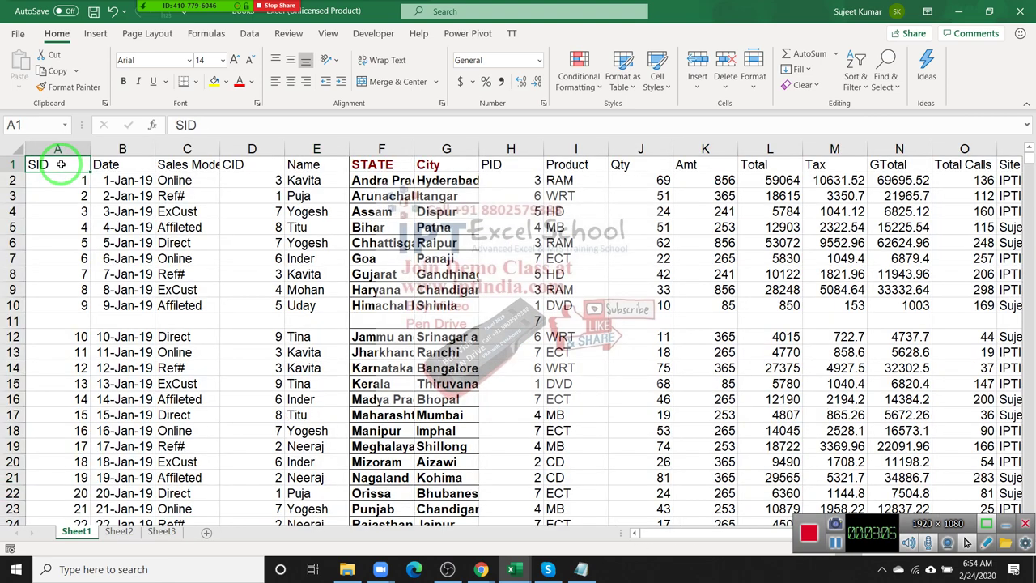
Select the data block above the blank row to show the break
click(534, 335)
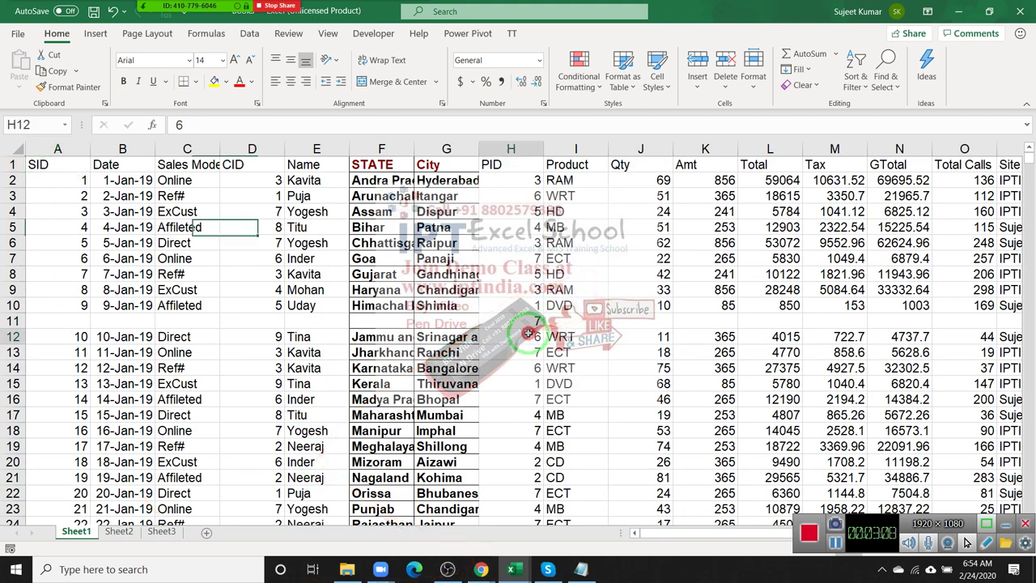
click(528, 324)
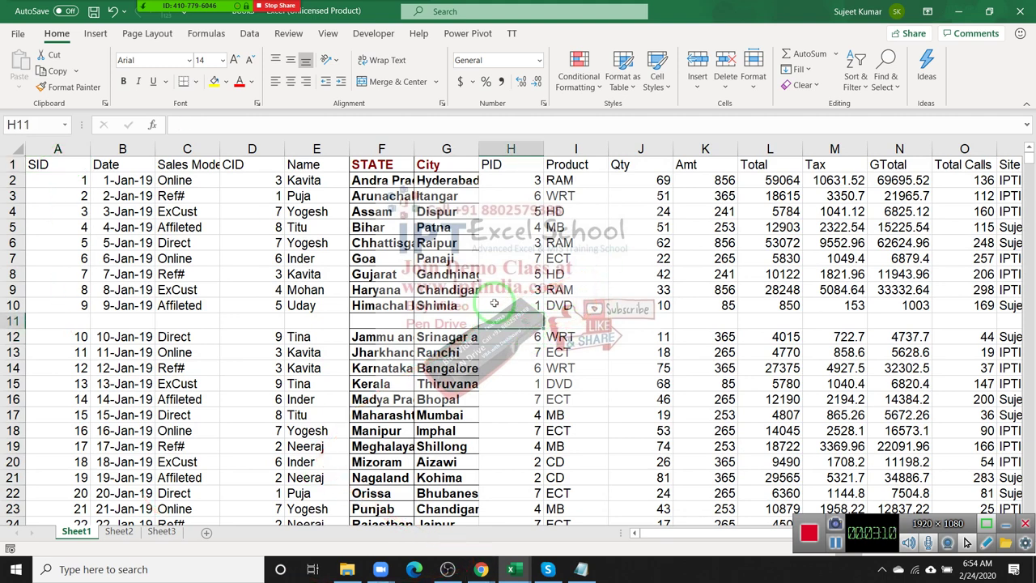
click(82, 161)
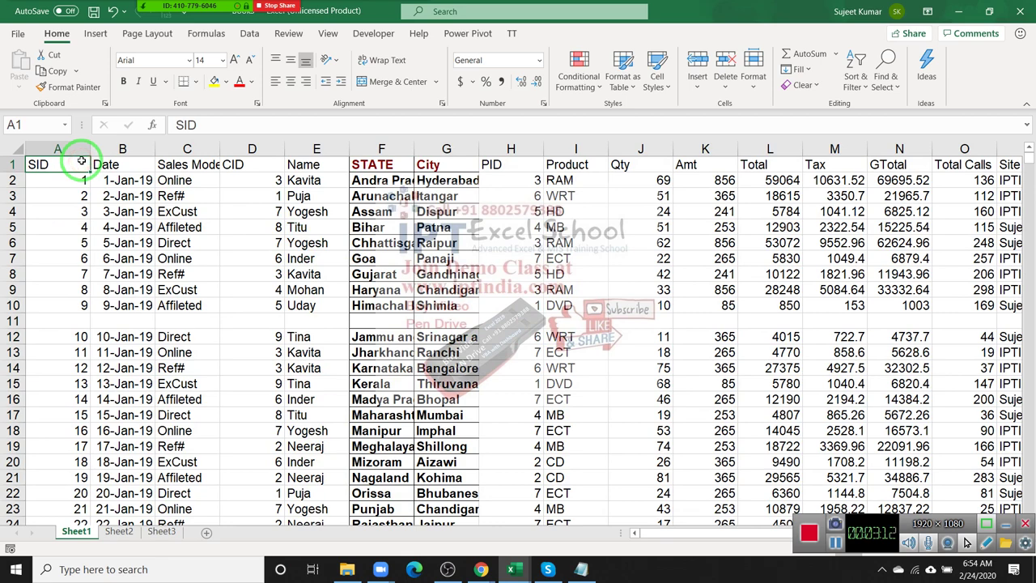
key(ctrl+shift+Right)
key(ctrl+shift+Down)
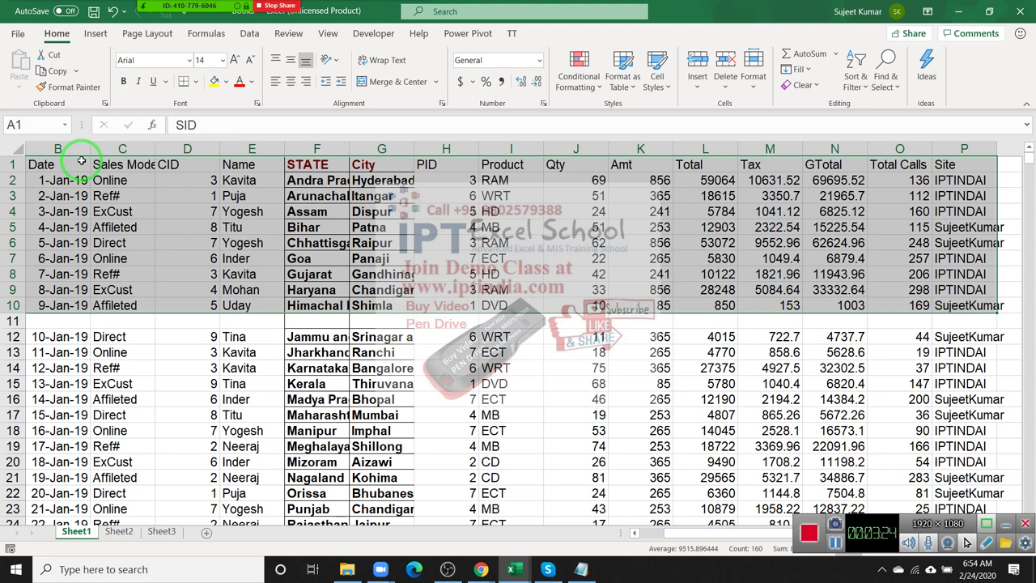
Delete the empty row 11 so the sales table is contiguous again
click(13, 321)
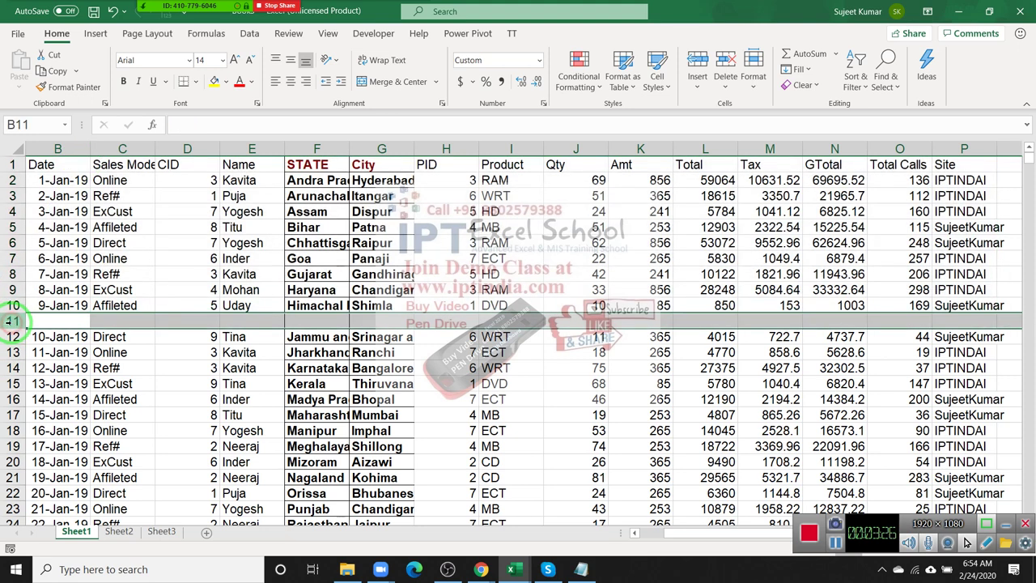
key(ctrl+minus)
key(ctrl+shift+Up)
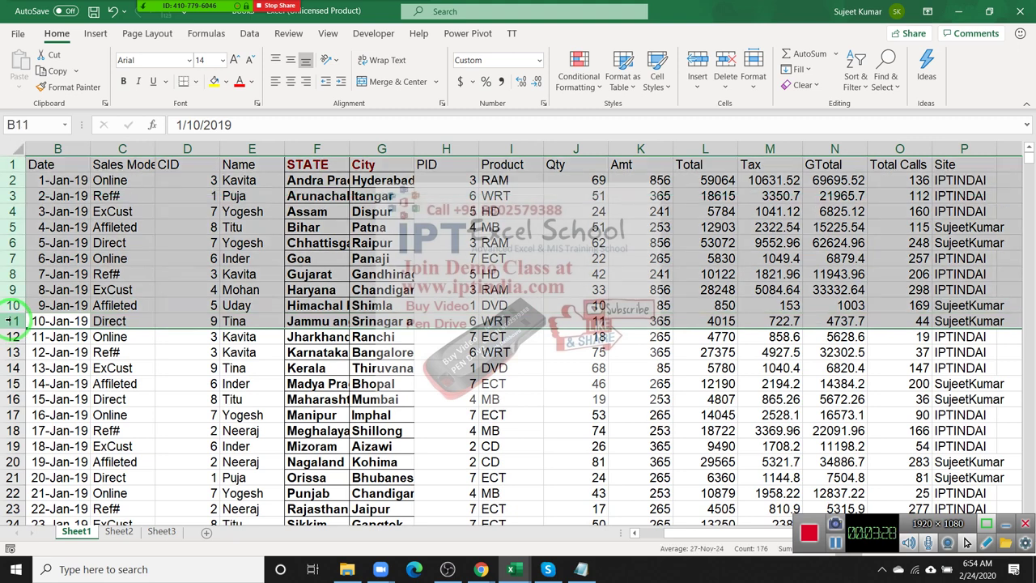
key(ctrl+Home)
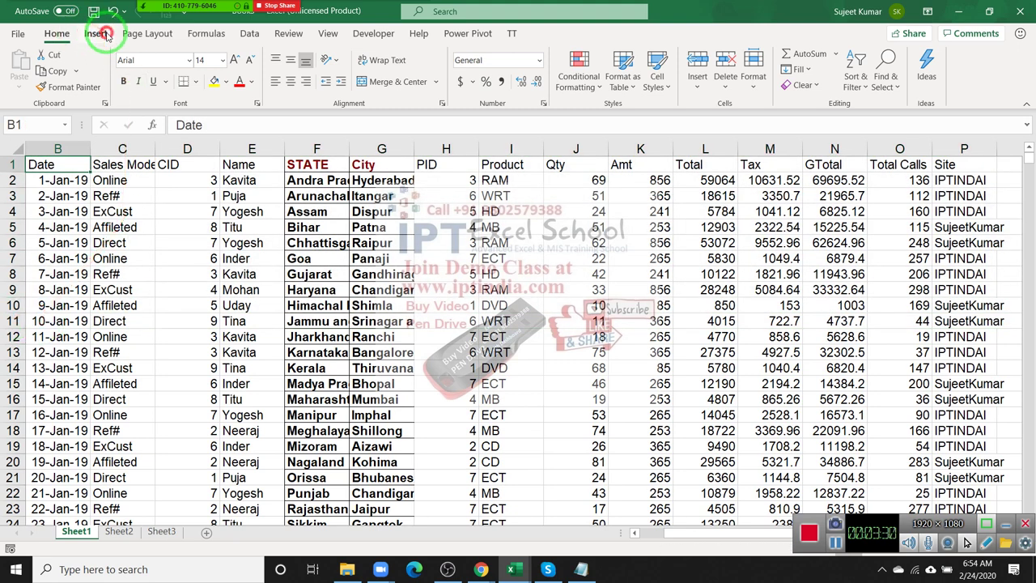
Insert the recommended Sum of Tax by Name PivotTable on a new Sheet4
click(106, 35)
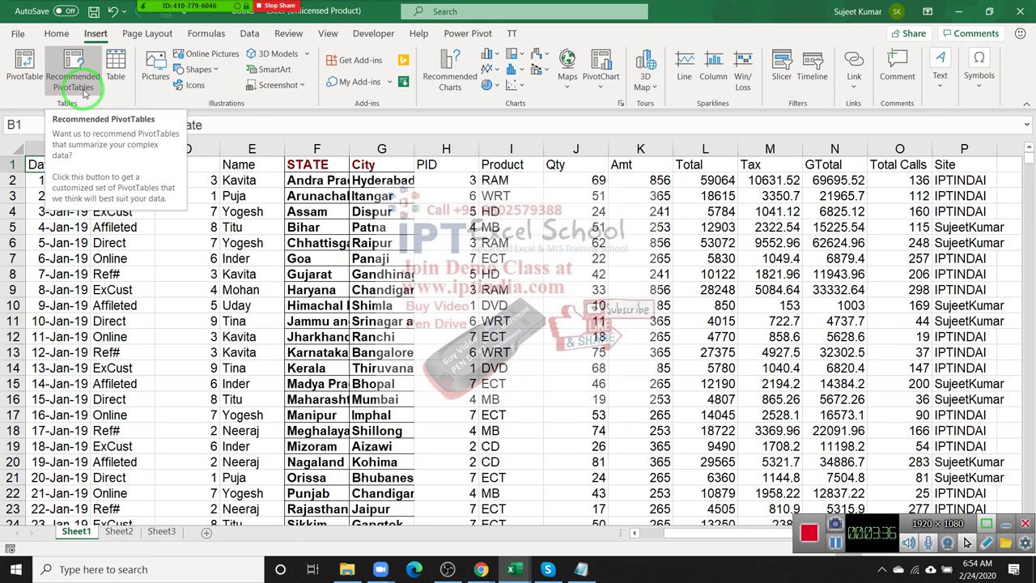
click(84, 94)
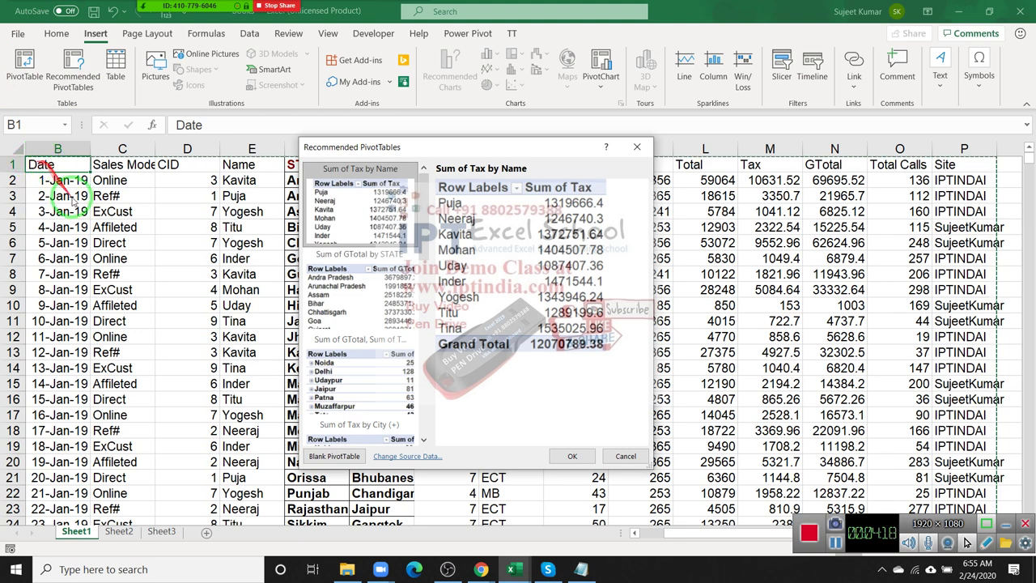
click(574, 456)
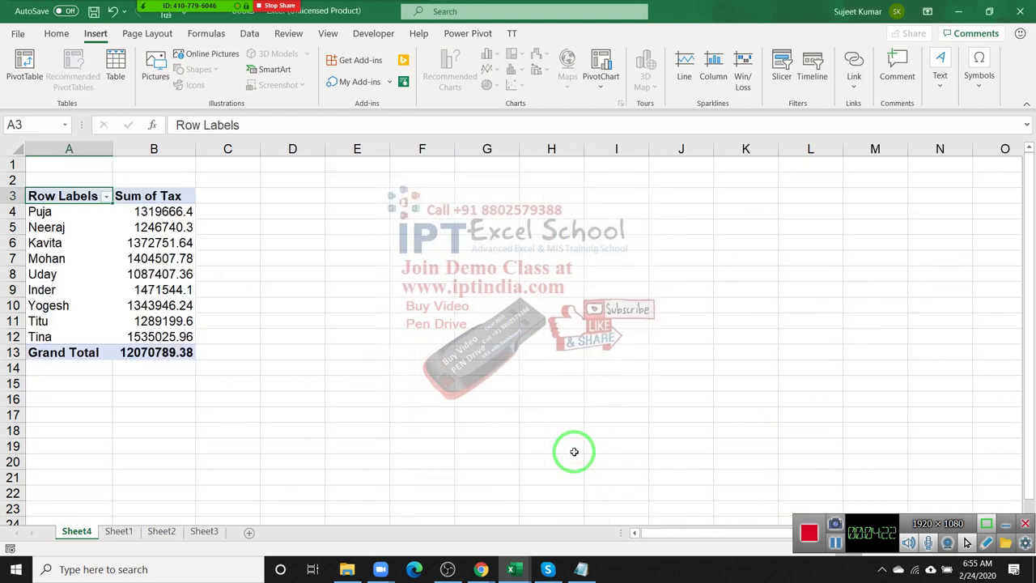
Delete the Sheet4 pivot table sheet
right_click(91, 535)
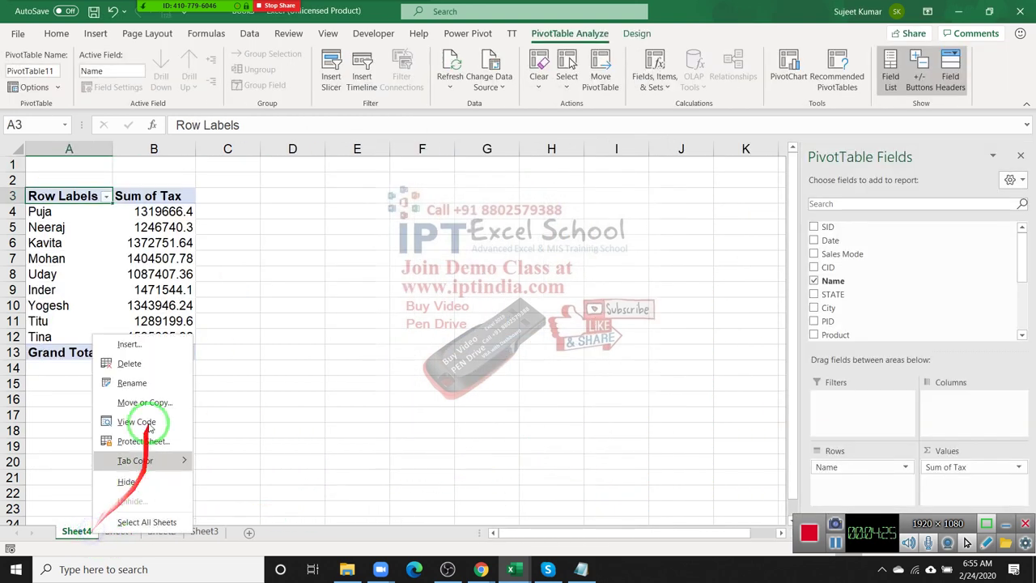
click(155, 372)
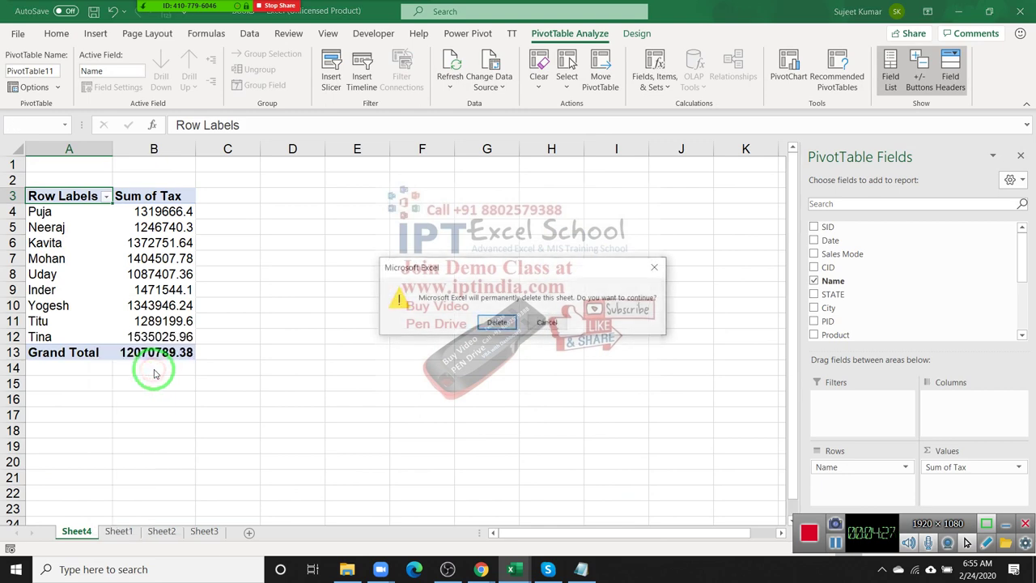
click(497, 324)
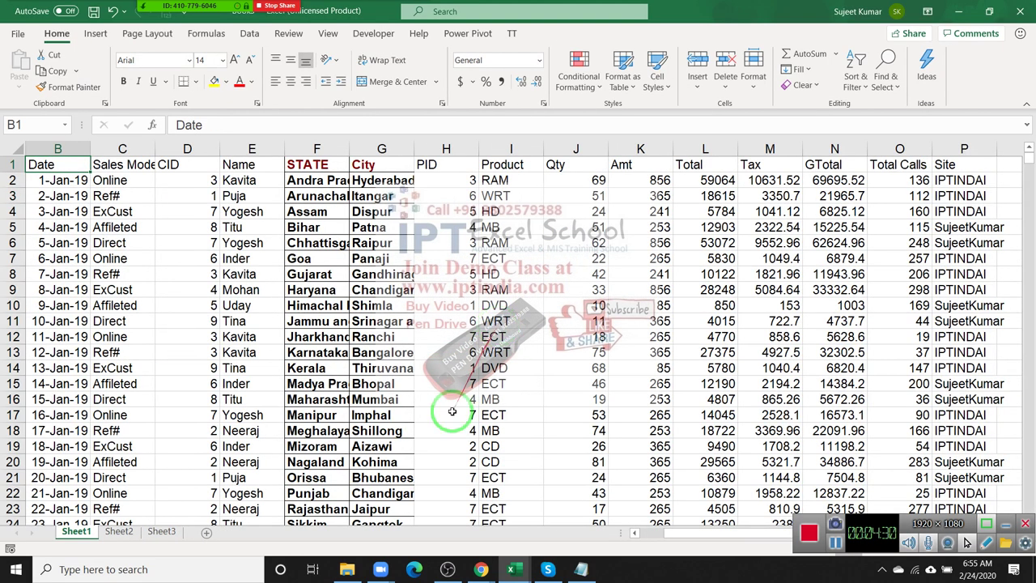
Reopen Recommended PivotTables for the Sheet1 sales data
click(113, 10)
click(96, 33)
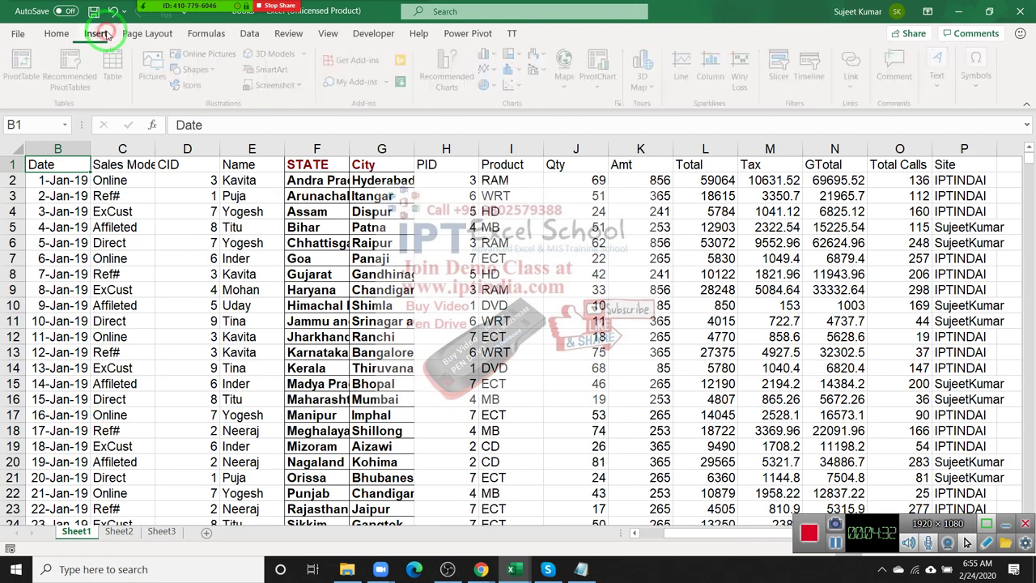
click(84, 64)
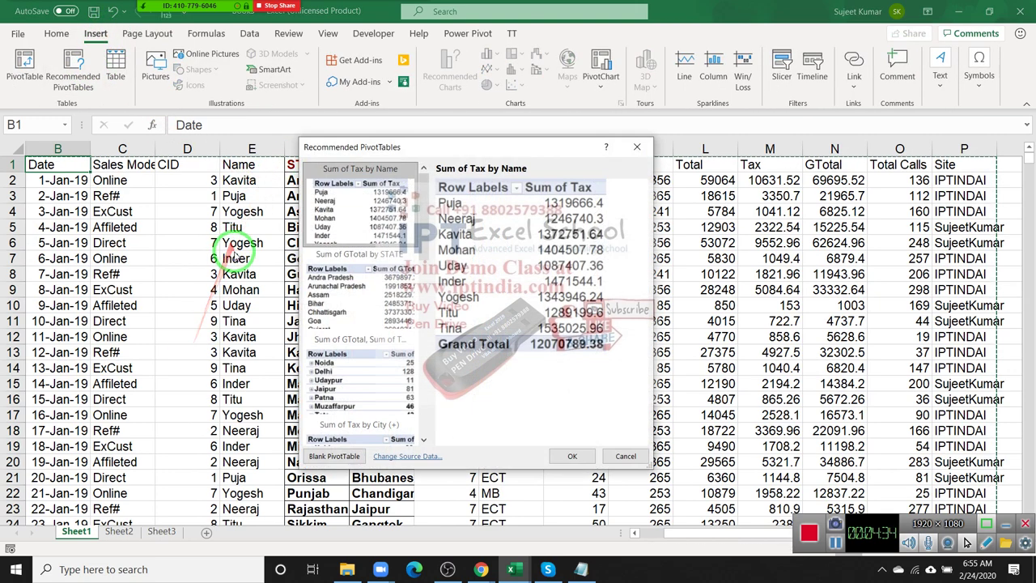
Choose Blank PivotTable to create an empty PivotTable13 on Sheet5
click(333, 455)
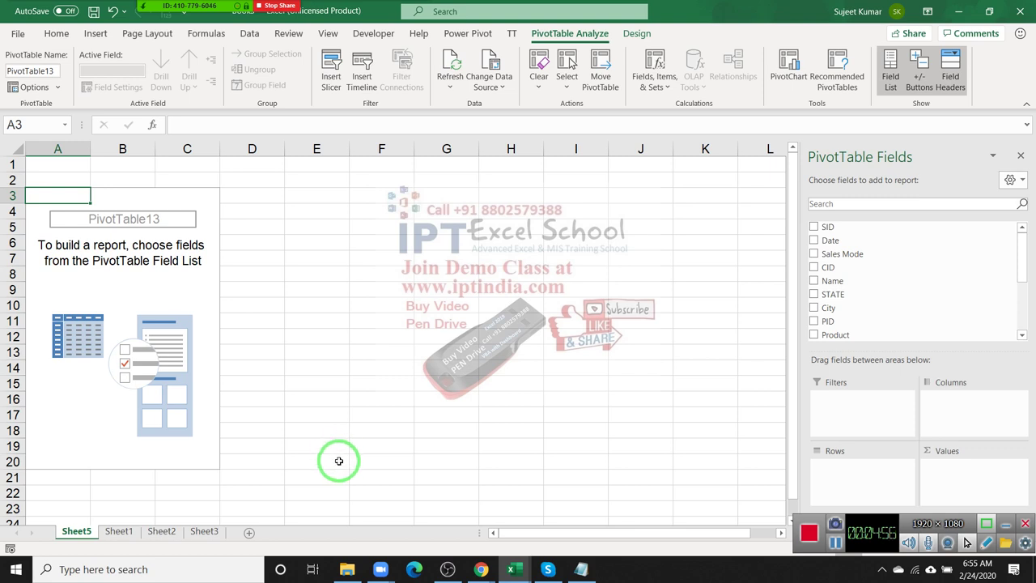
mouse_move(338, 451)
mouse_down()
mouse_move(1008, 348)
mouse_move(221, 338)
mouse_up()
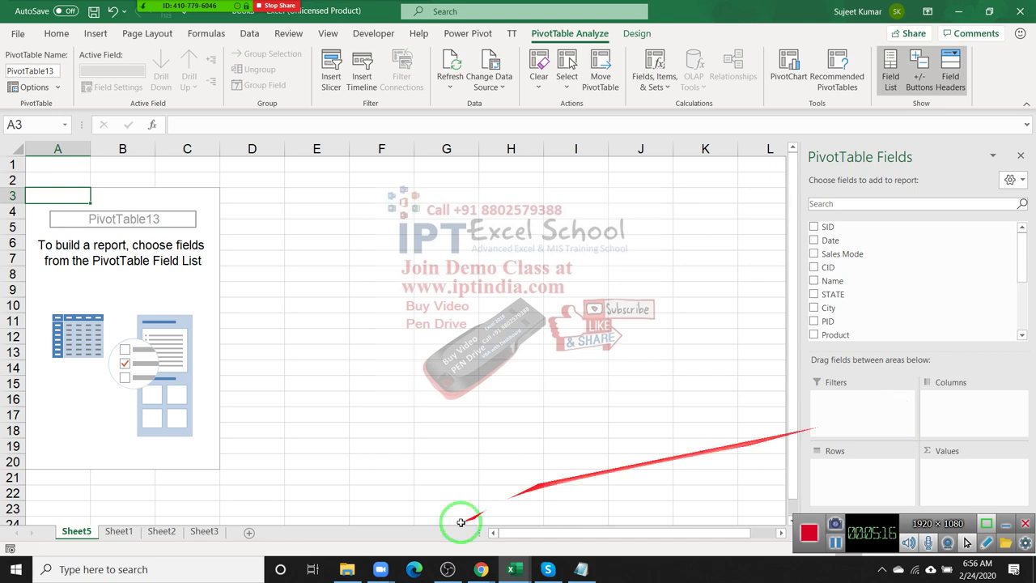
click(118, 530)
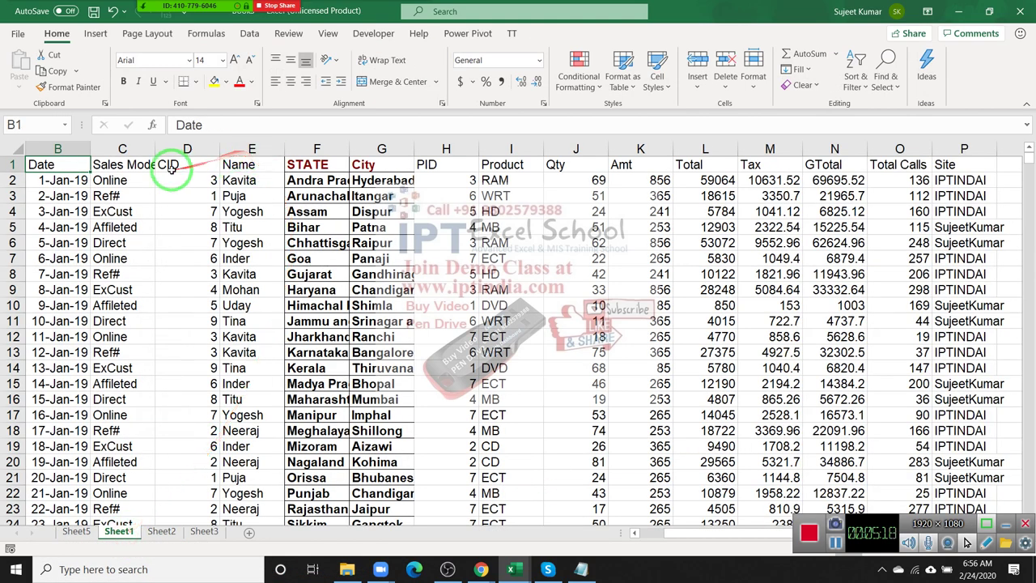
click(109, 162)
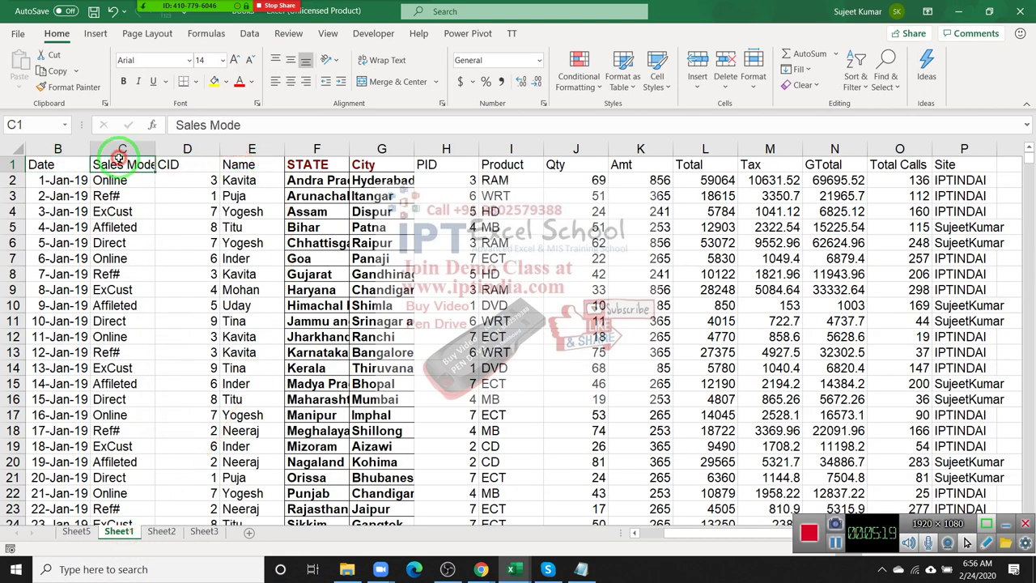
click(578, 143)
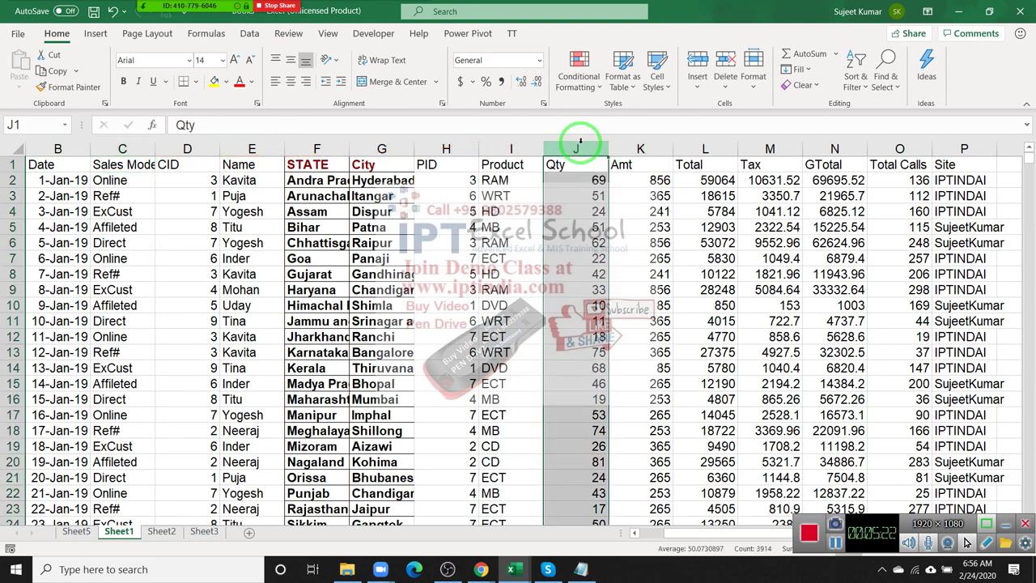
click(73, 532)
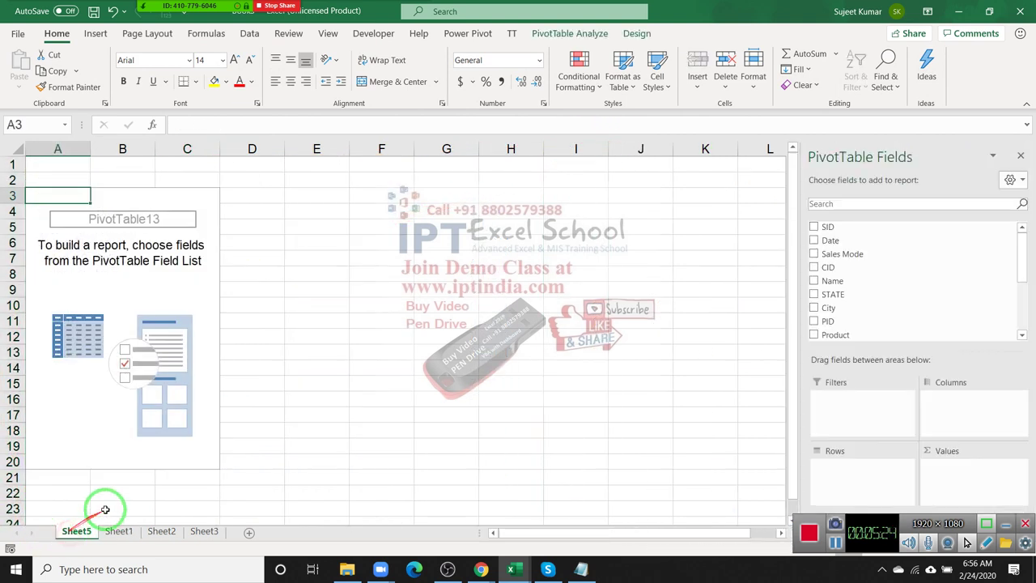
Put Sales Mode in the Rows area after briefly trying Columns, checking the column on Sheet1
drag(874, 259, 840, 469)
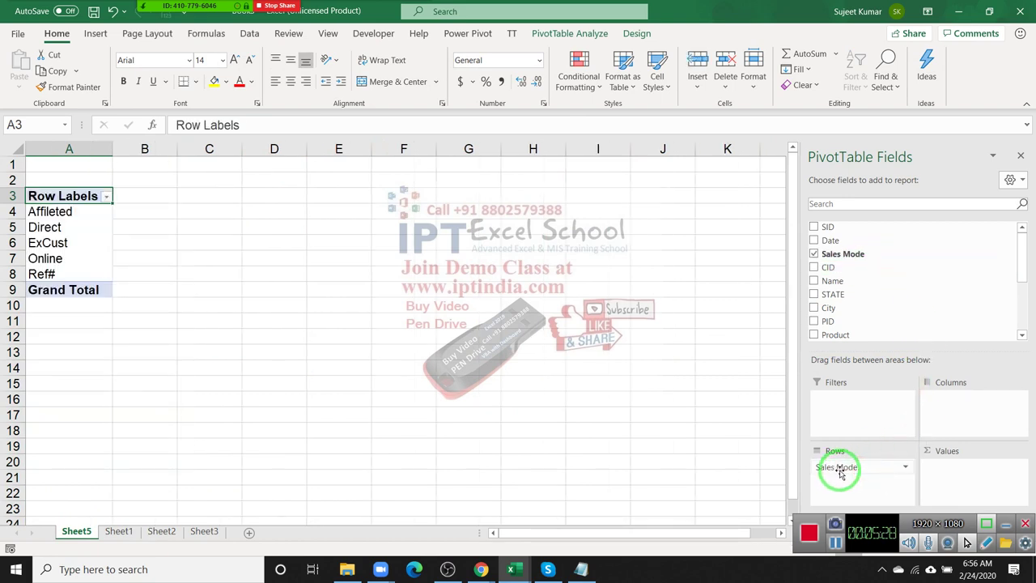
drag(840, 469, 954, 401)
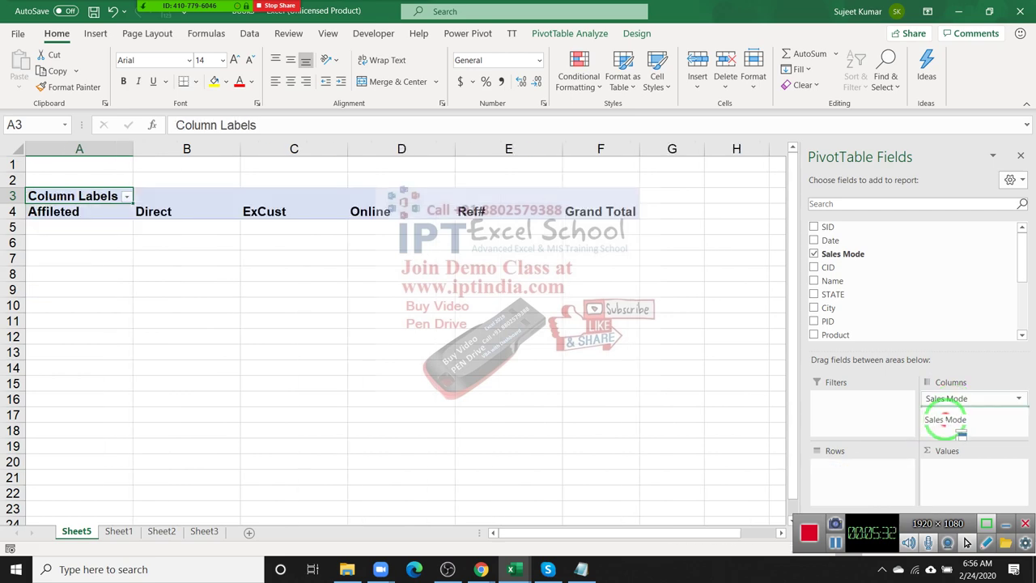
drag(953, 409, 839, 484)
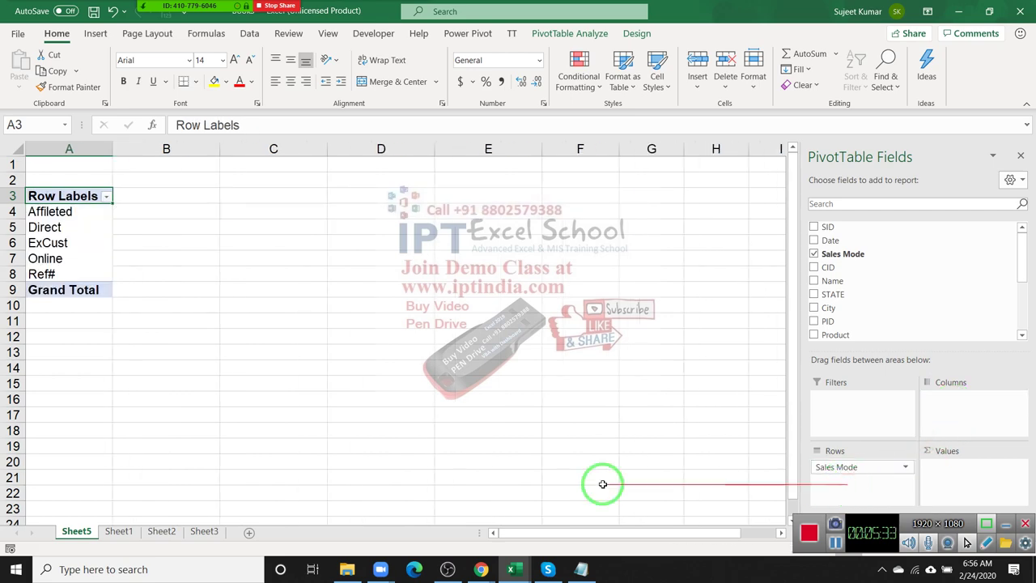
click(120, 531)
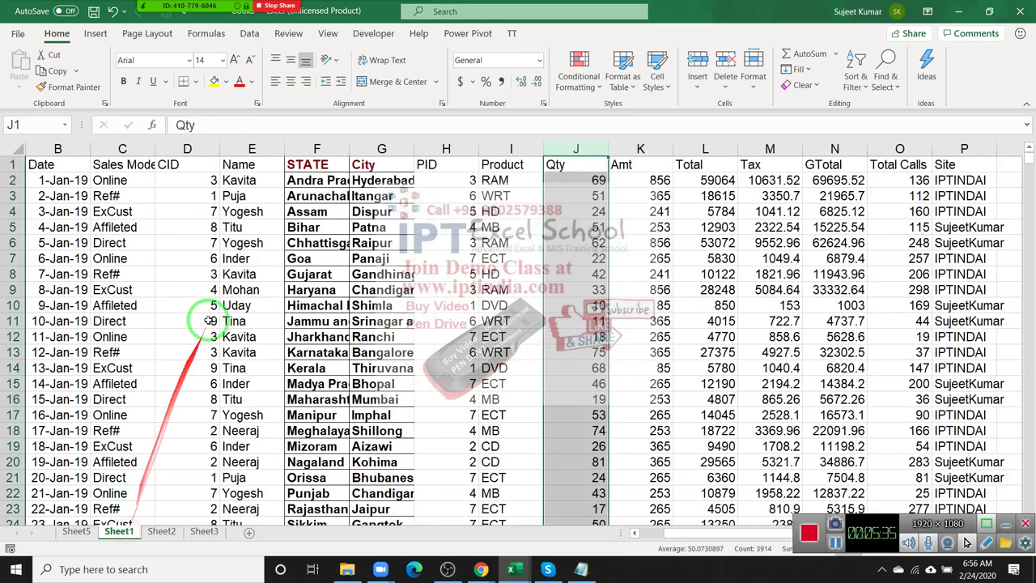
click(140, 149)
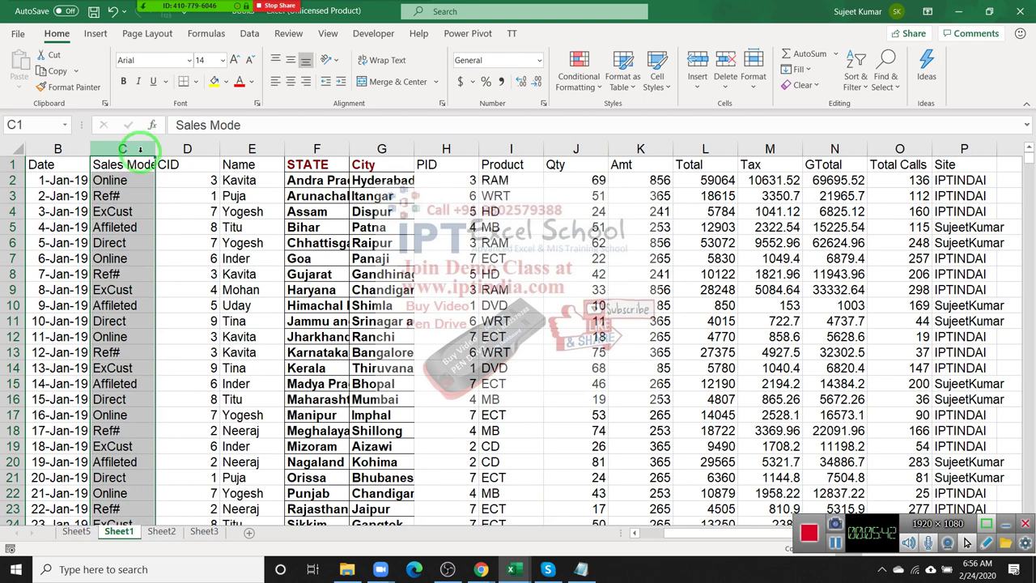
click(85, 531)
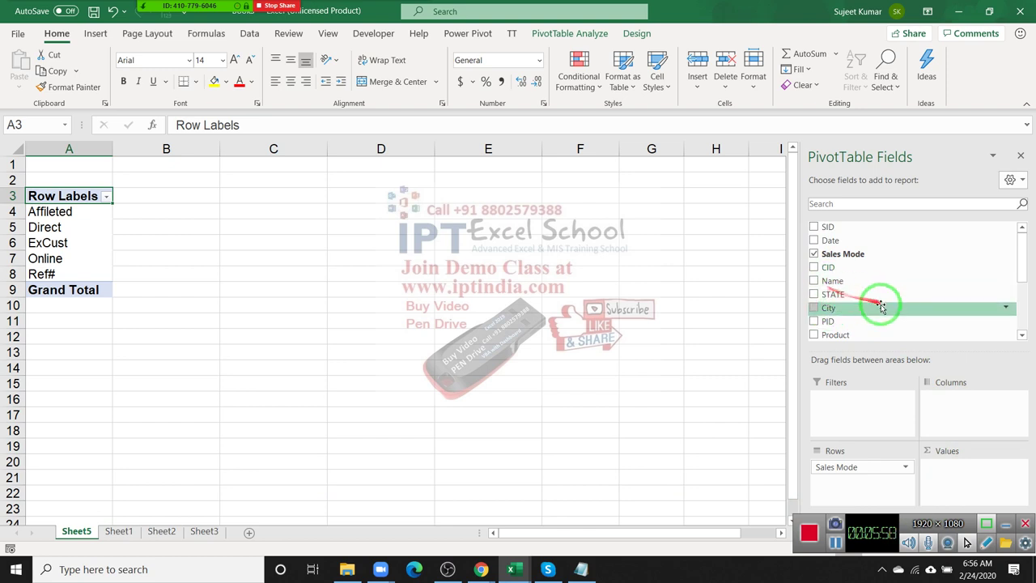
Add Qty to Values as Sum of Qty, totalling 195936, and open its field options
scroll(857, 332, down, 1)
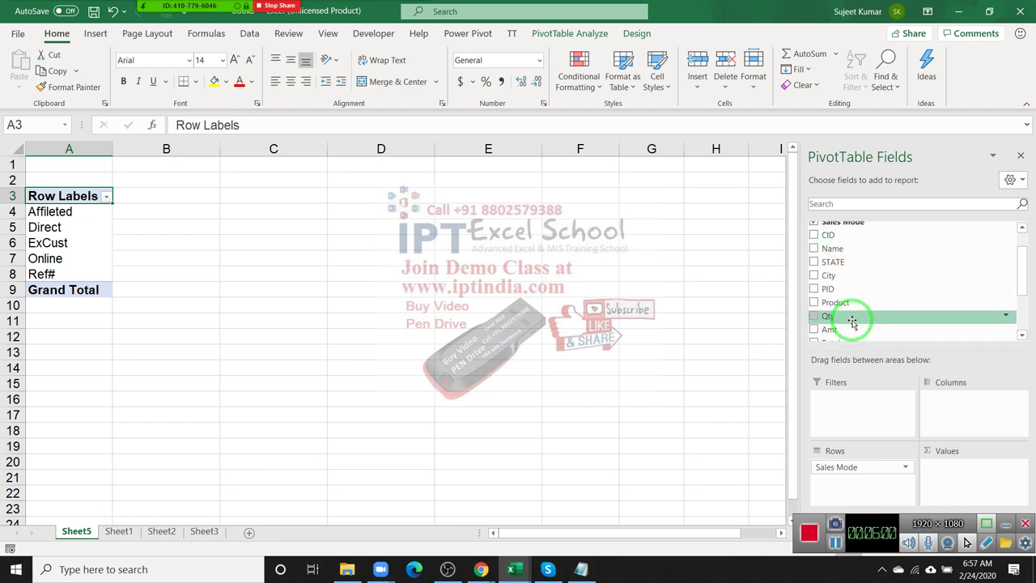
drag(846, 315, 961, 466)
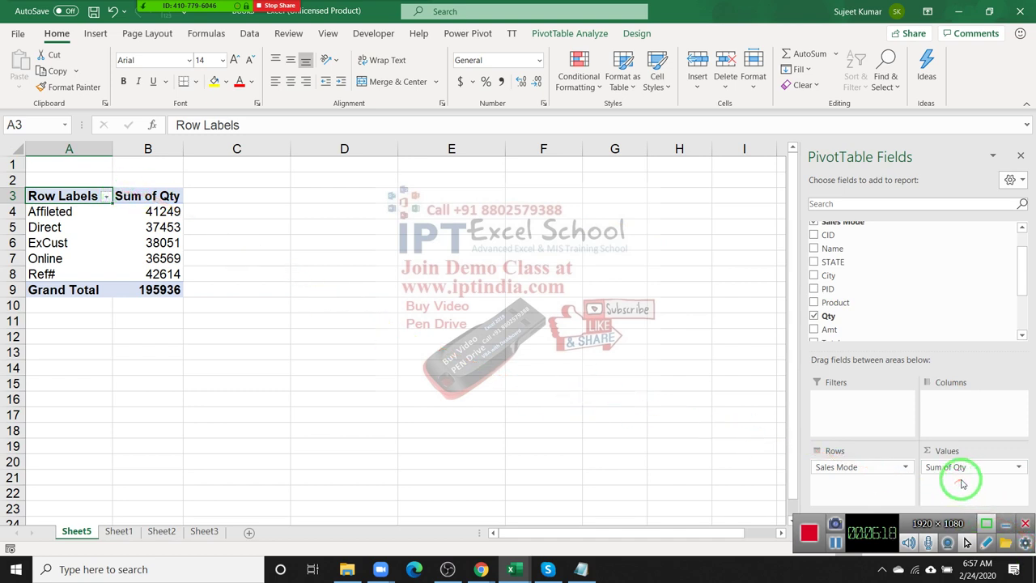
click(1017, 469)
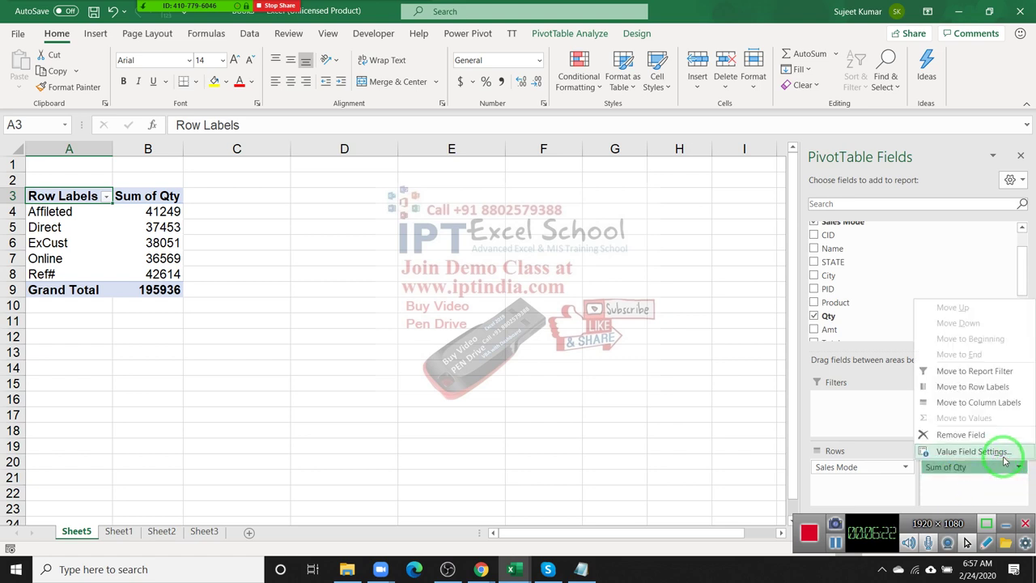
click(1003, 458)
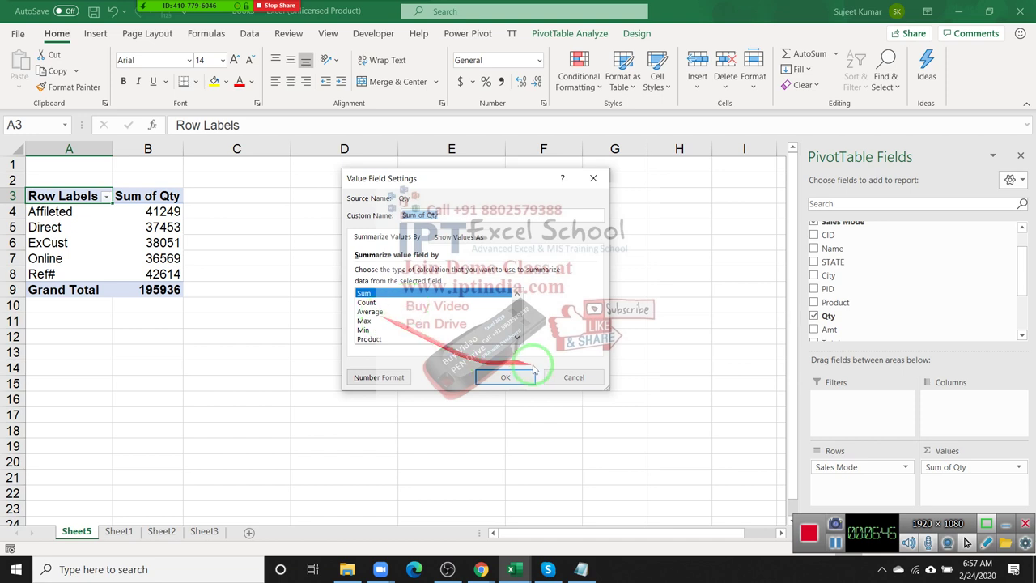
click(574, 379)
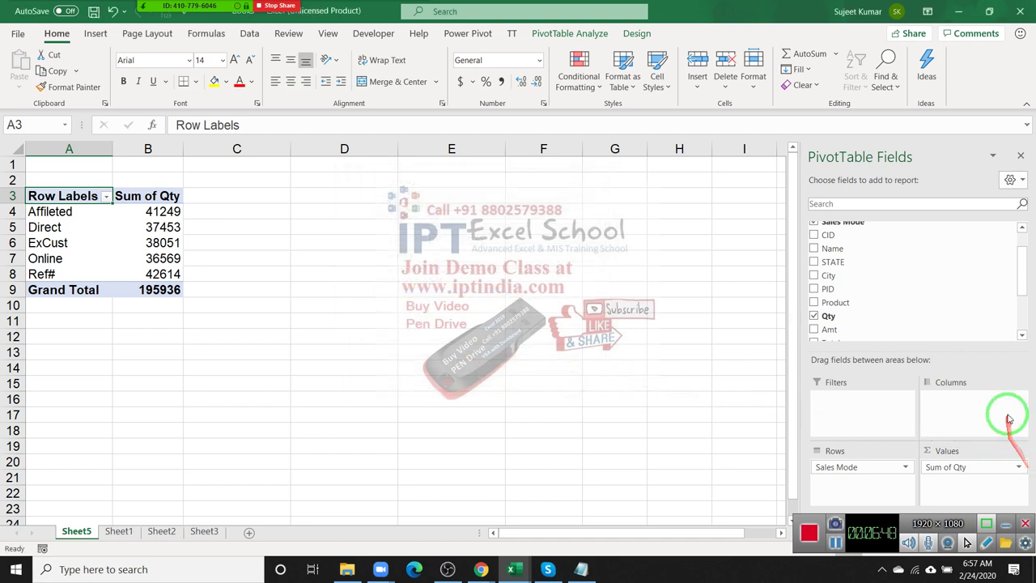
click(173, 212)
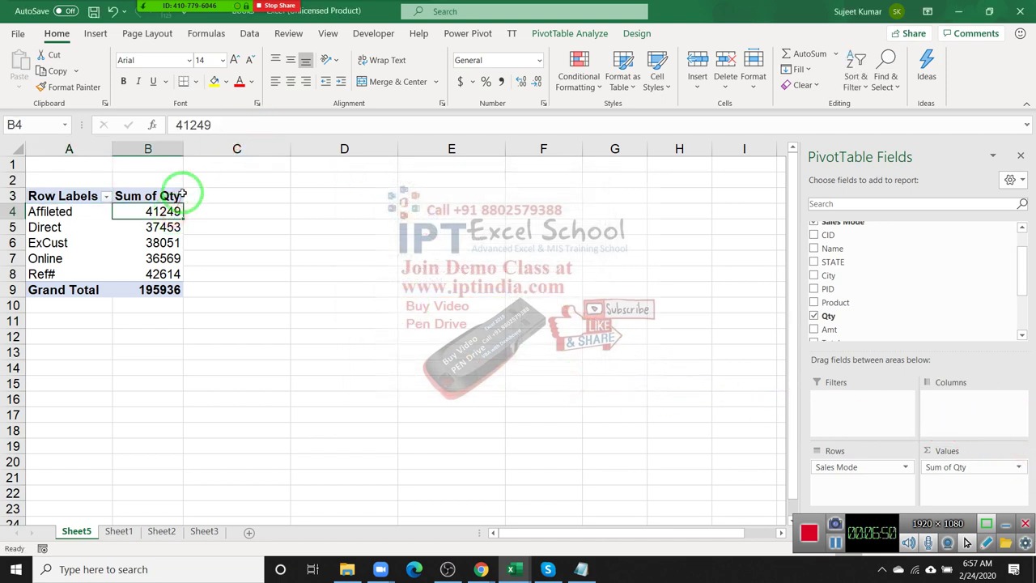
click(96, 34)
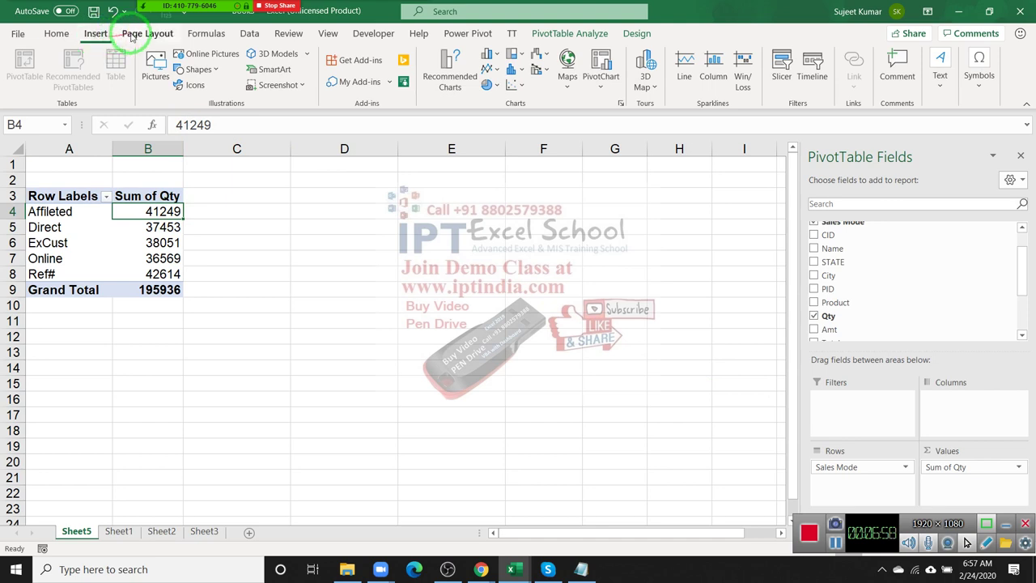
drag(15, 17, 104, 120)
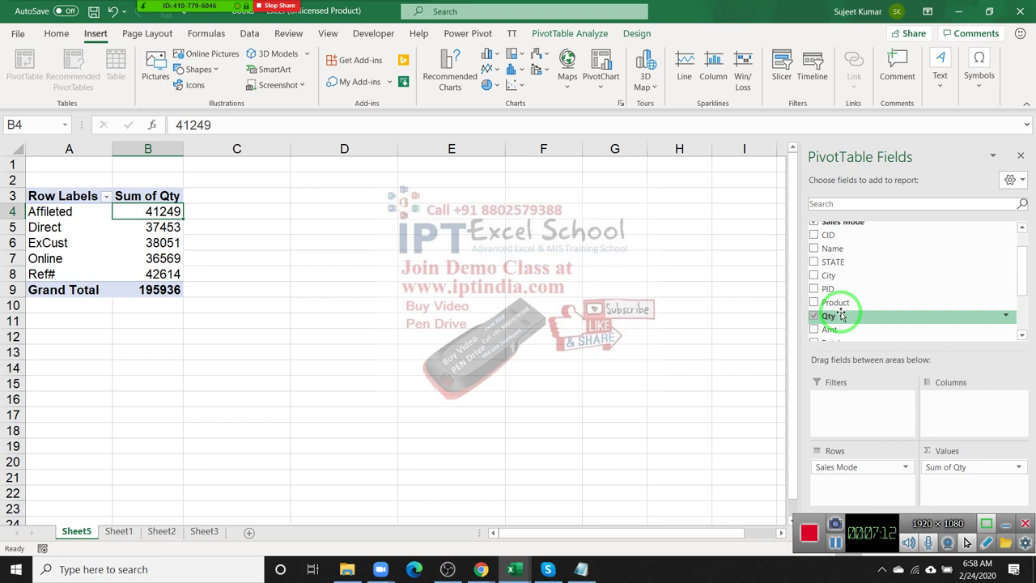
drag(85, 228, 138, 230)
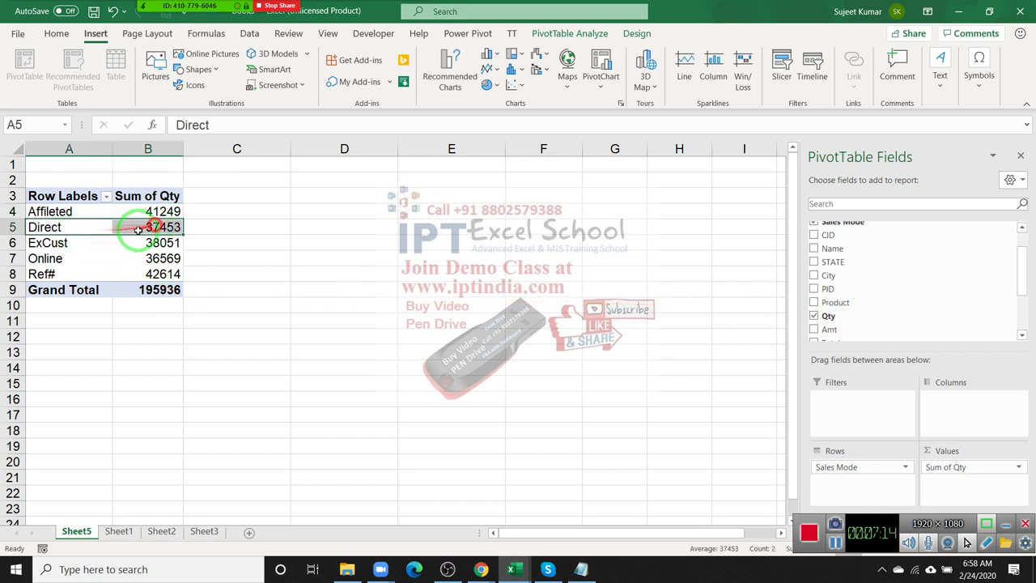
click(49, 198)
click(130, 197)
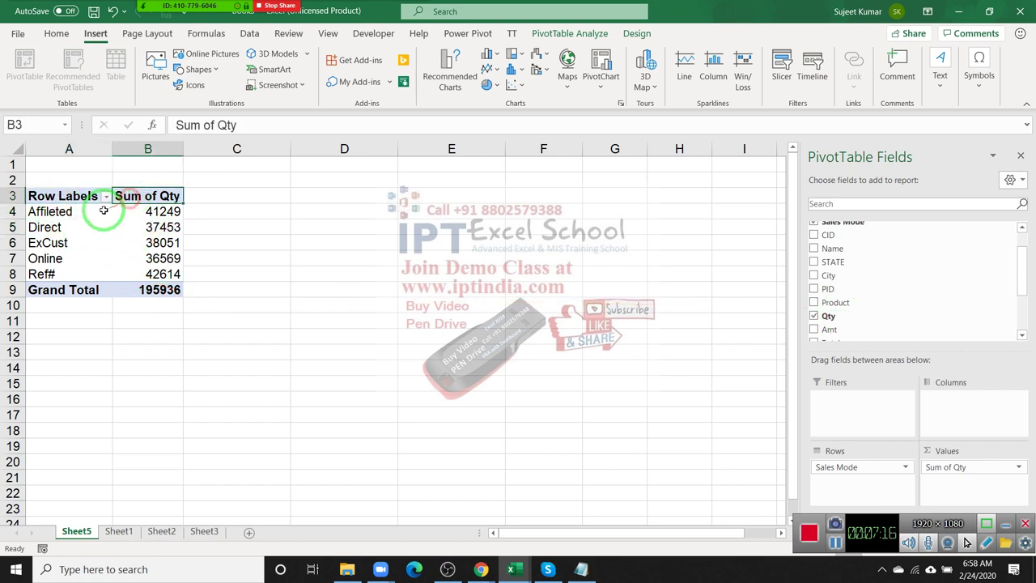
Rename the Row Labels header in A3 to Sale Mode
click(62, 195)
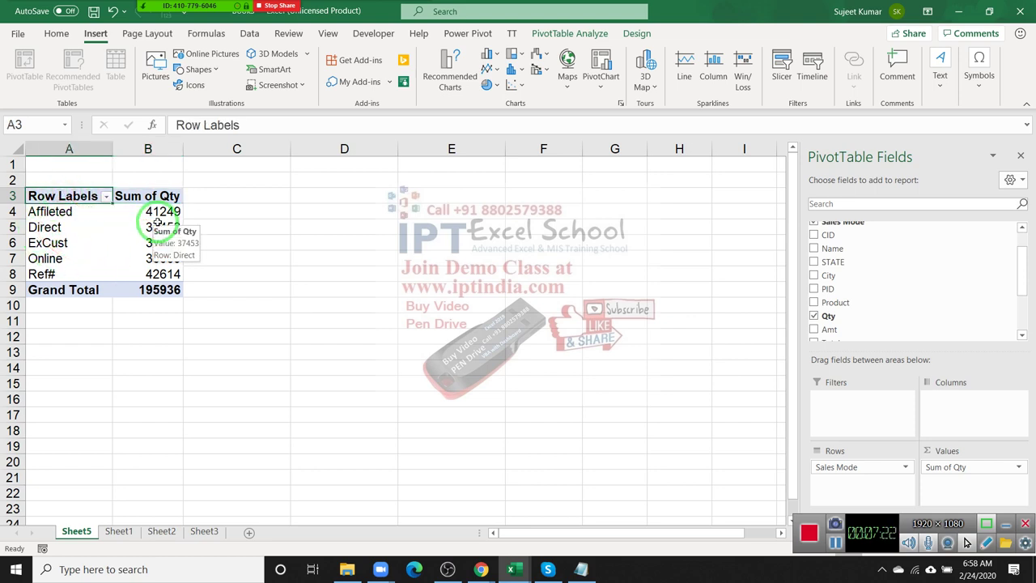
text(Sale Mode)
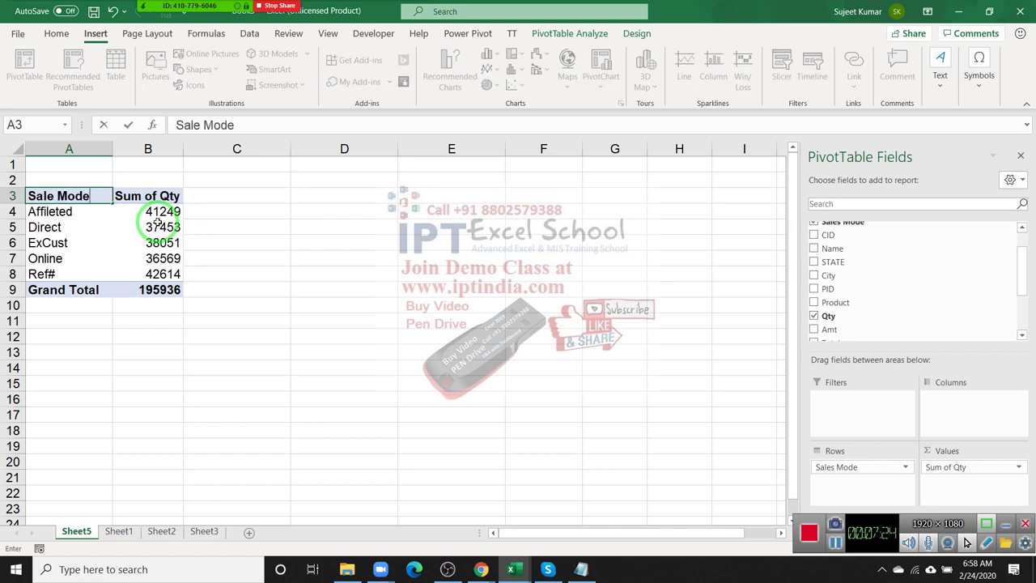
key(Return)
Rename the Sum of Qty header in B3 to Total, dismissing the duplicate-name warning
key(Up)
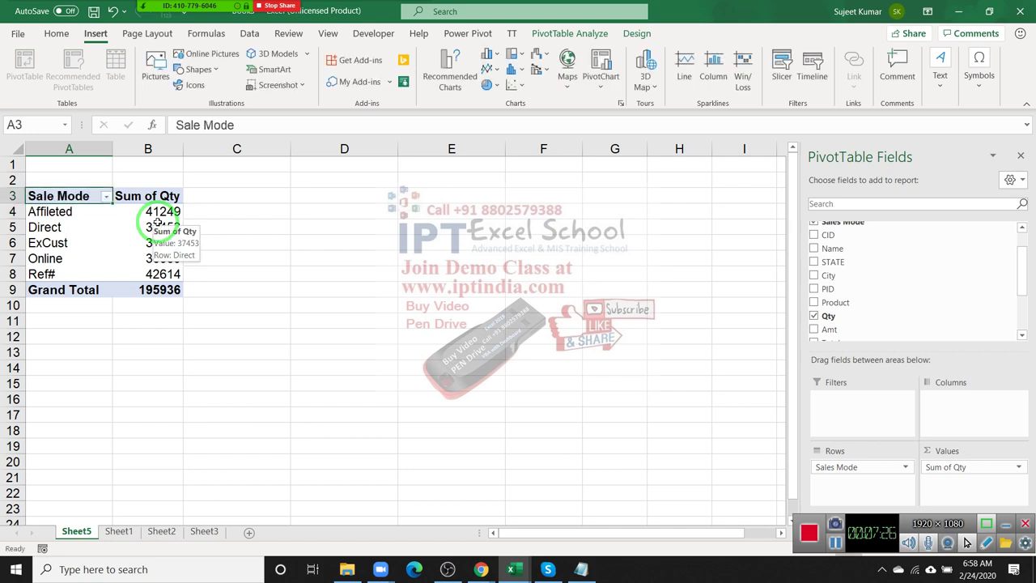
key(Right)
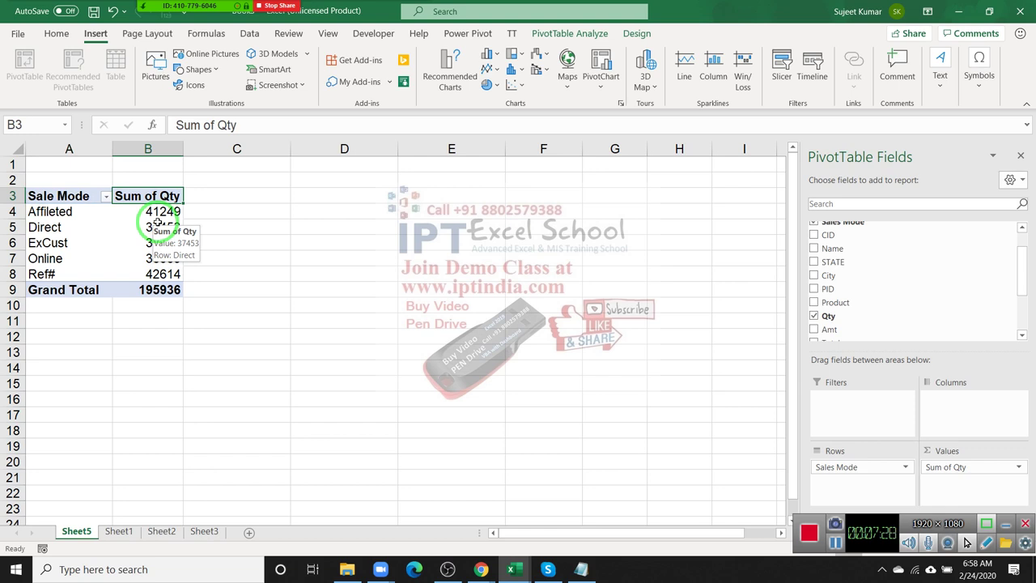
text(Total)
key(Return)
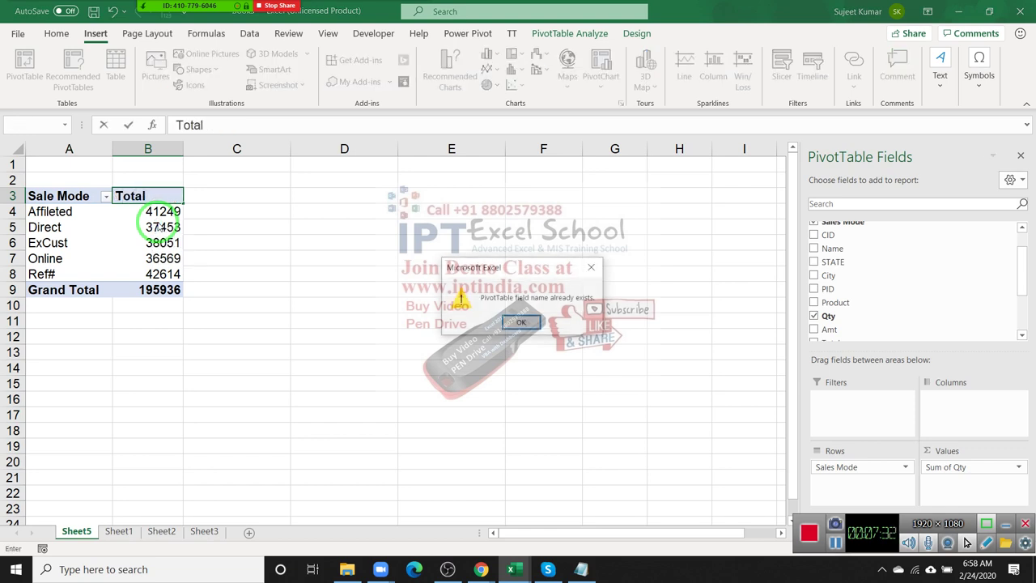
key(Return)
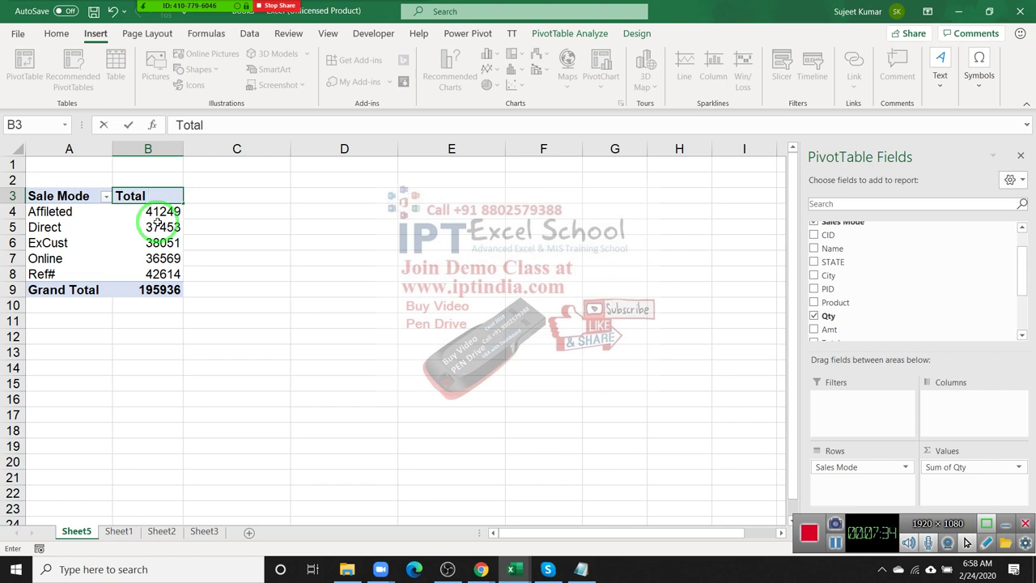
key(Return)
key(Up)
Select the whole pivot table A3:B9 and return to the Home tab
drag(148, 224, 41, 253)
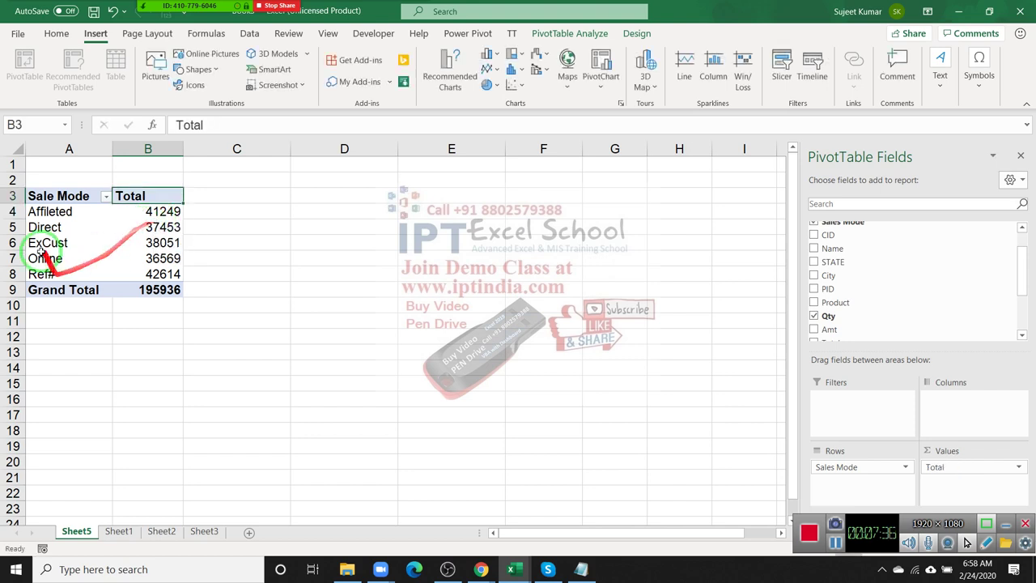
drag(45, 197, 158, 289)
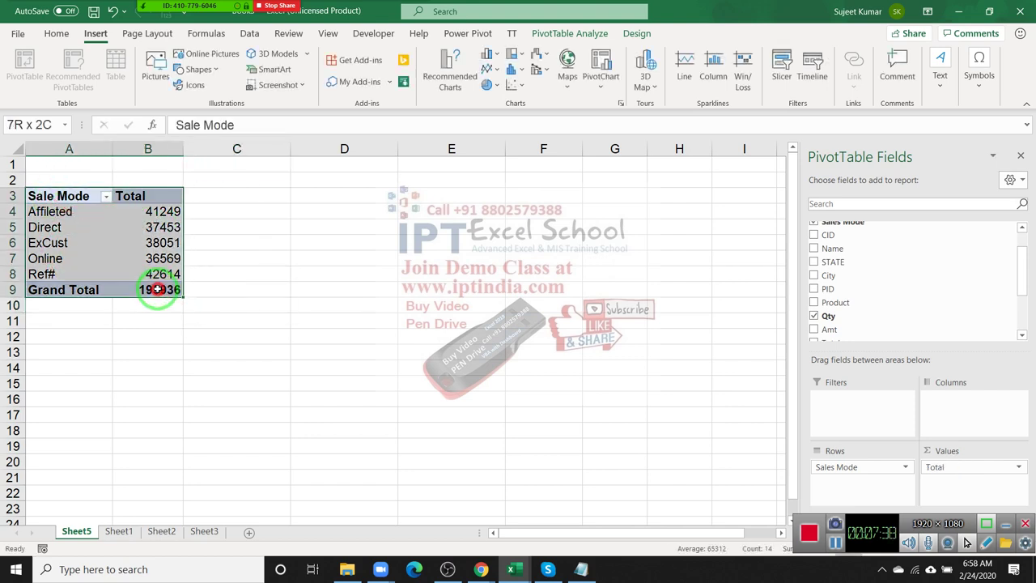
click(55, 34)
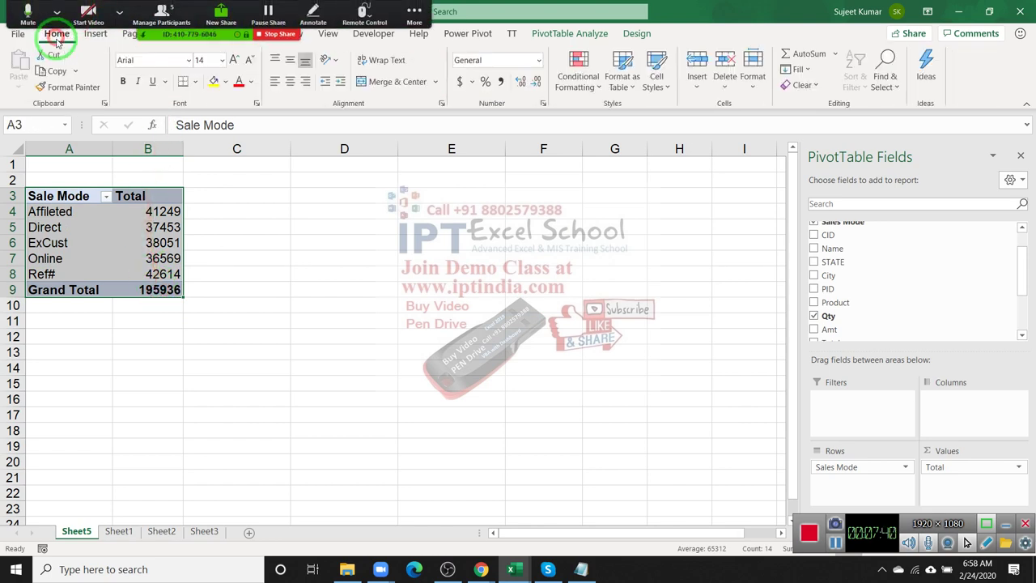
drag(543, 88, 261, 42)
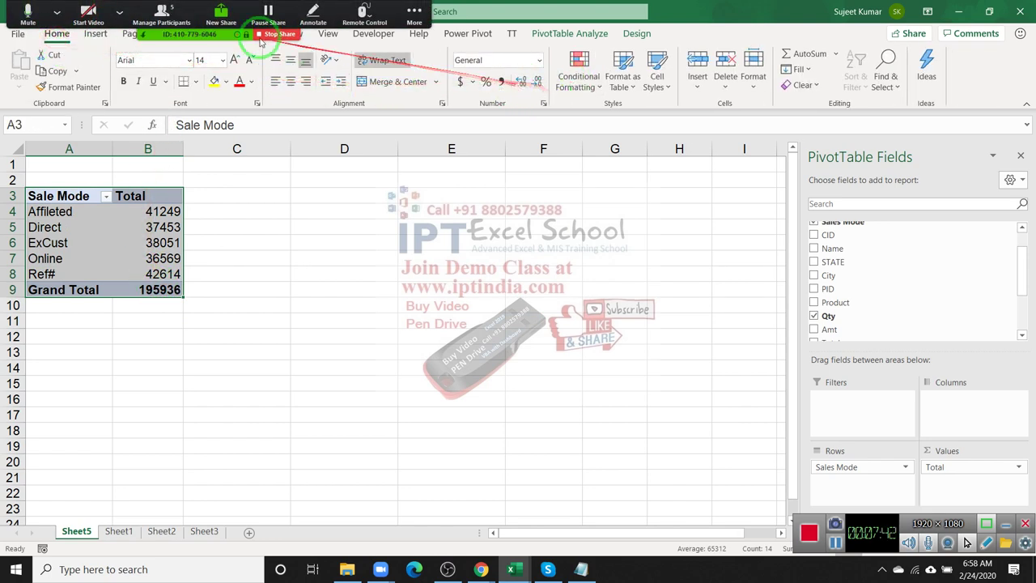
click(119, 11)
click(183, 27)
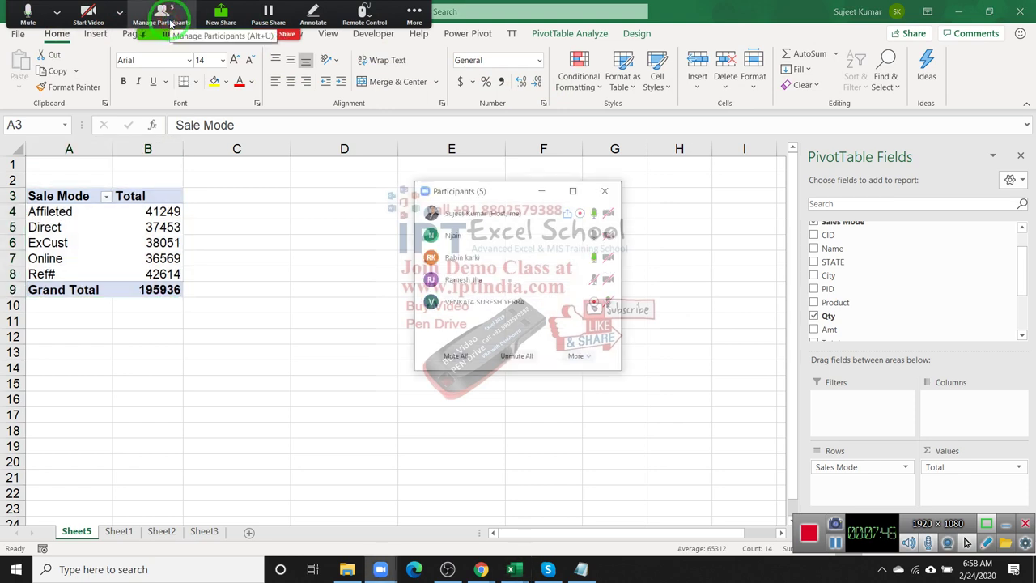
click(613, 192)
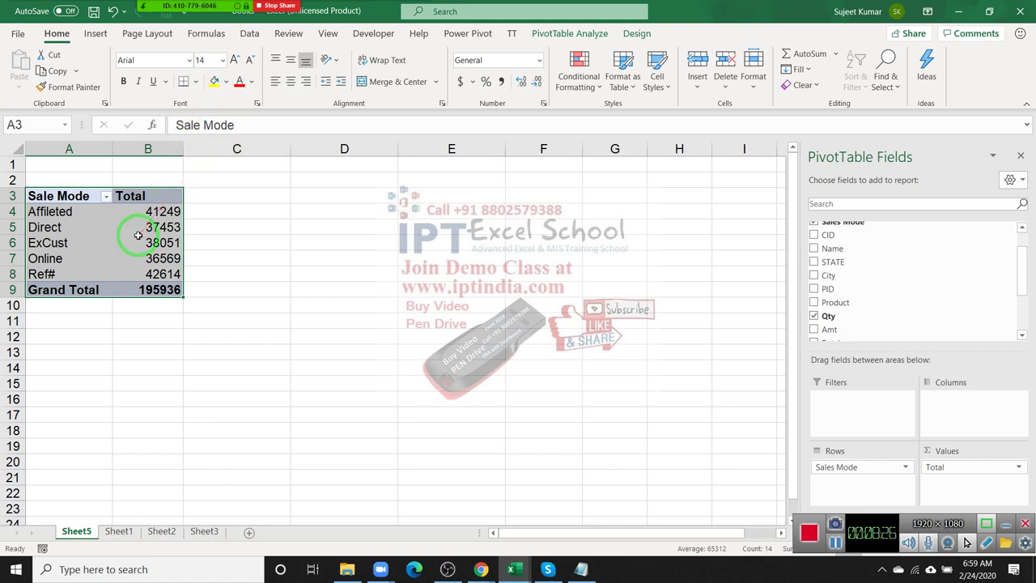
Expand the PivotTable Styles gallery on the PivotTable Design tab
mouse_move(144, 211)
mouse_down()
mouse_move(131, 334)
mouse_move(188, 309)
mouse_move(1021, 338)
mouse_move(640, 36)
mouse_up()
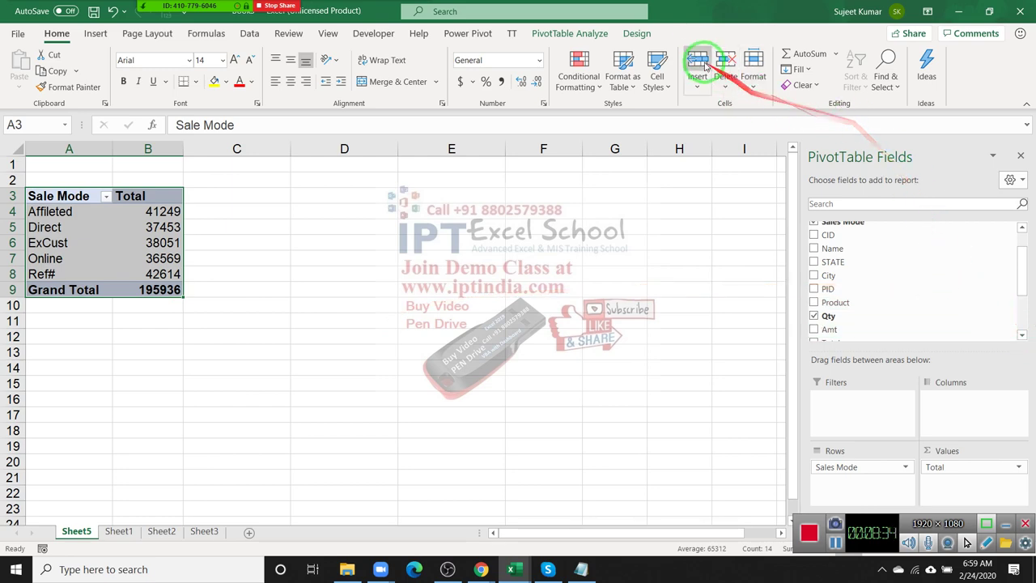
click(638, 34)
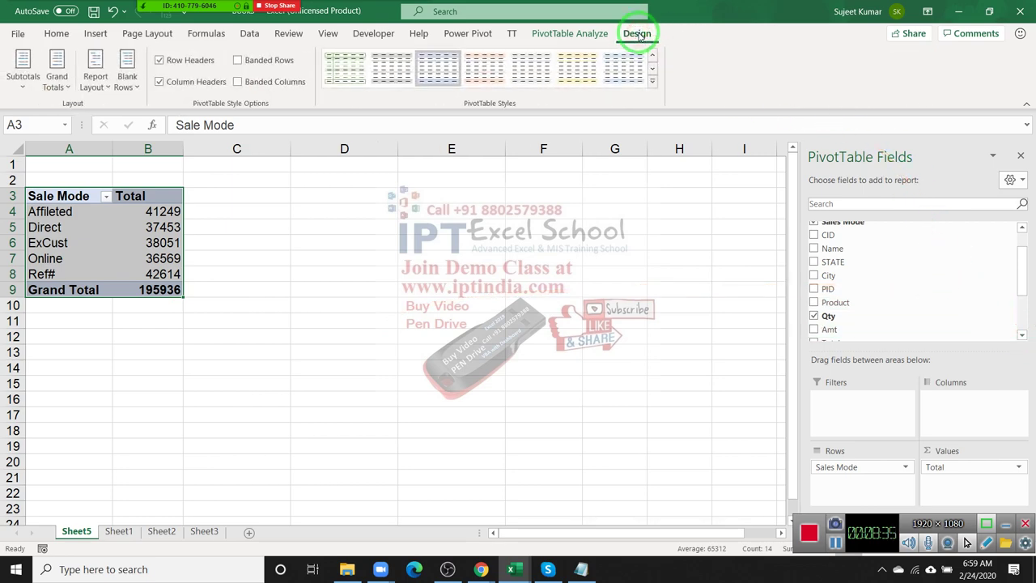
click(653, 85)
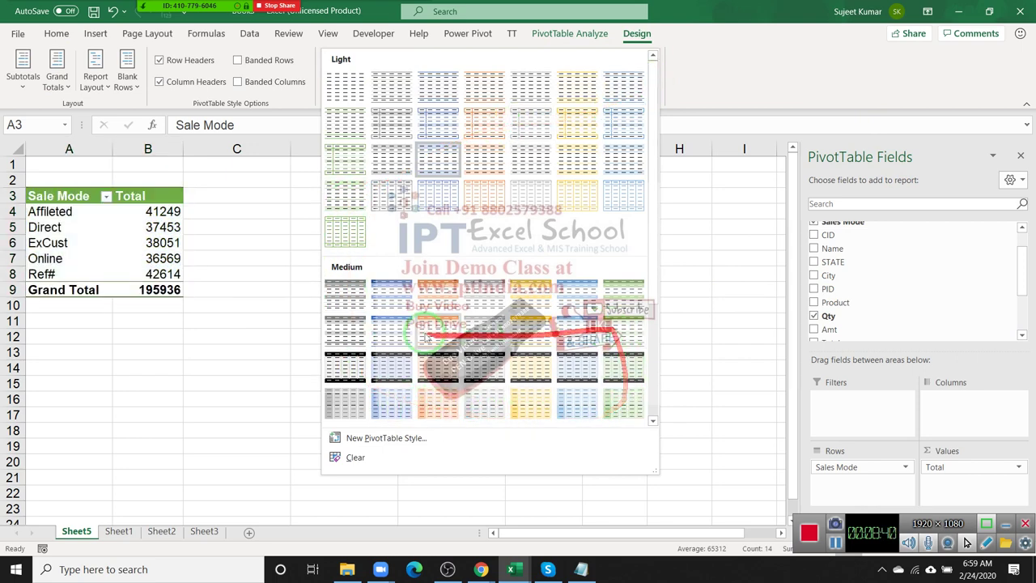
Start a new PivotTable style and open Format for the Whole Table element
click(399, 439)
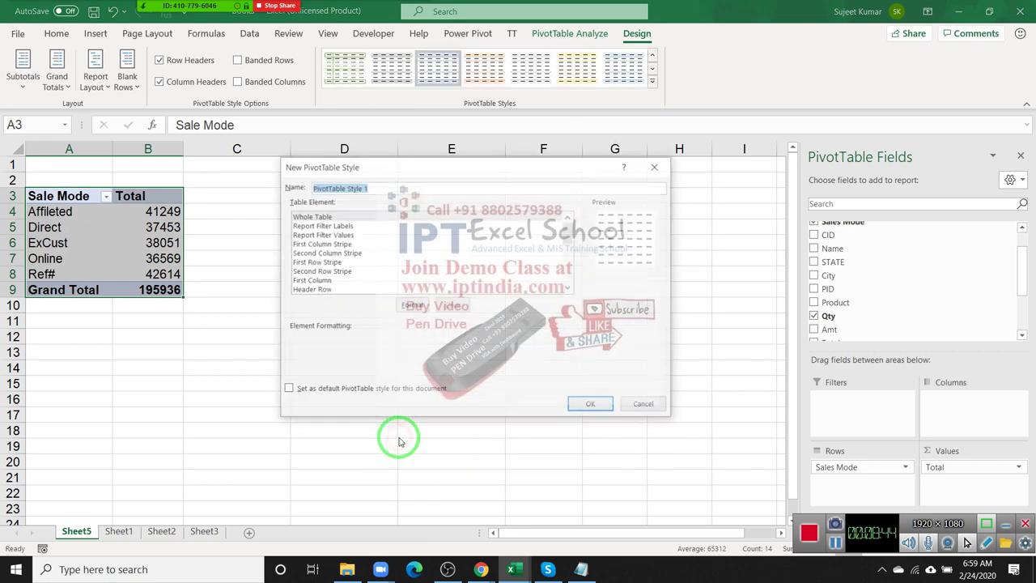
click(420, 312)
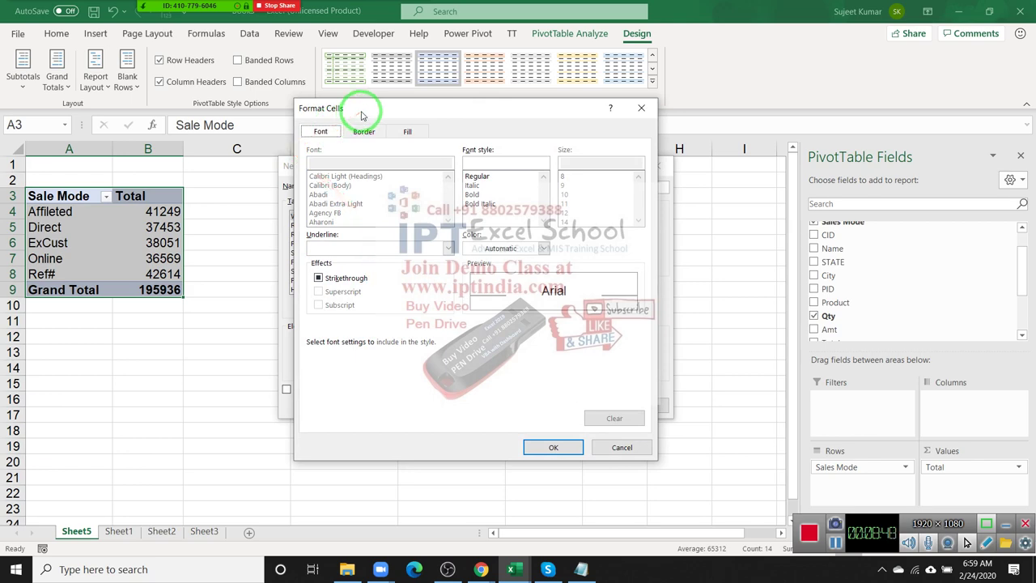
drag(364, 108, 510, 125)
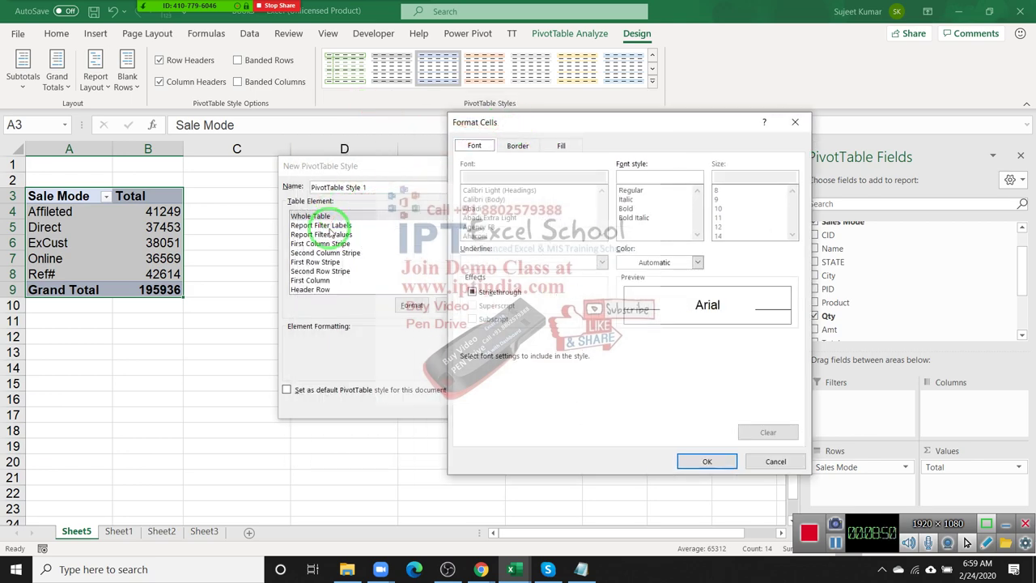
mouse_move(328, 243)
mouse_down()
mouse_move(115, 224)
mouse_move(405, 274)
mouse_up()
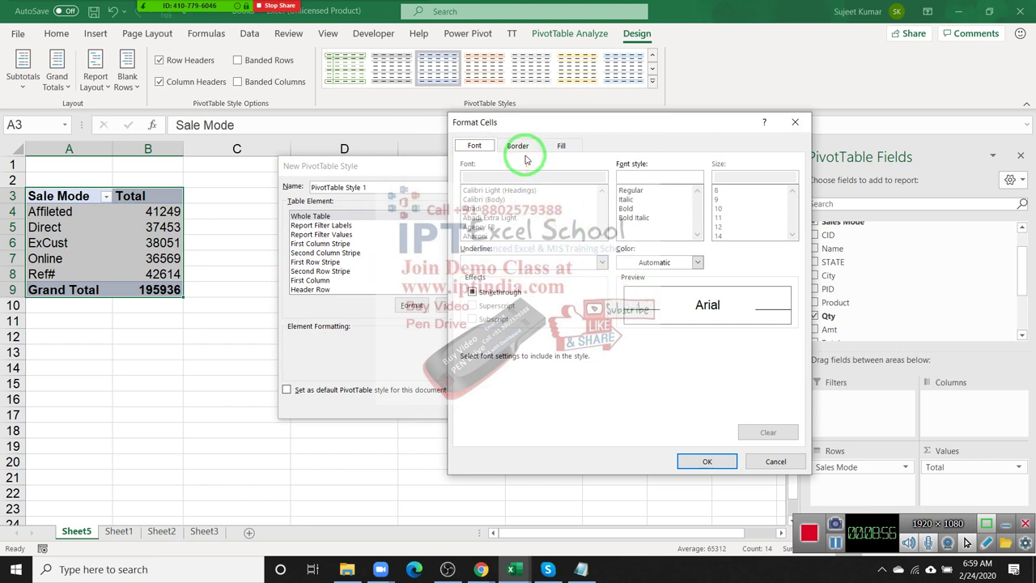
Give the whole table Outline and Inside borders and save the style
click(525, 152)
click(525, 154)
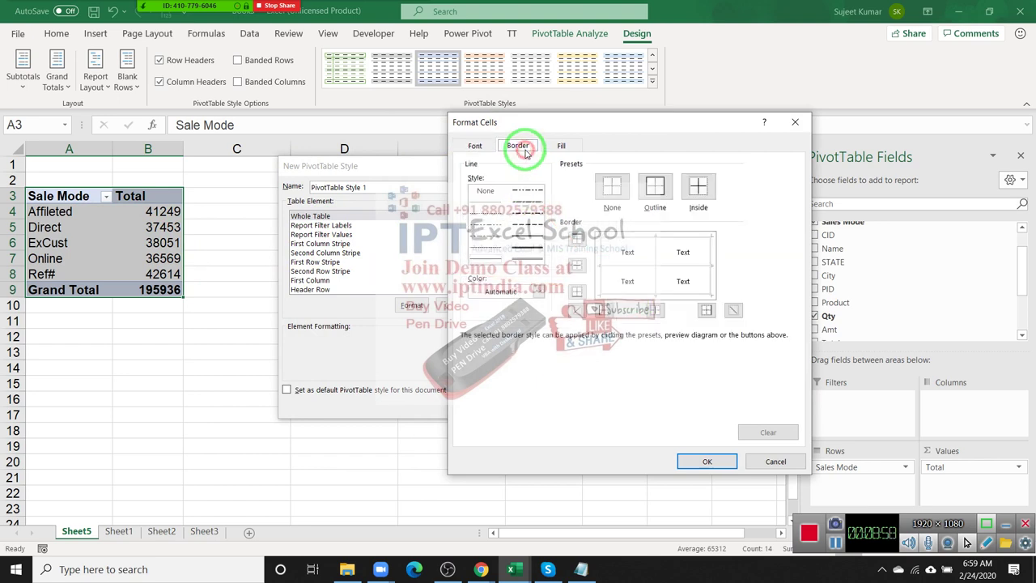
drag(635, 236, 650, 232)
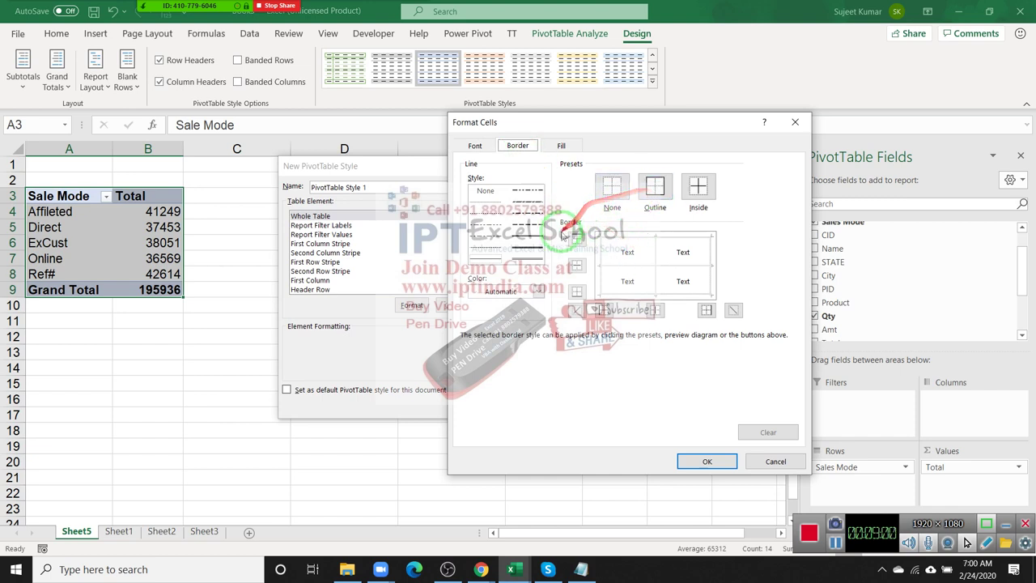
click(655, 187)
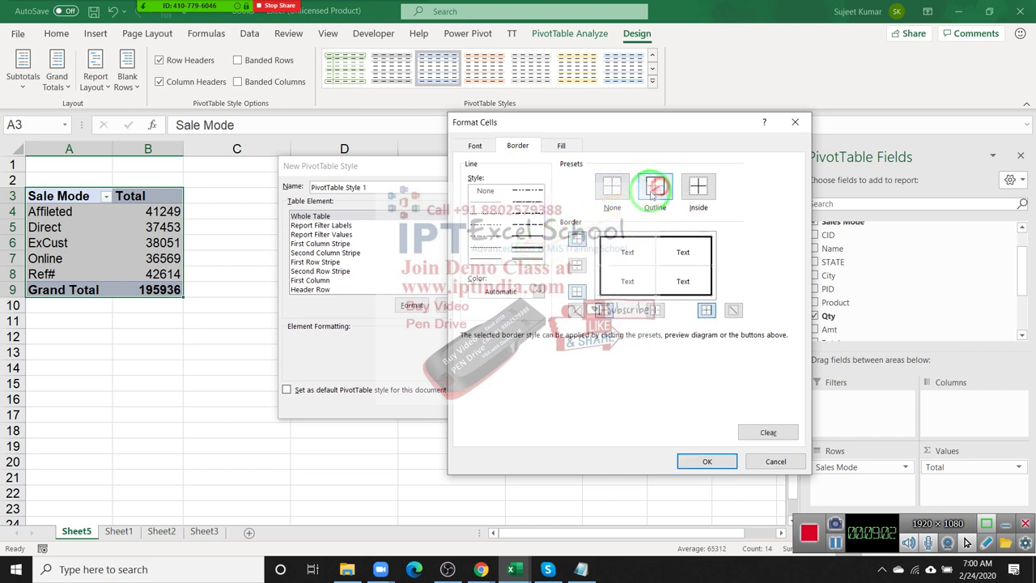
click(698, 190)
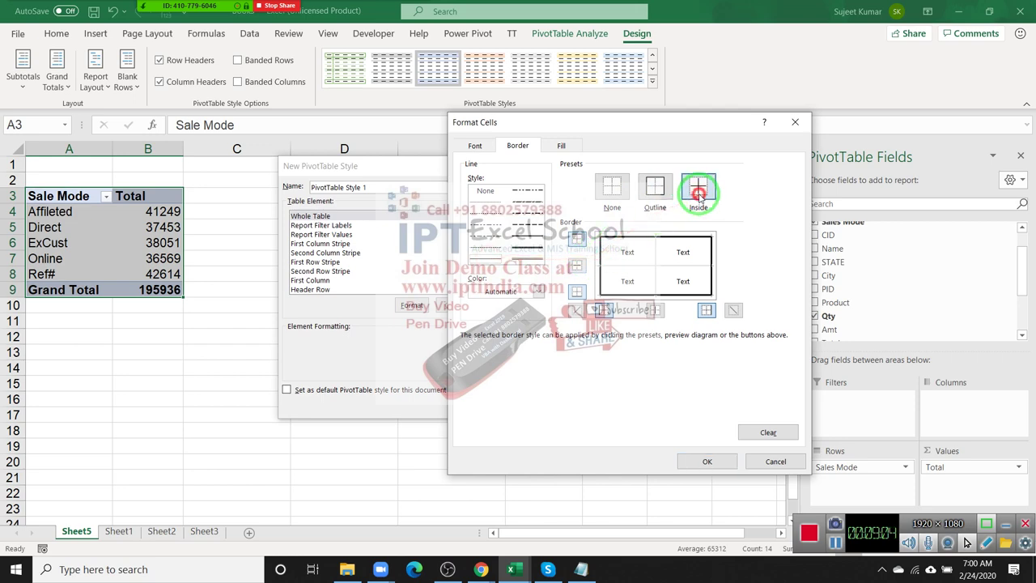
click(697, 462)
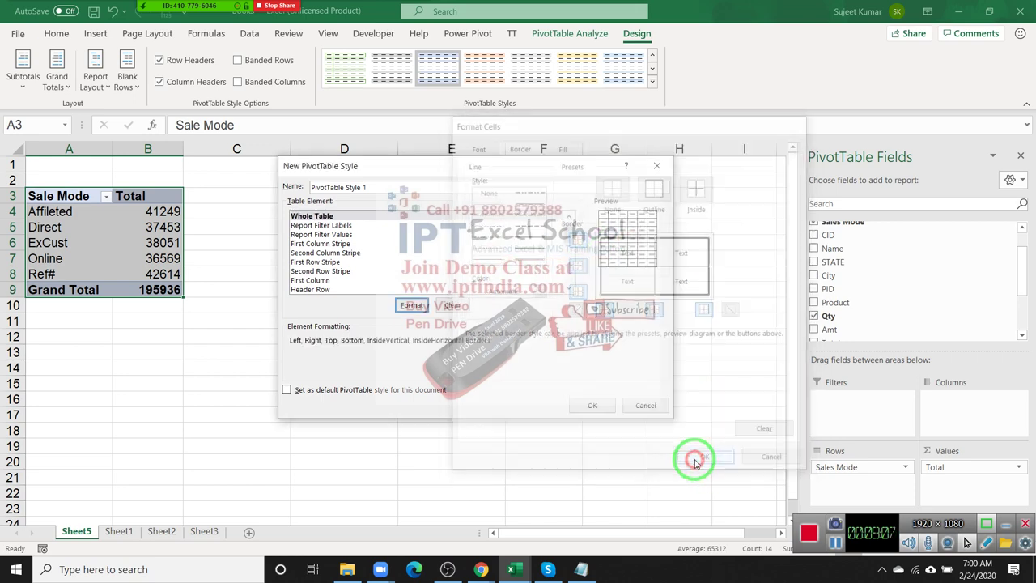
click(605, 405)
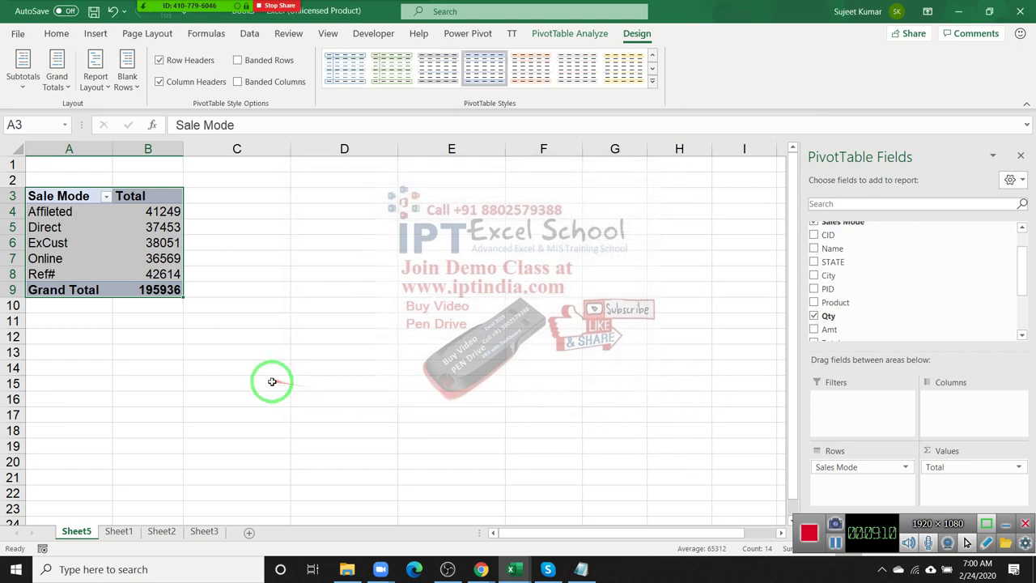
Apply the plain bordered PivotTable style to the Sales Mode pivot table
click(652, 84)
click(346, 96)
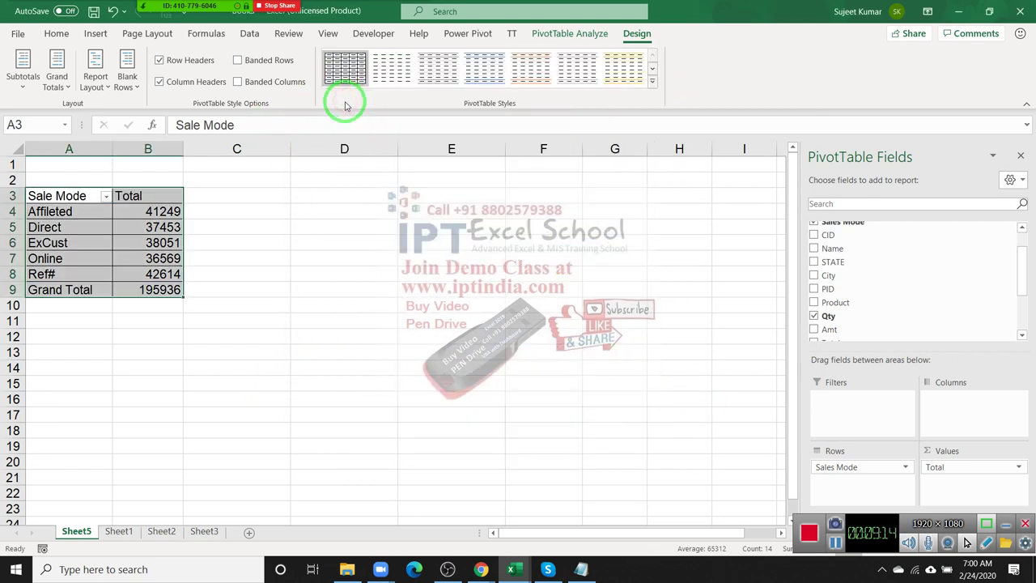
click(275, 259)
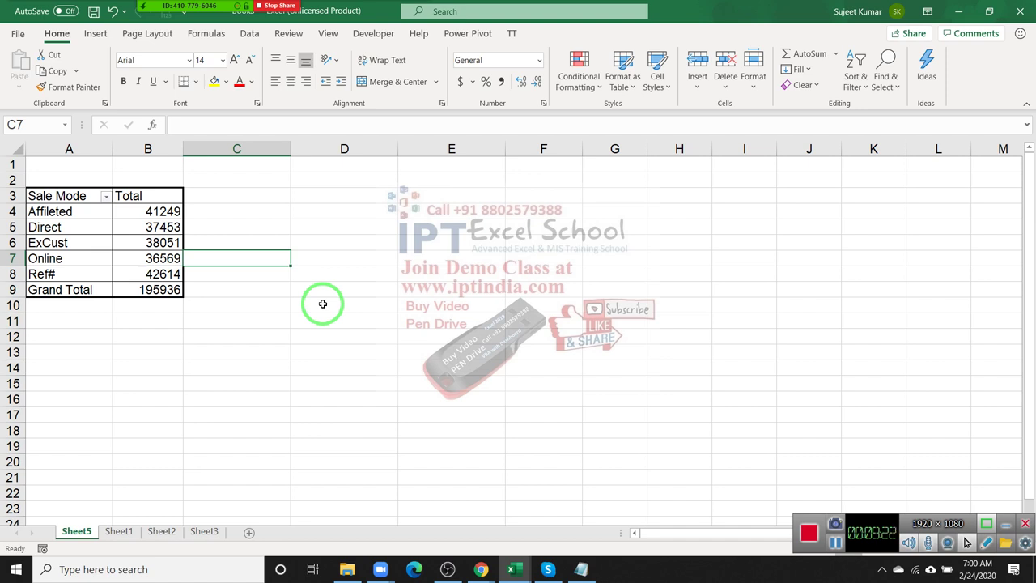
click(151, 255)
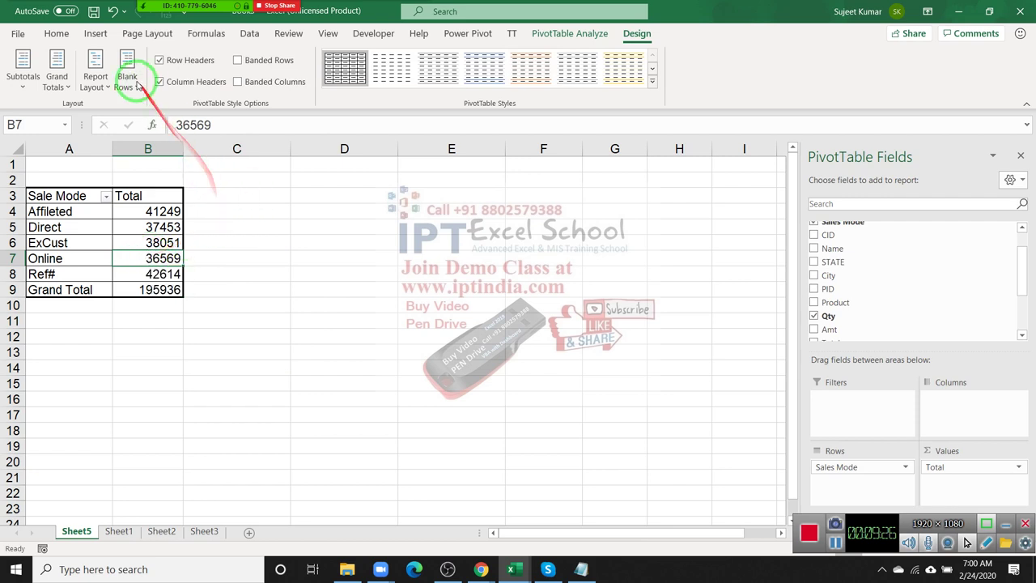
click(97, 31)
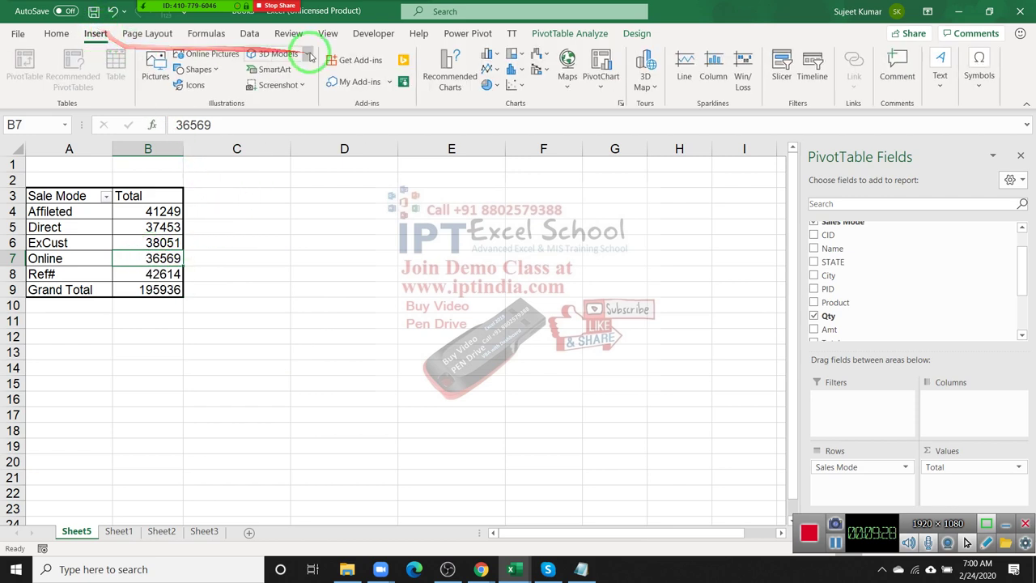
Insert a clustered column PivotChart and place it beside the pivot table, widened to column G
click(489, 54)
click(497, 99)
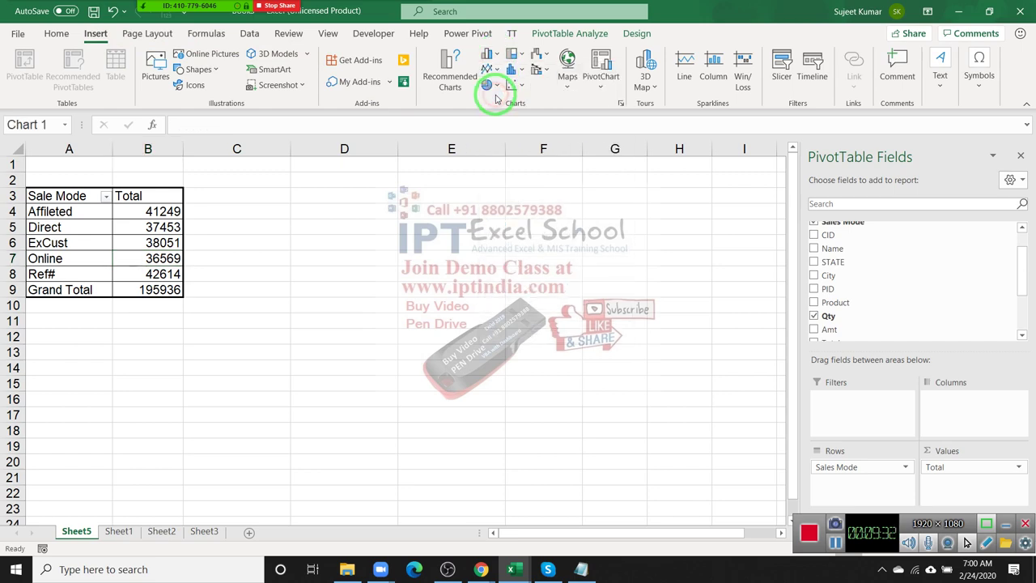
drag(365, 312, 304, 202)
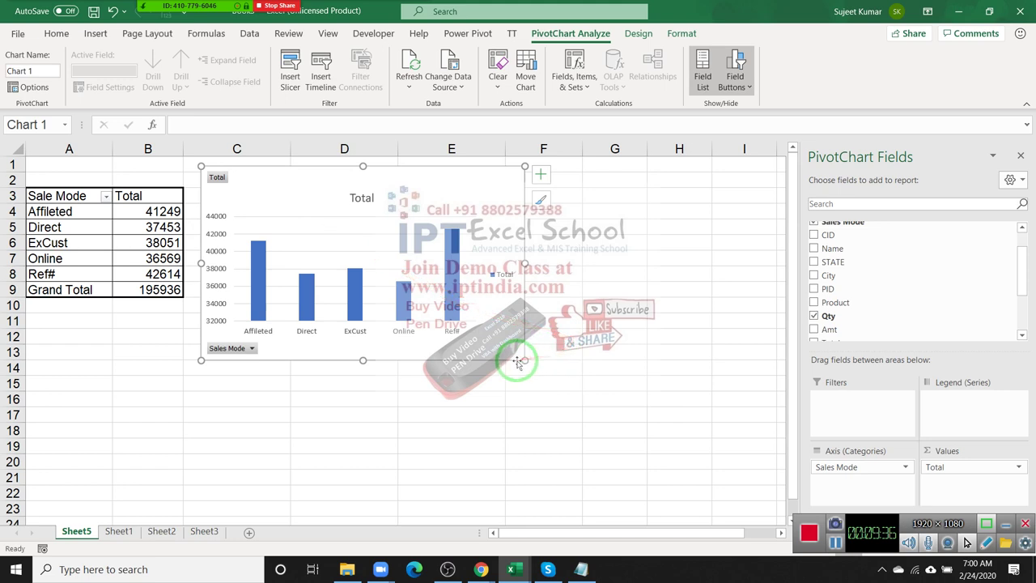
drag(525, 359, 615, 363)
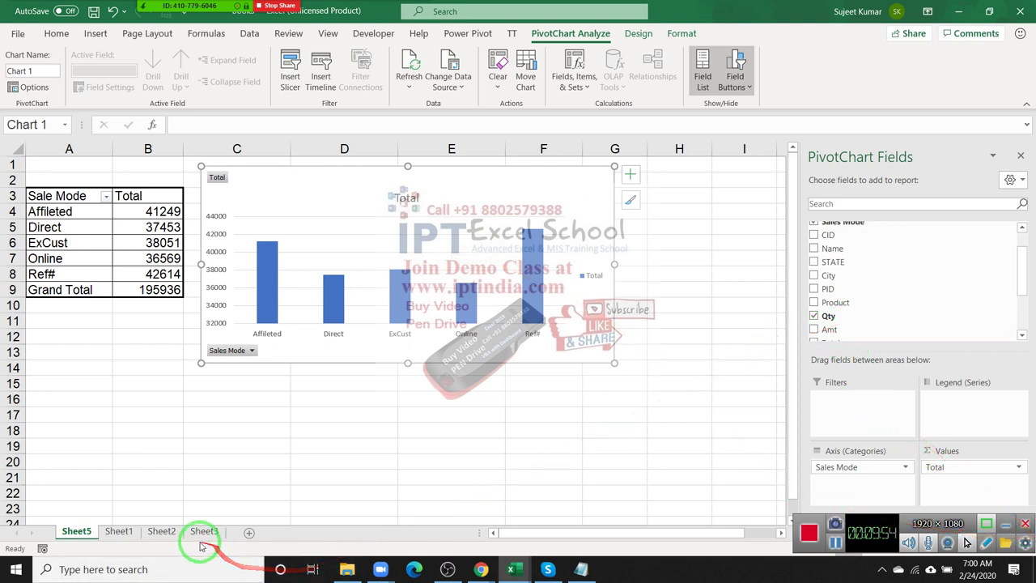
Create a new empty pivot table from the Sheet1 data on a new sheet
click(119, 531)
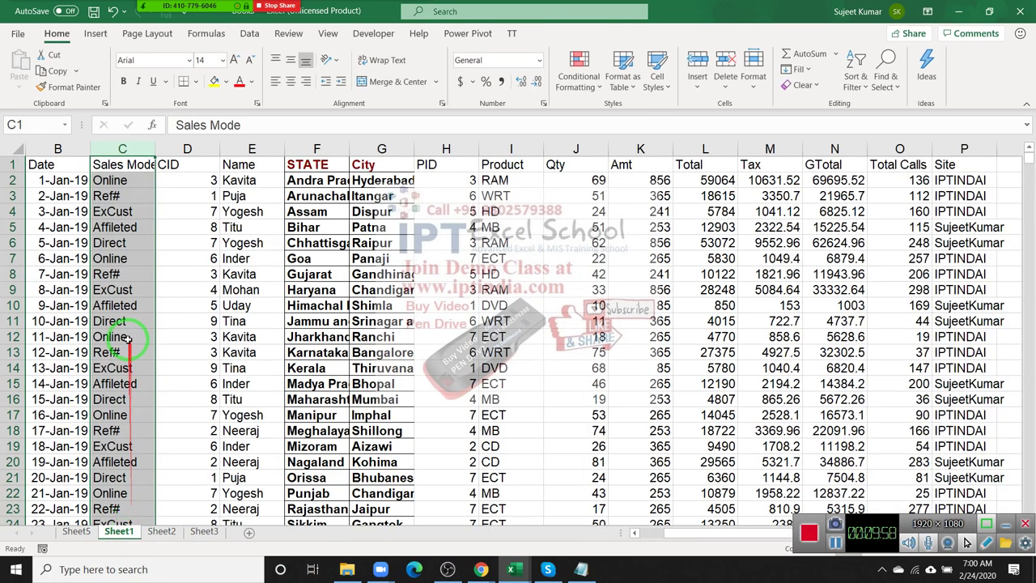
click(61, 170)
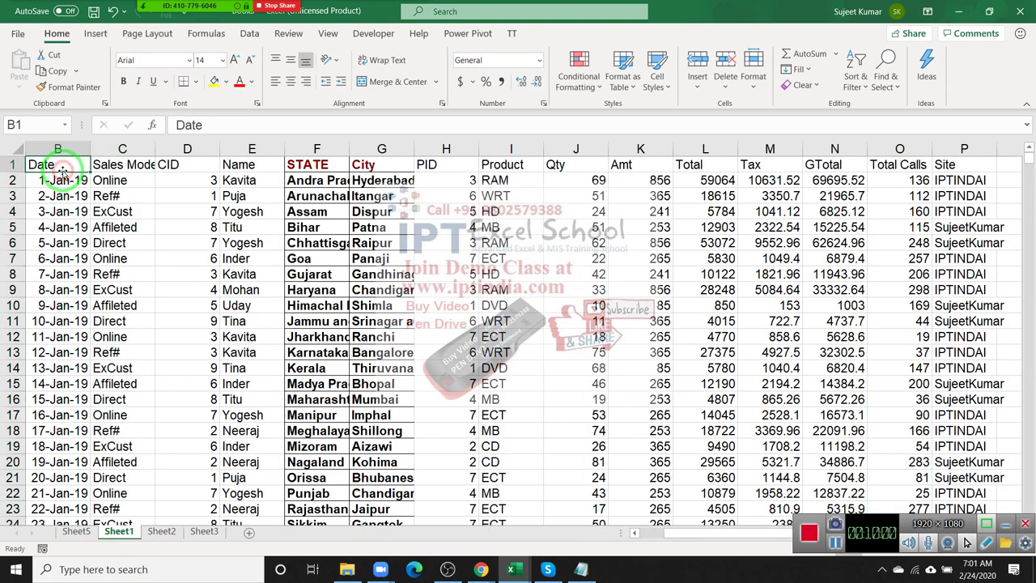
click(96, 33)
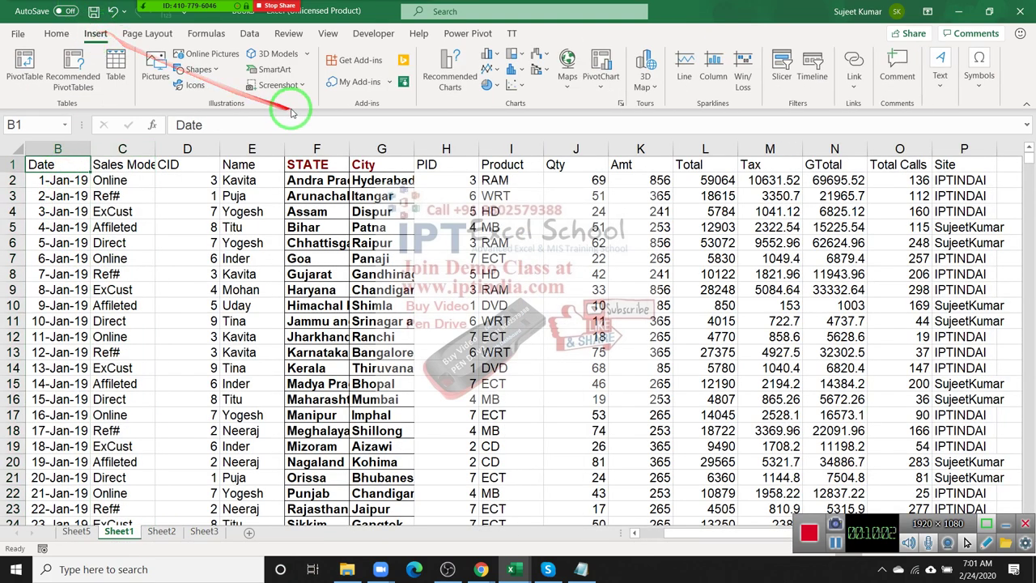
click(24, 69)
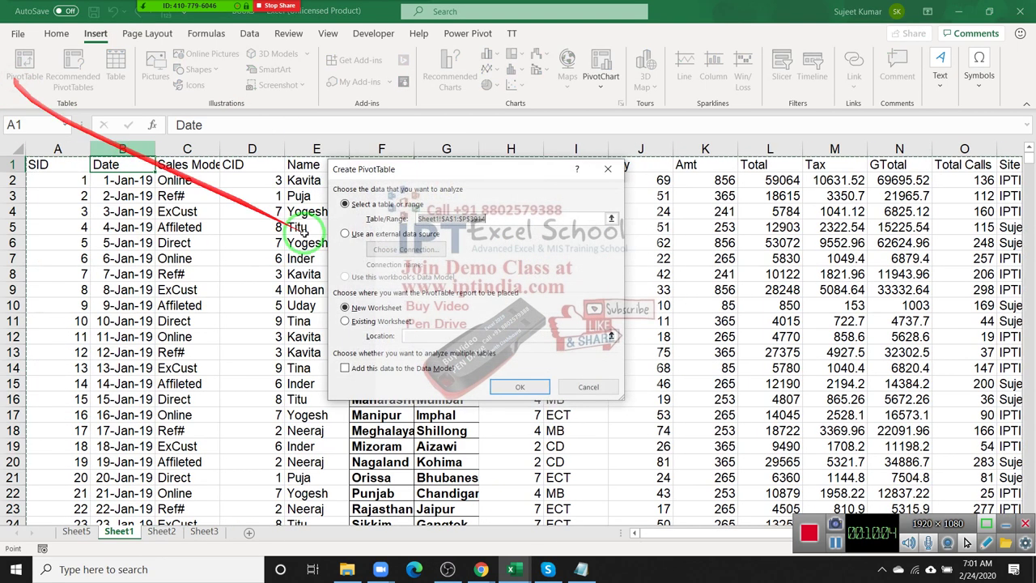
click(523, 387)
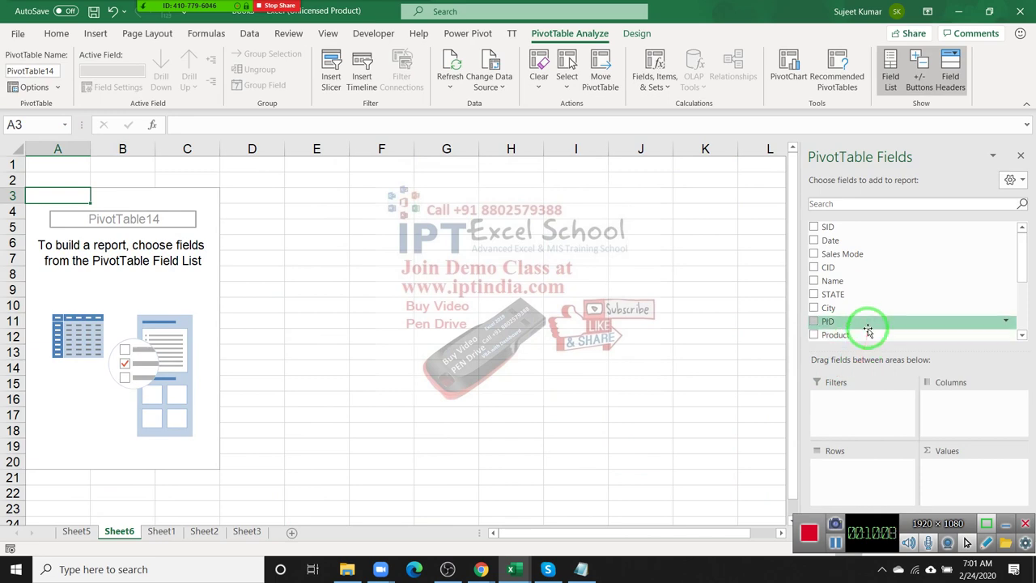
On Sheet1, rename the K1 header from Amt to MRP
click(161, 532)
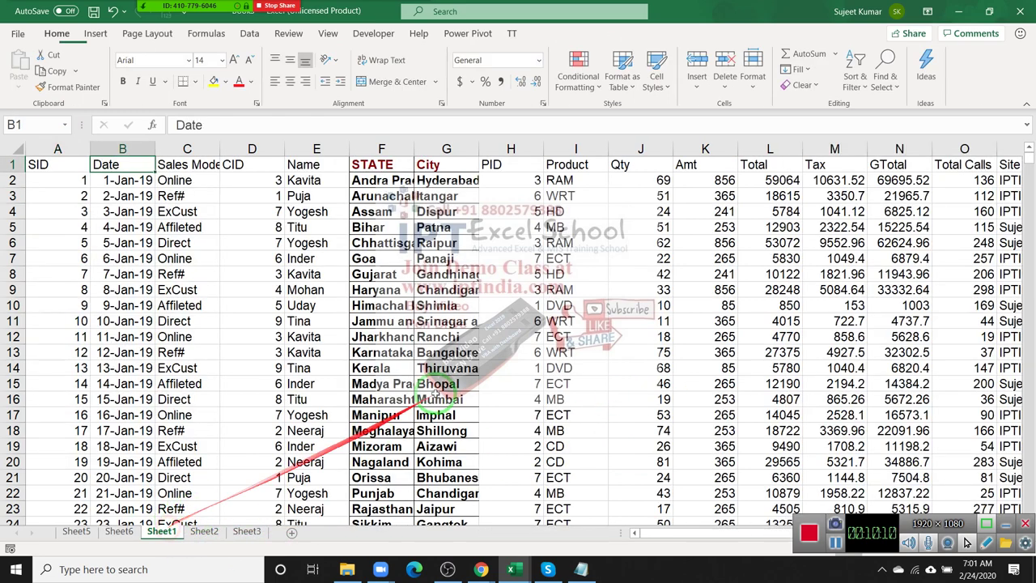
click(649, 148)
click(705, 149)
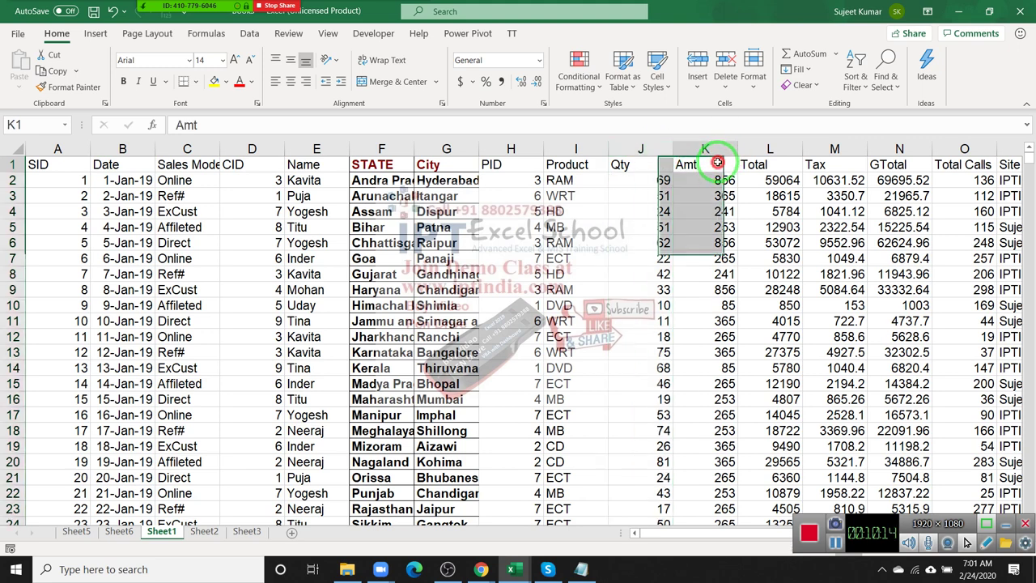
click(717, 163)
text(MR)
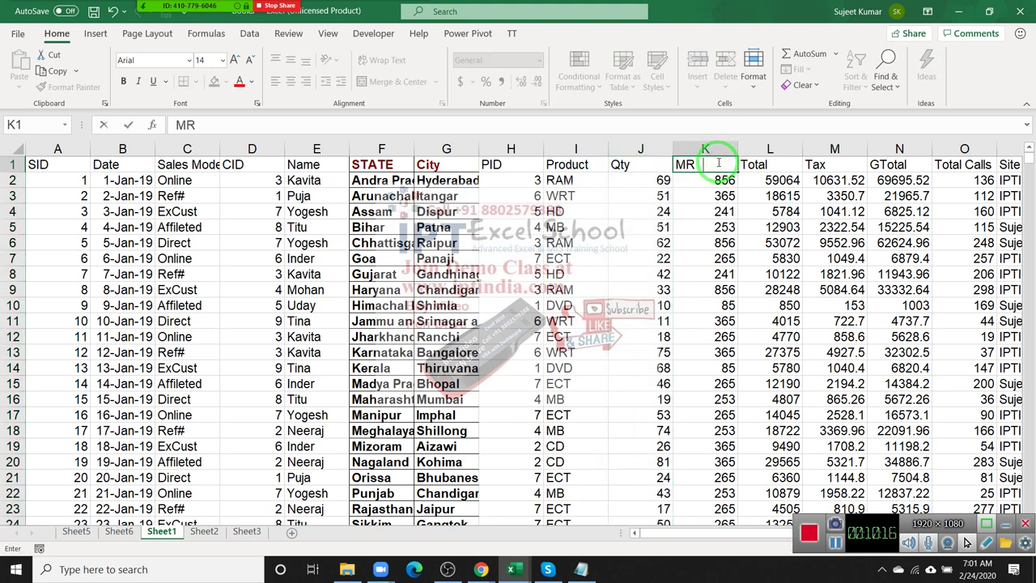
text(P)
key(Return)
click(717, 163)
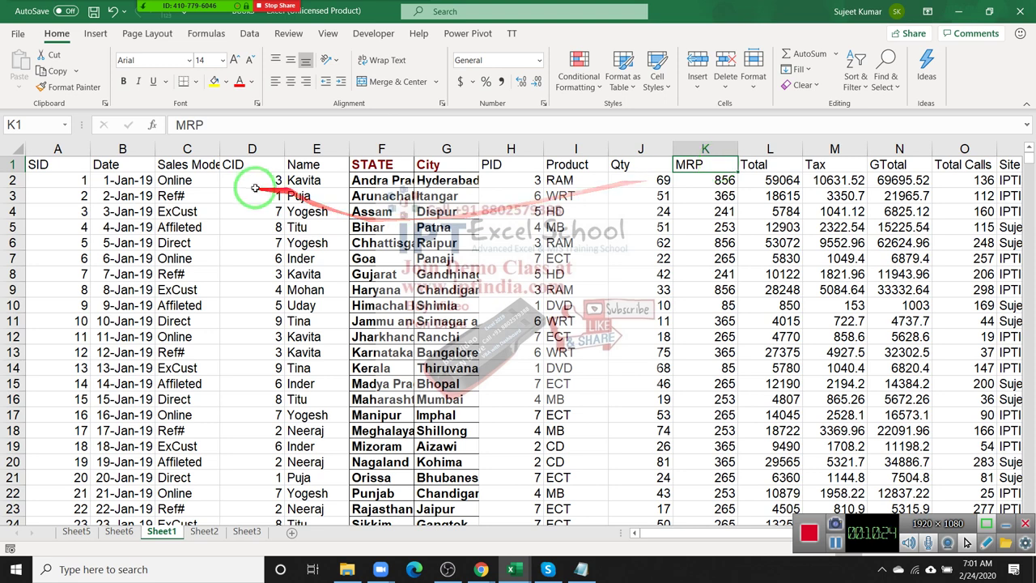
click(314, 148)
click(601, 145)
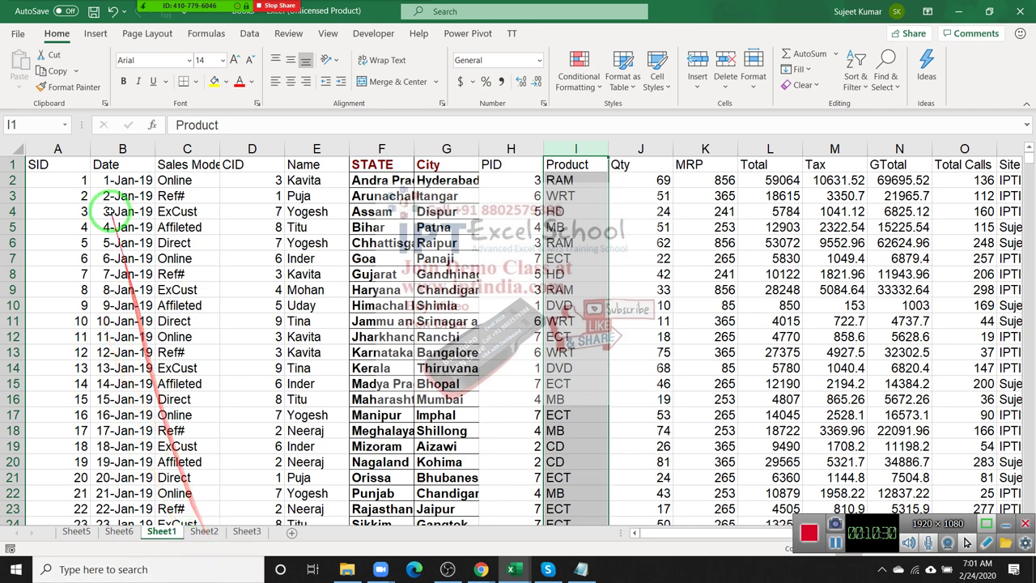
Create another pivot table from the Sheet1 data on a new sheet
click(60, 166)
click(97, 34)
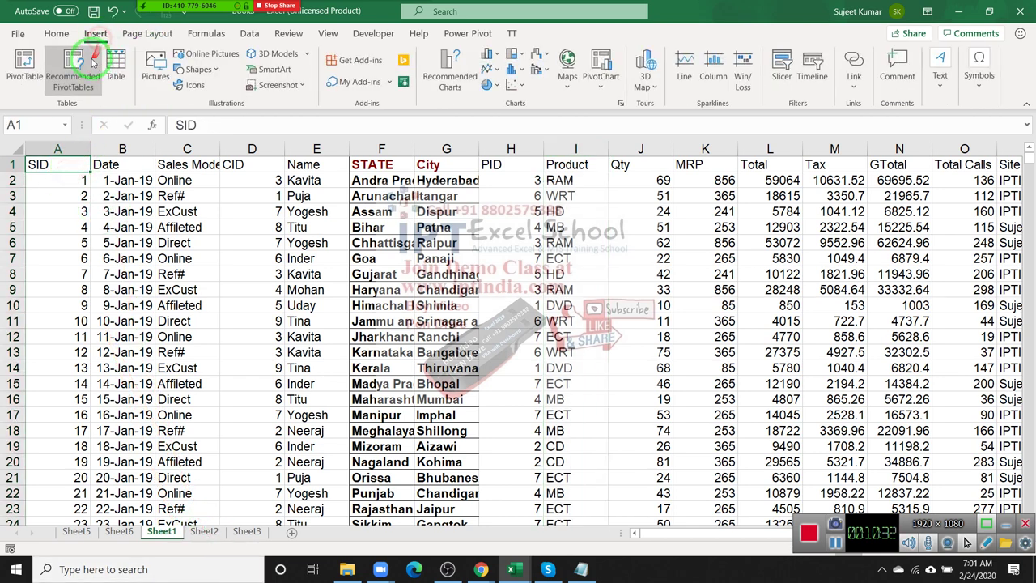
click(24, 65)
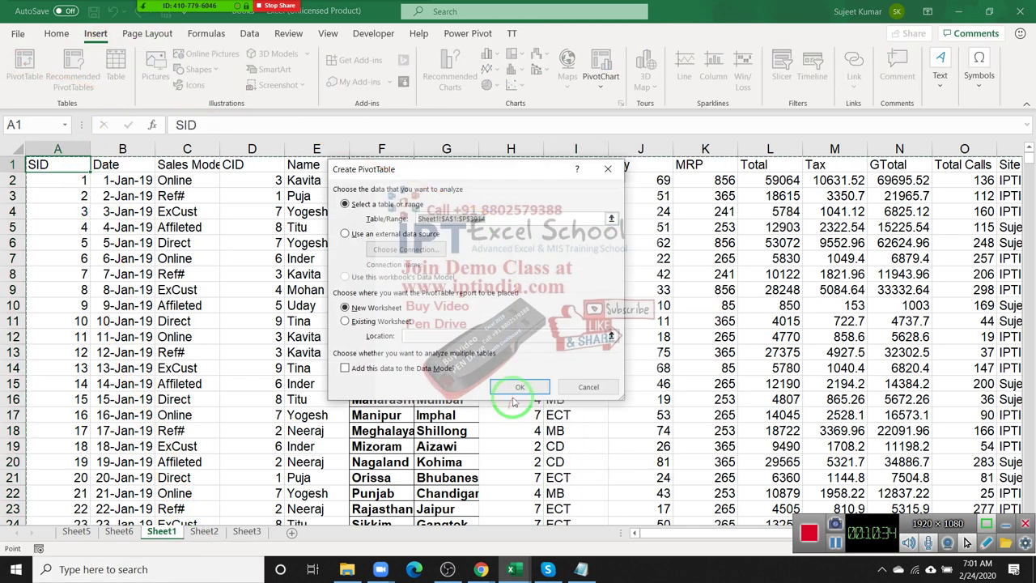
click(516, 388)
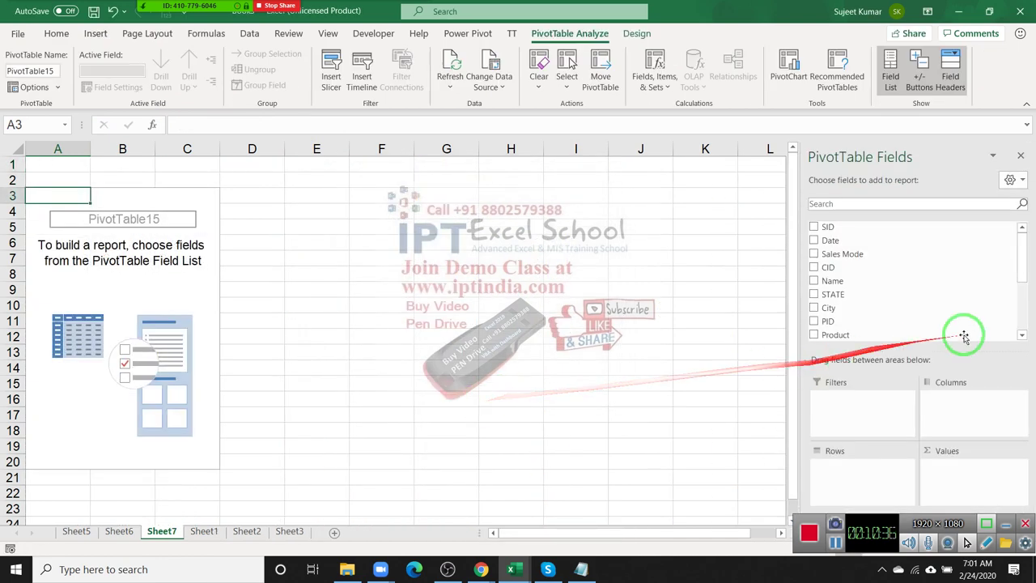
Put Name in Rows and Qty in Values, then refresh so MRP appears
mouse_move(934, 281)
mouse_down()
mouse_move(935, 386)
mouse_move(872, 470)
mouse_up()
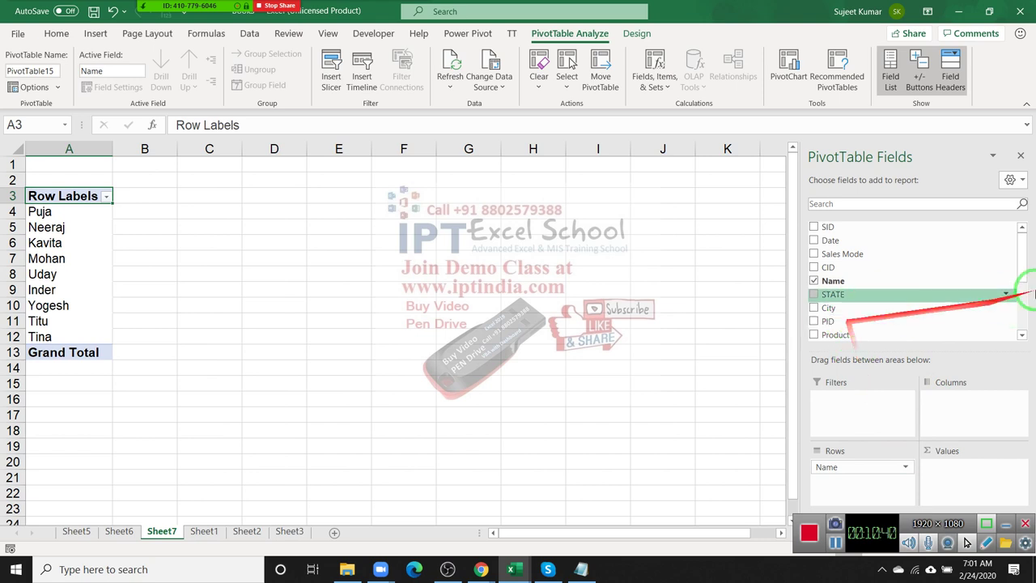
click(1023, 334)
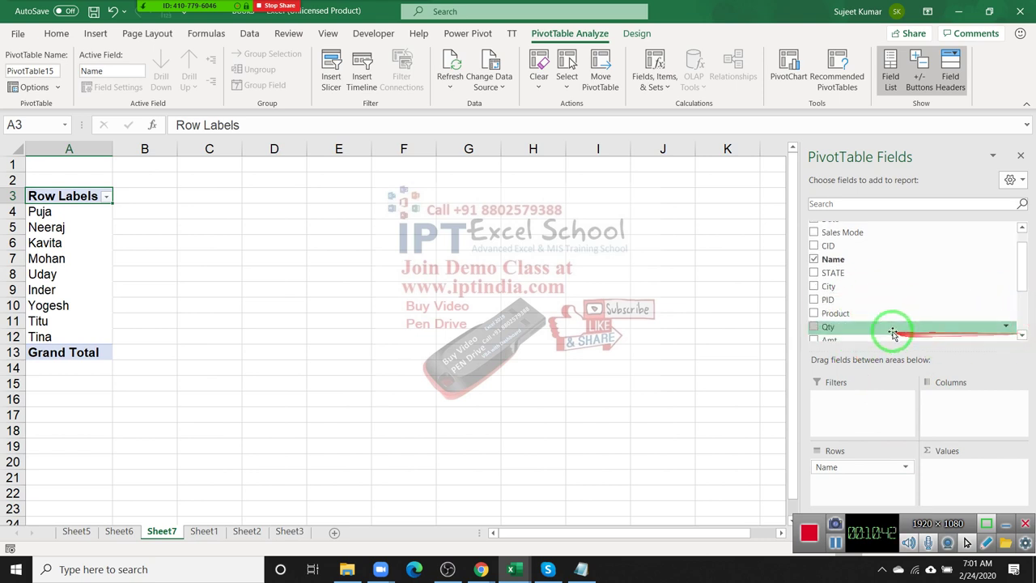
drag(891, 326, 966, 474)
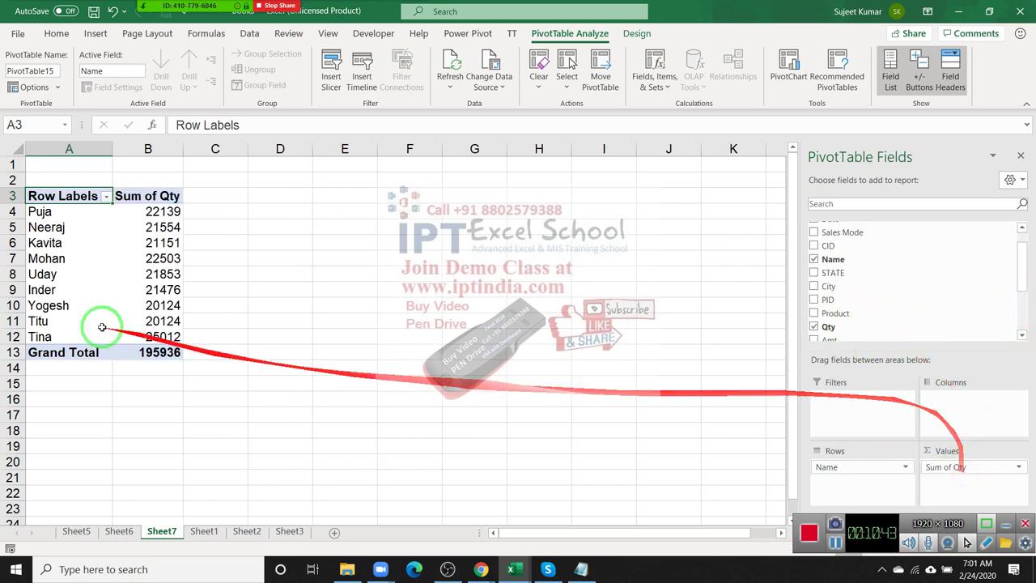
right_click(46, 259)
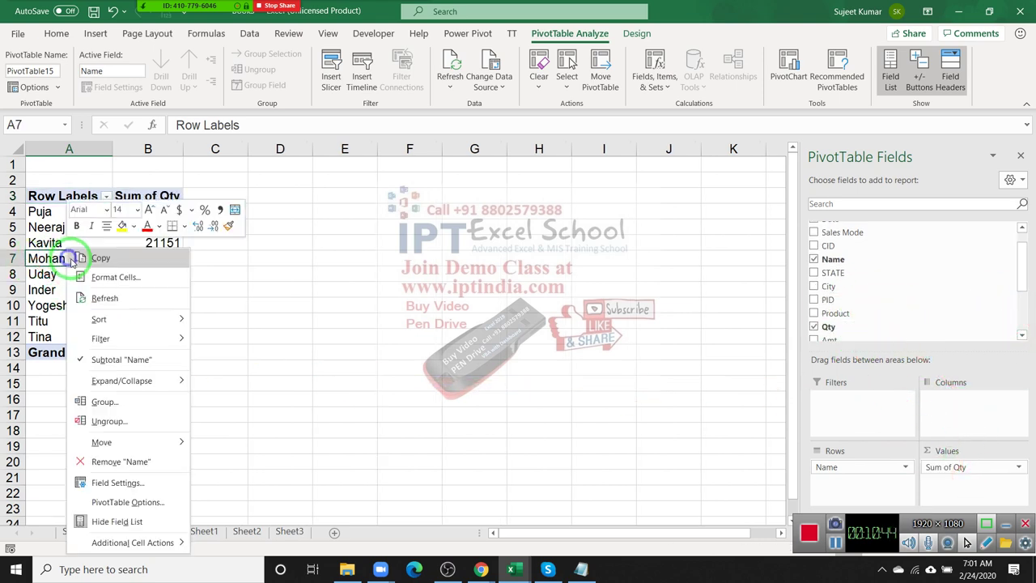
click(103, 298)
click(1021, 334)
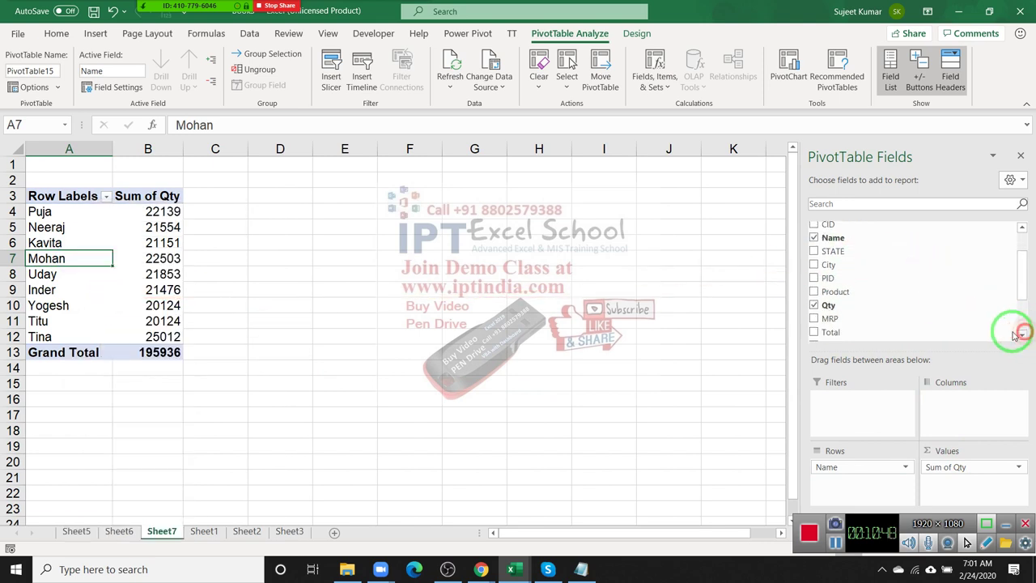
Add MRP to the values, summarised as Average instead of Sum
drag(864, 324, 967, 482)
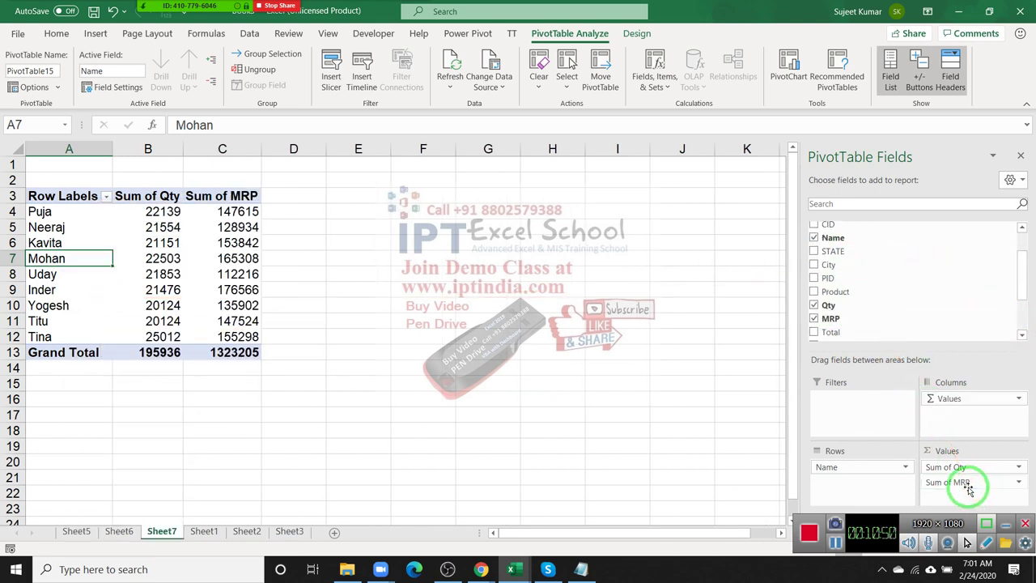
double_click(253, 197)
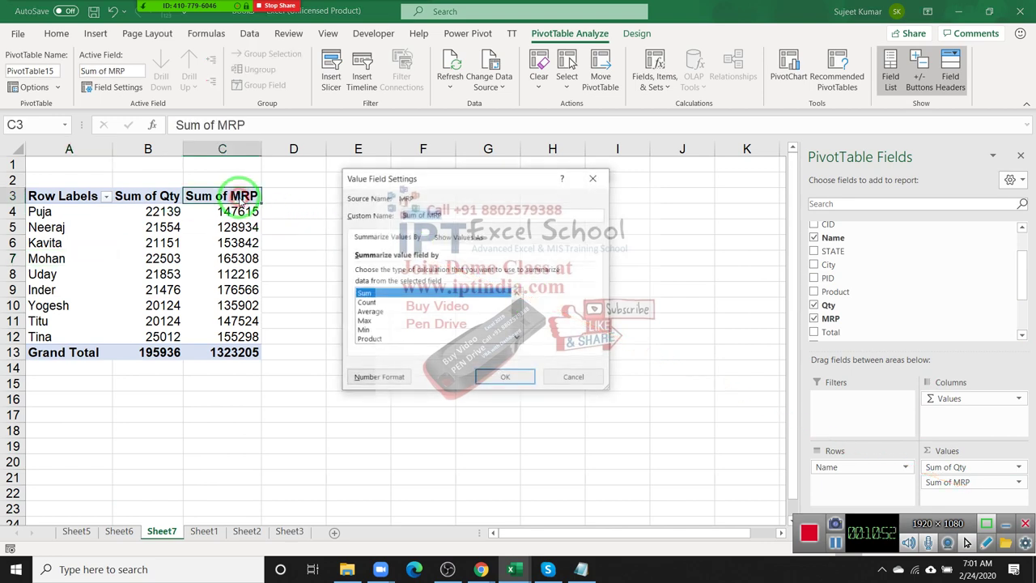
click(370, 312)
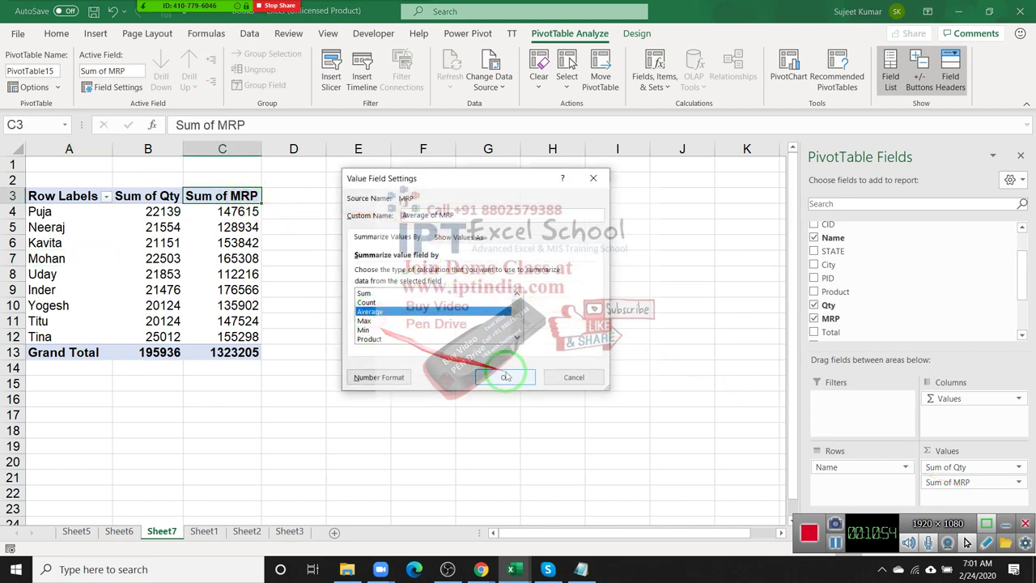
click(519, 380)
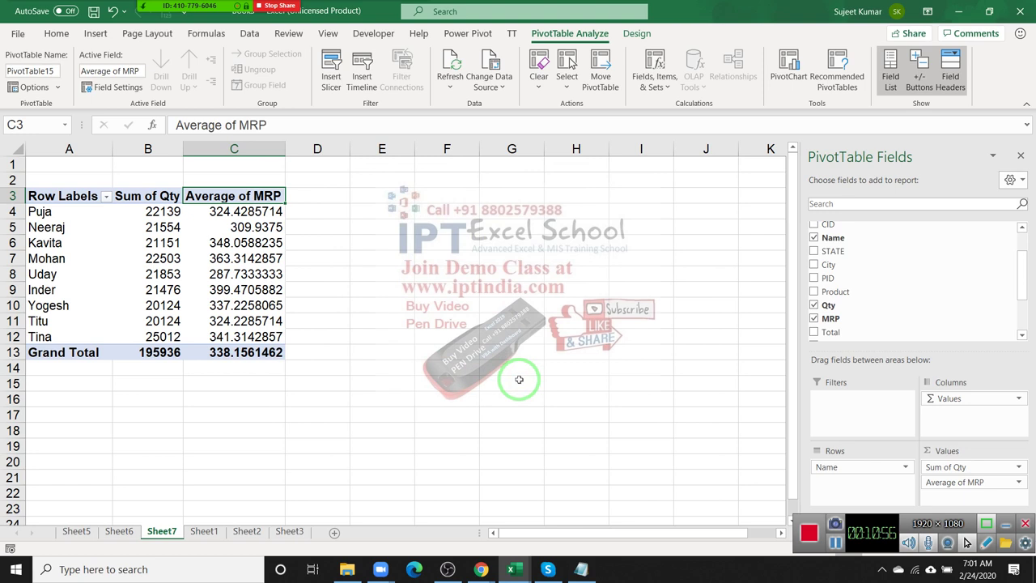
Reduce the Average of MRP values C4:C13 to two decimal places
drag(215, 212, 234, 348)
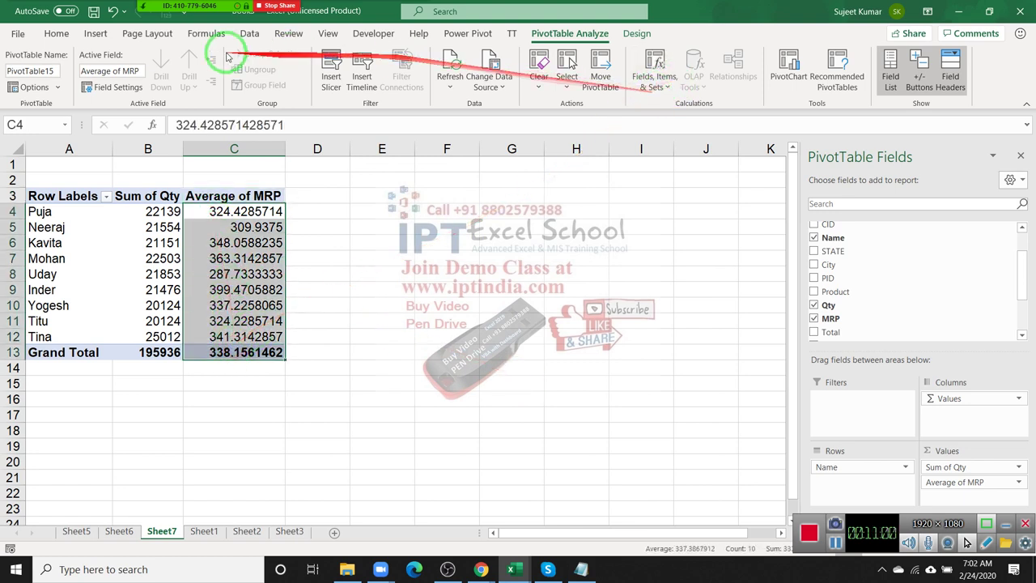
click(59, 35)
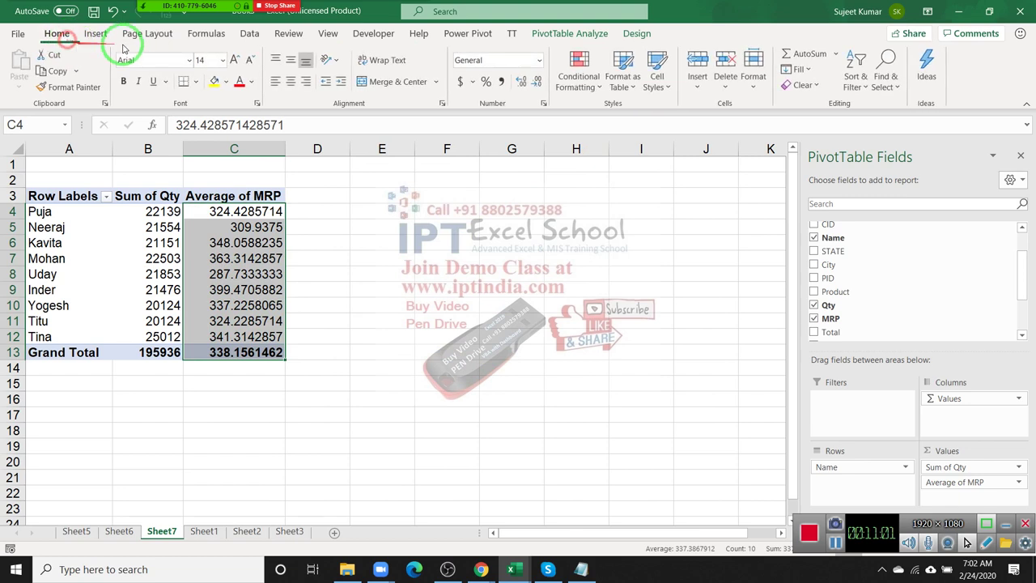
click(534, 84)
click(534, 84)
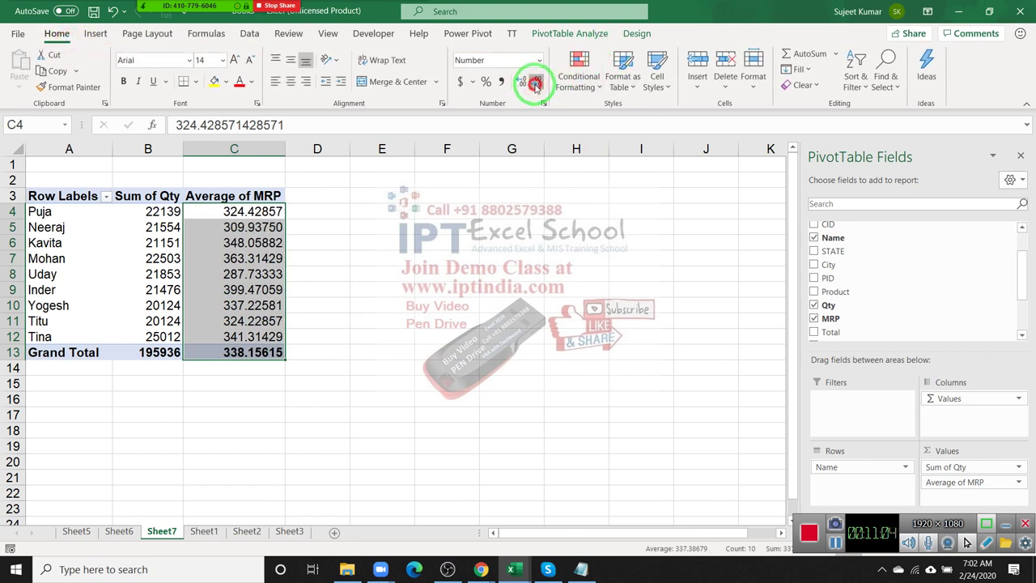
click(535, 84)
click(535, 85)
click(535, 85)
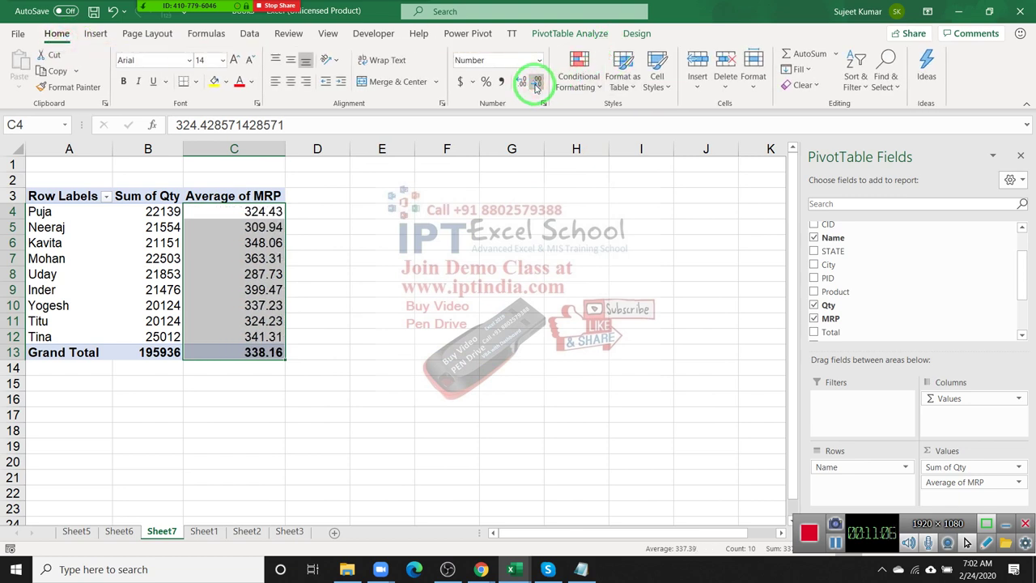
click(360, 225)
click(97, 242)
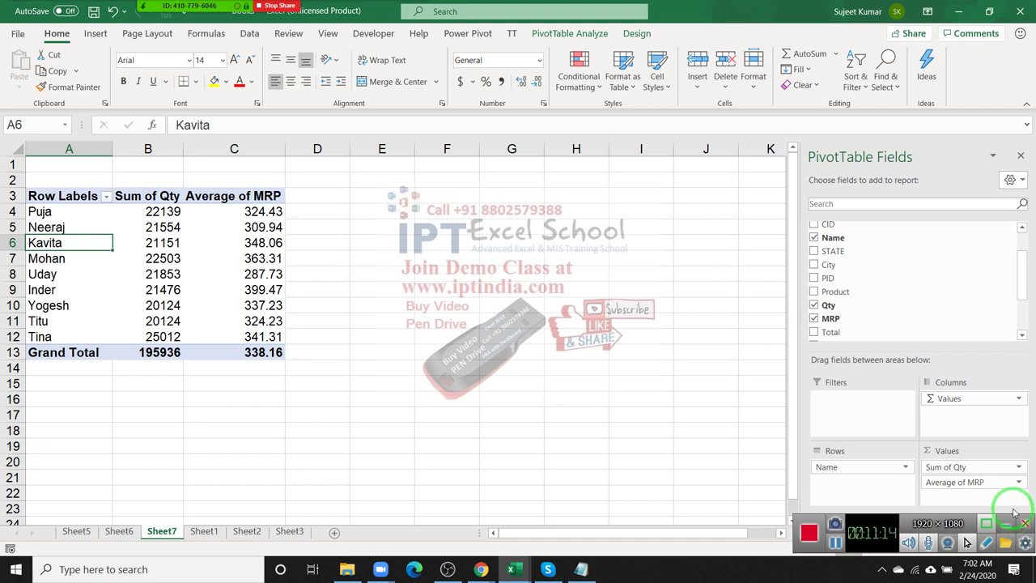
drag(1011, 511, 860, 375)
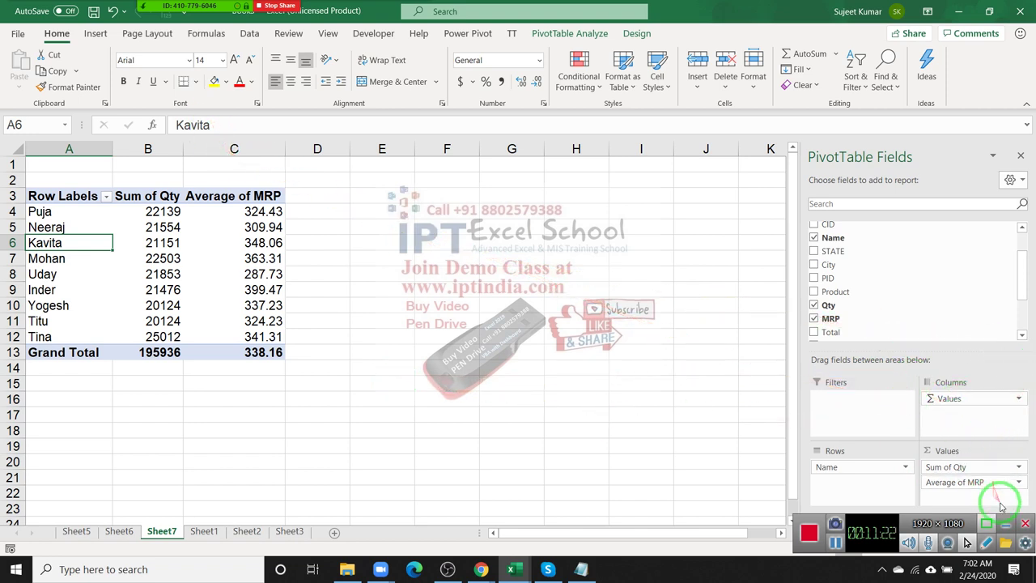
click(948, 400)
click(944, 419)
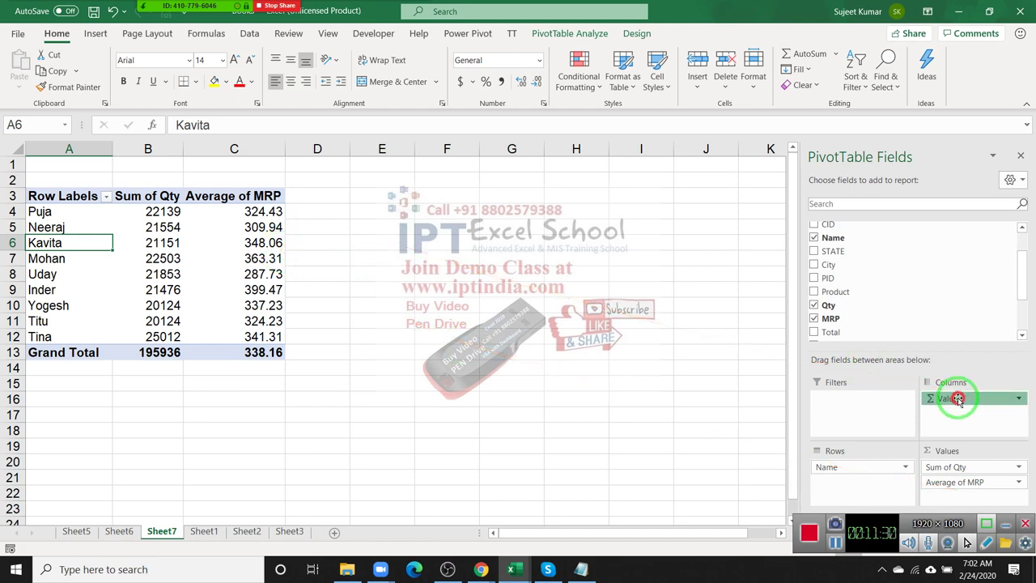
drag(957, 398, 846, 483)
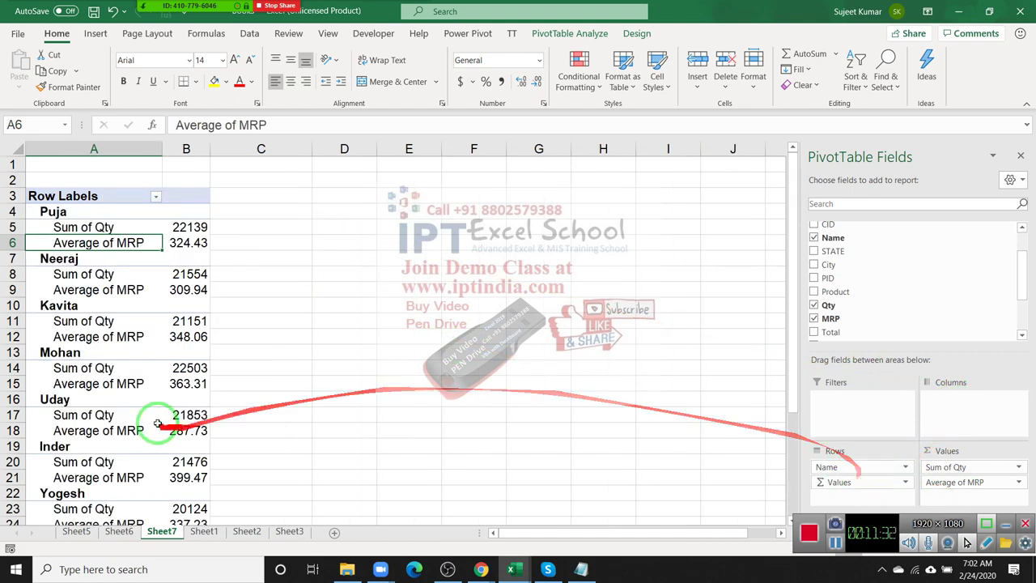
click(81, 227)
click(79, 243)
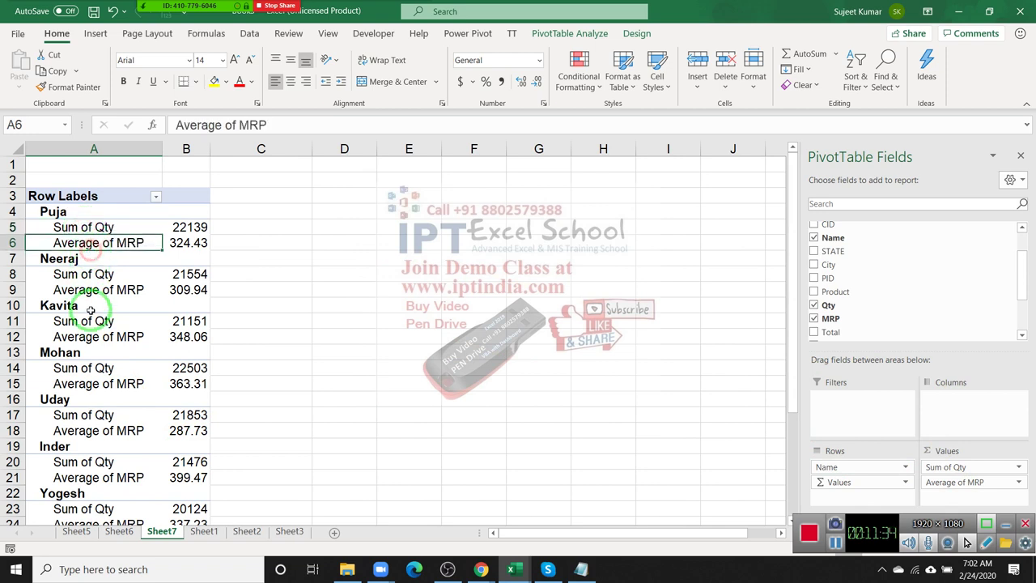
click(89, 275)
click(89, 289)
click(89, 321)
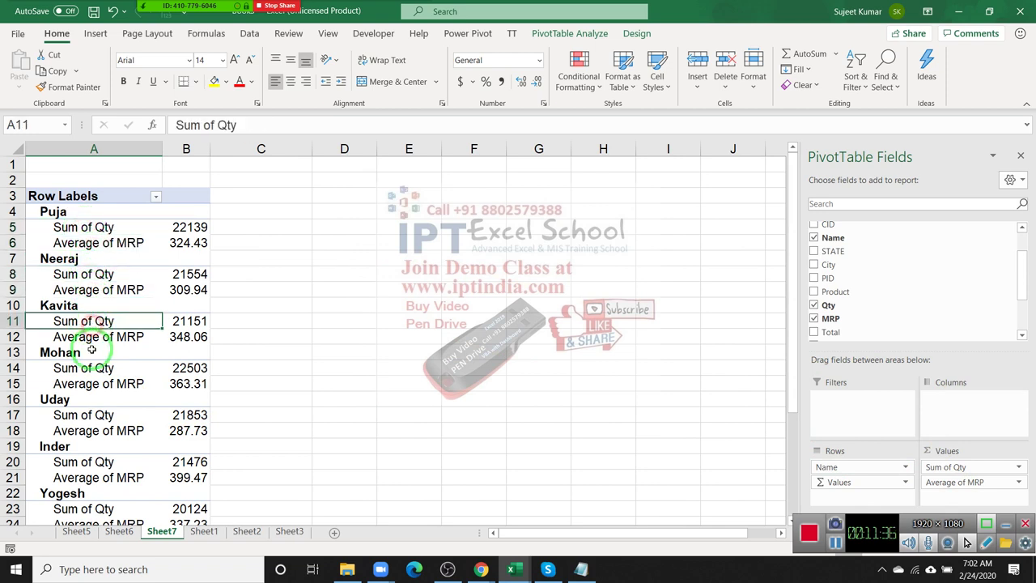
click(91, 349)
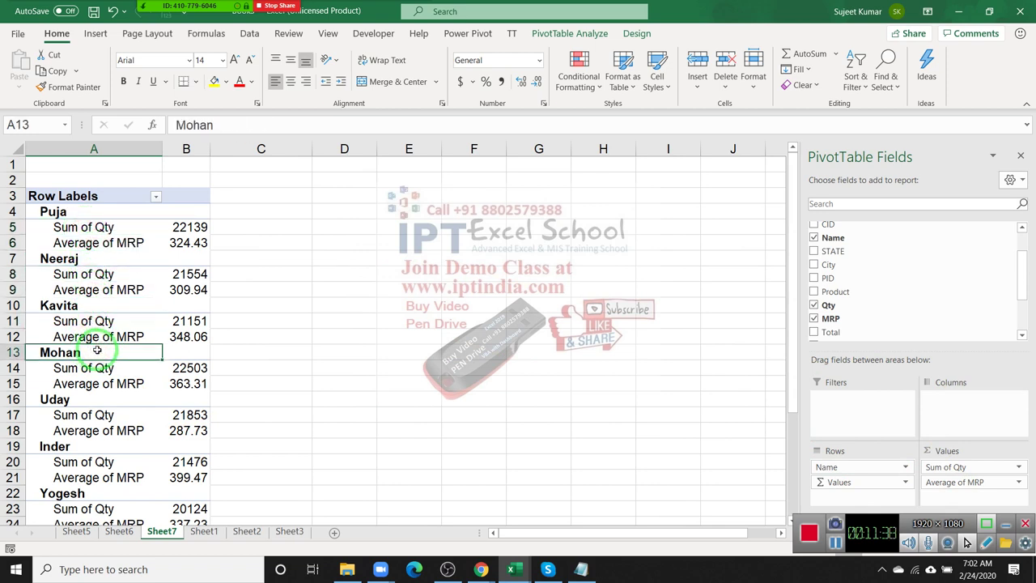
click(865, 486)
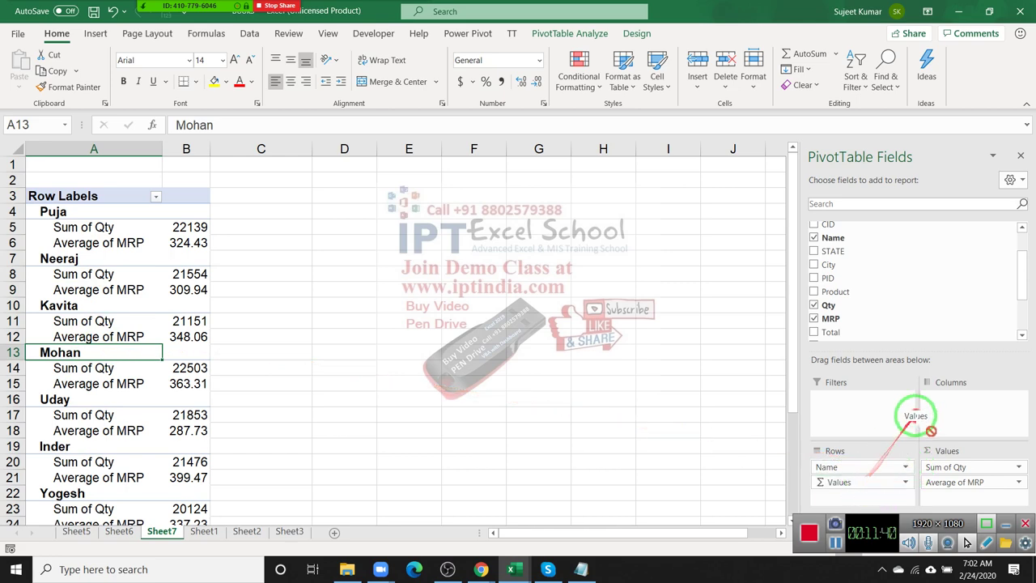
mouse_move(864, 477)
mouse_down()
mouse_move(943, 405)
mouse_move(875, 484)
mouse_move(939, 423)
mouse_up()
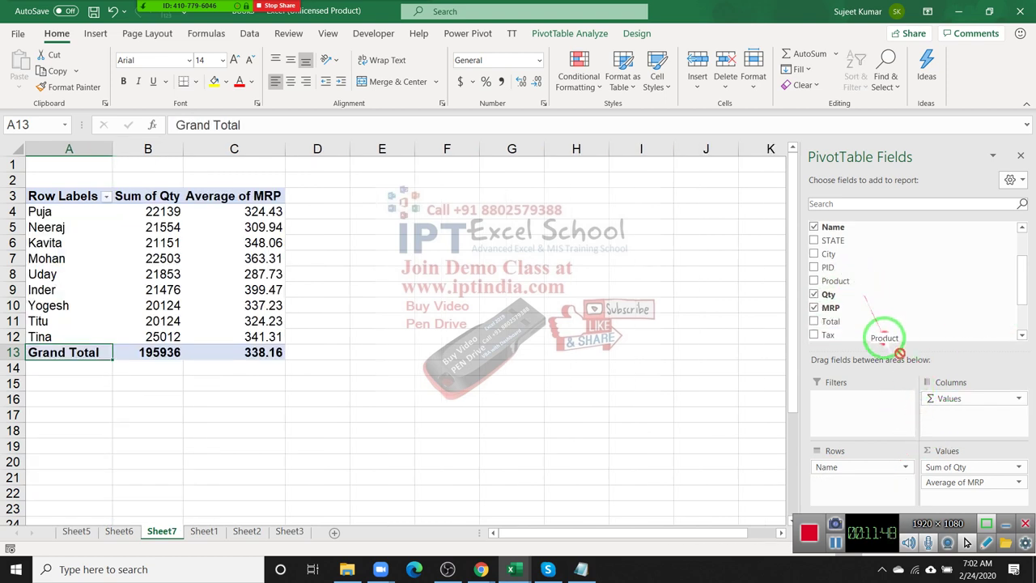
Move Product to Columns, drop Average of MRP, and add MRP as Sum of MRP
drag(861, 293, 867, 477)
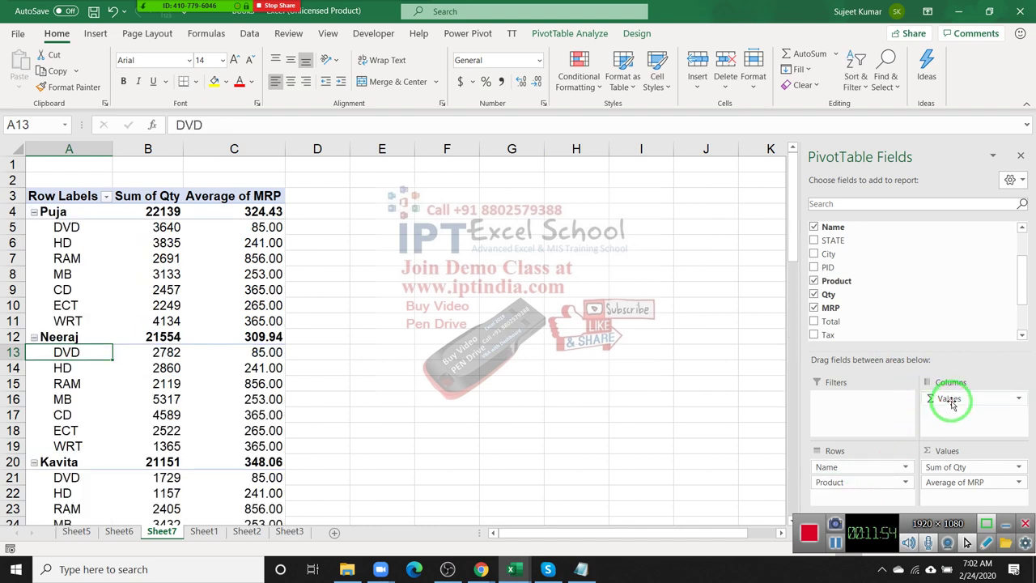
drag(958, 482, 943, 323)
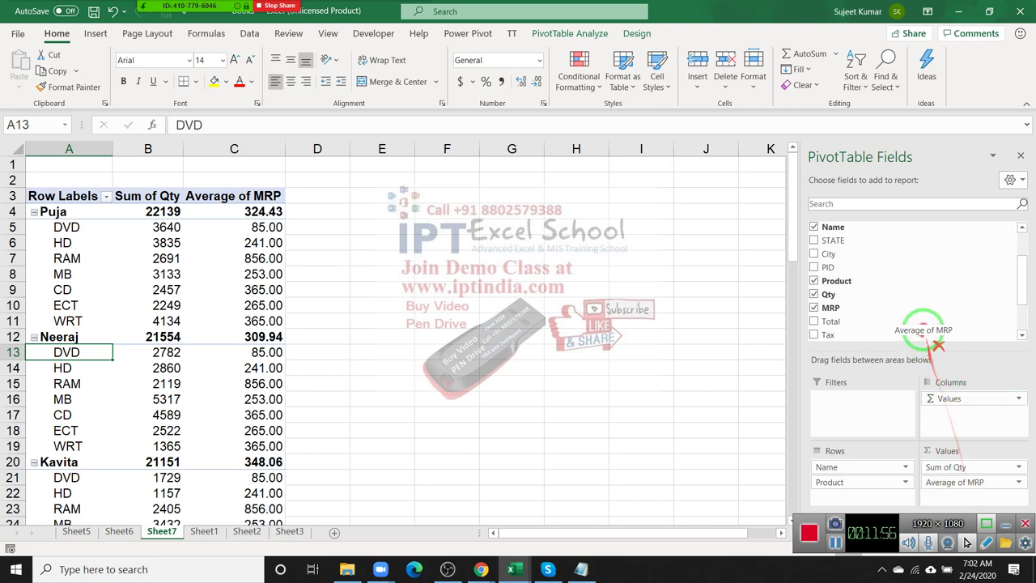
drag(859, 487, 965, 415)
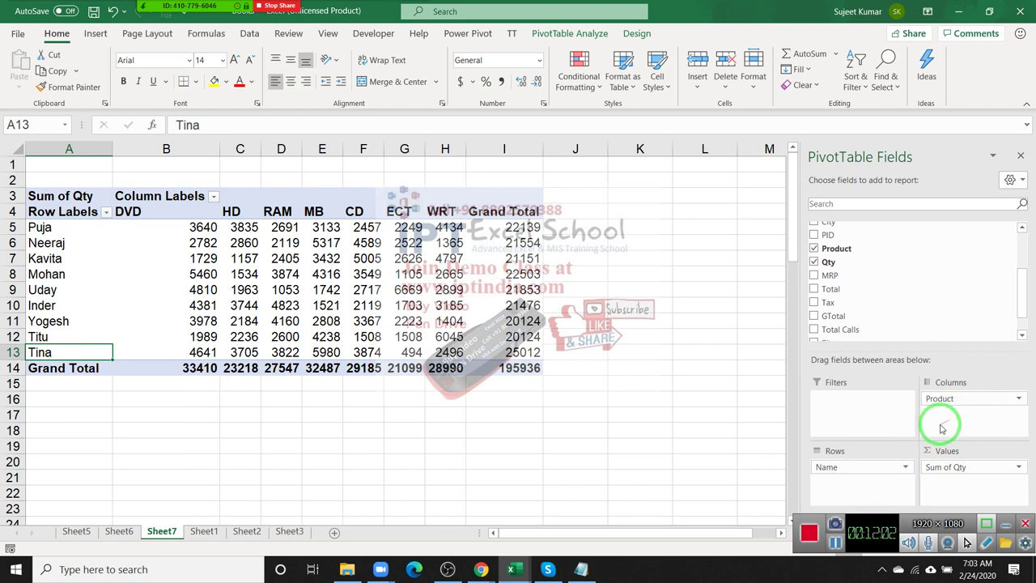
click(1020, 339)
drag(882, 266, 955, 481)
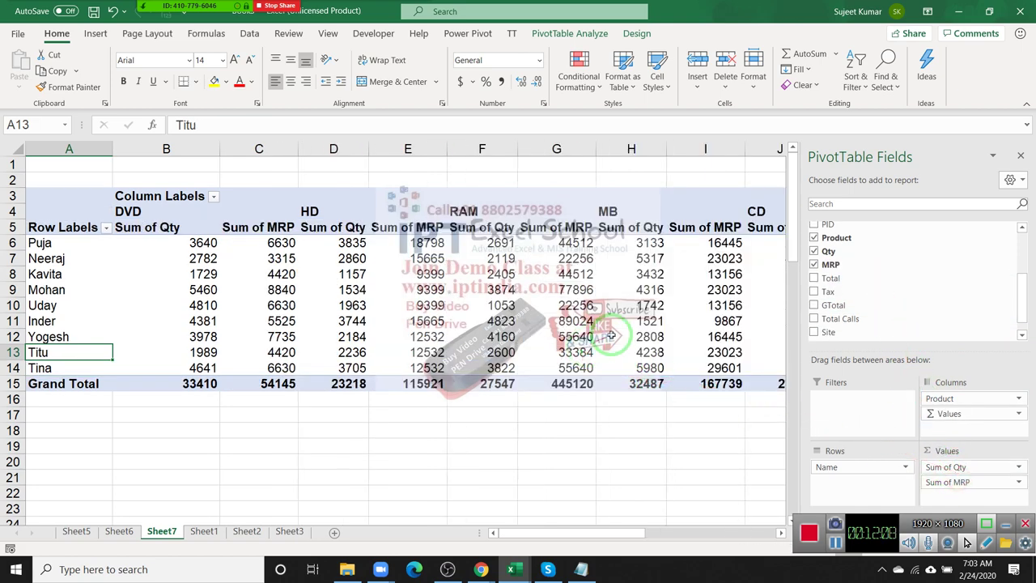
Right-align the value headers in row 5 and the product labels in row 4
drag(138, 212, 268, 211)
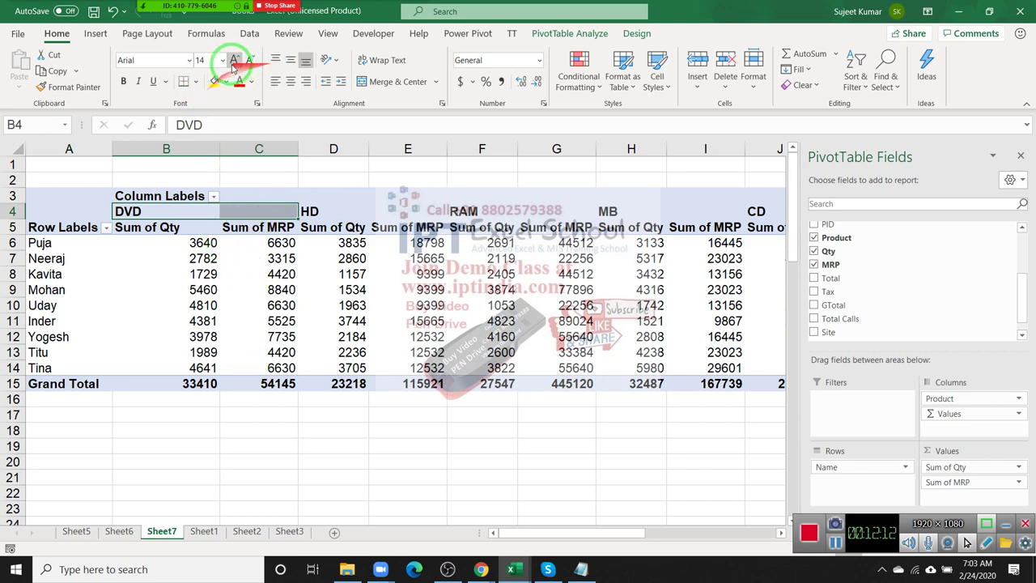
click(17, 149)
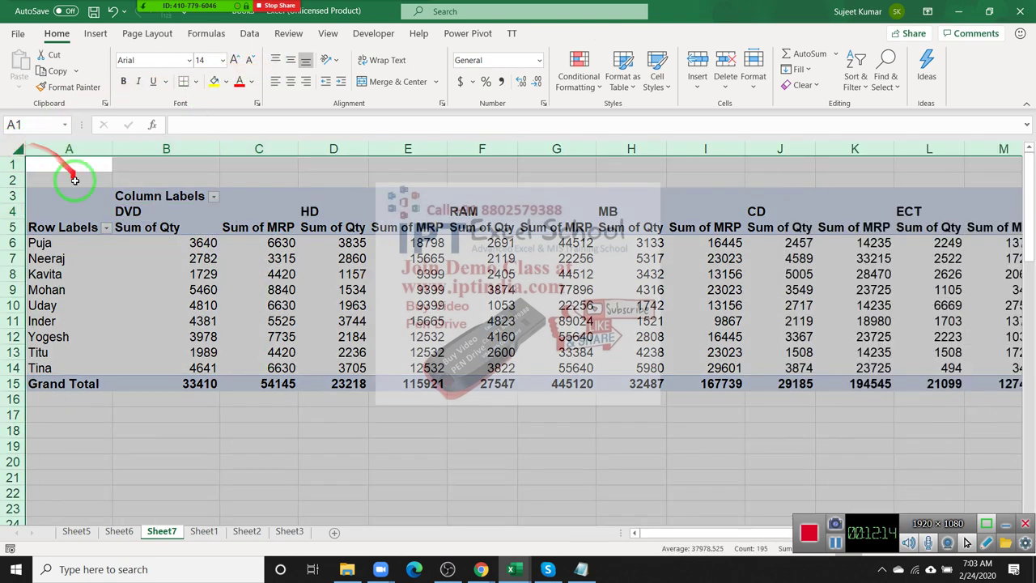
click(12, 229)
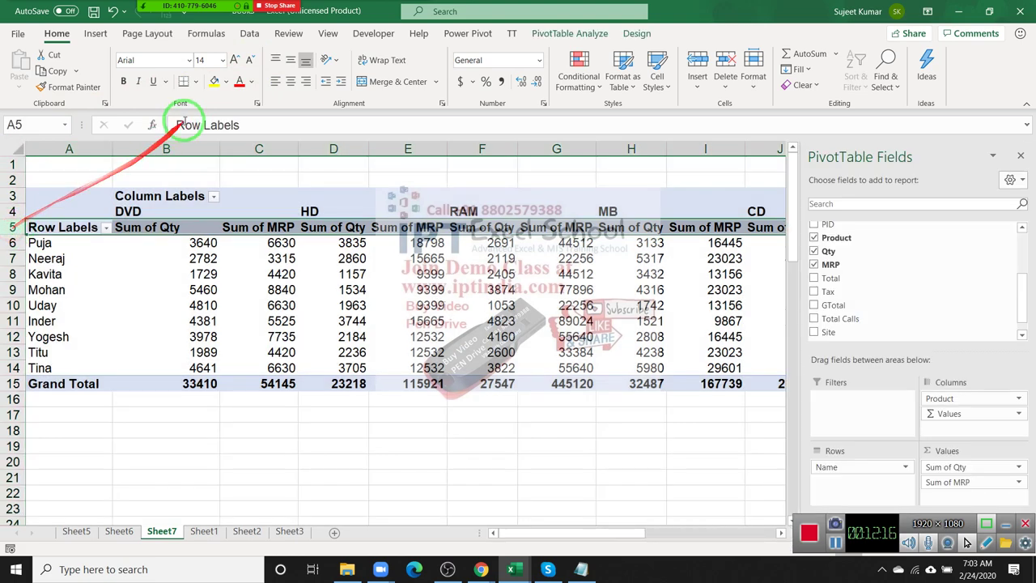
click(307, 83)
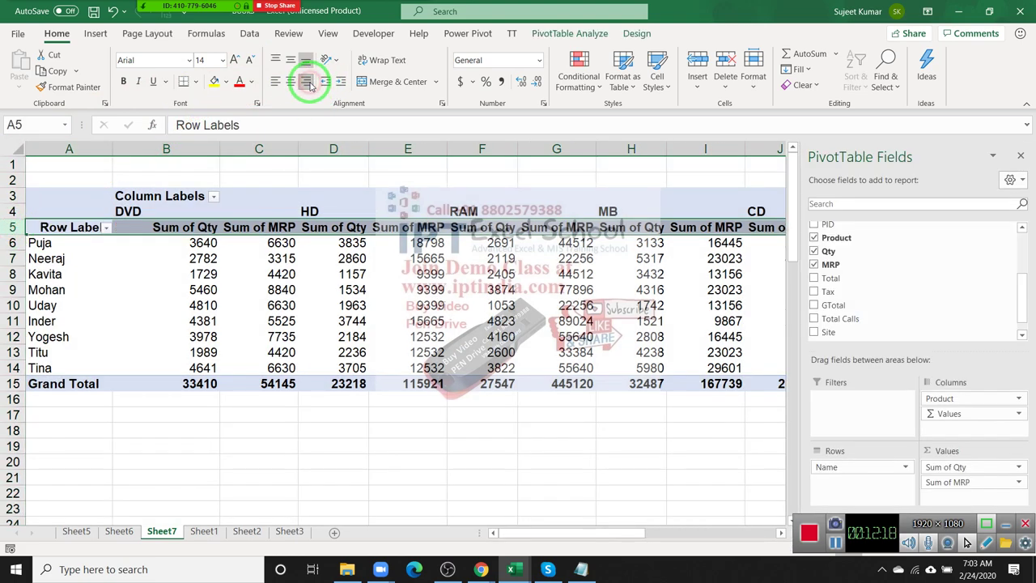
click(14, 211)
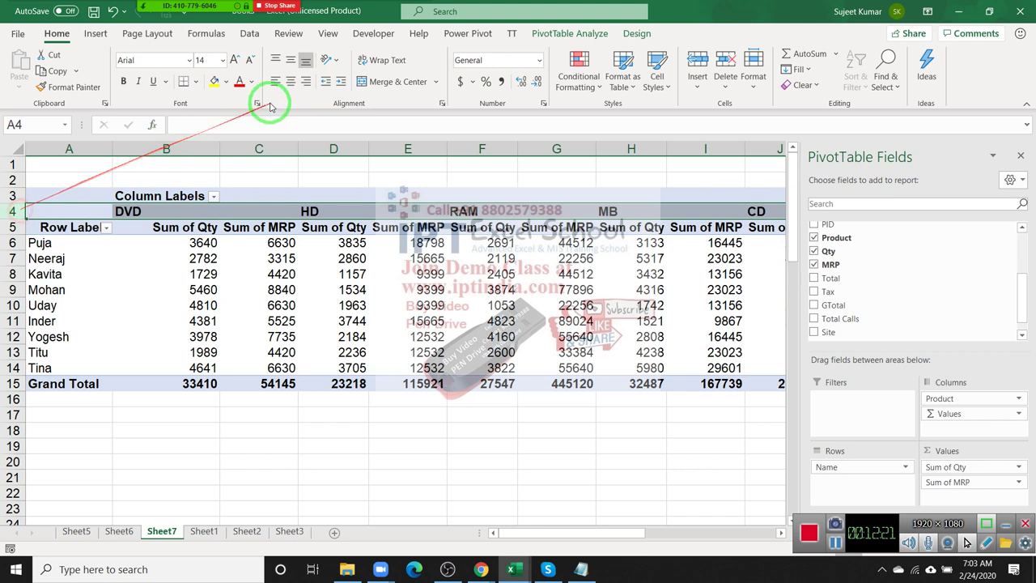
click(310, 84)
Select a value cell in the pivot and bring up the PivotTable Design options
click(267, 321)
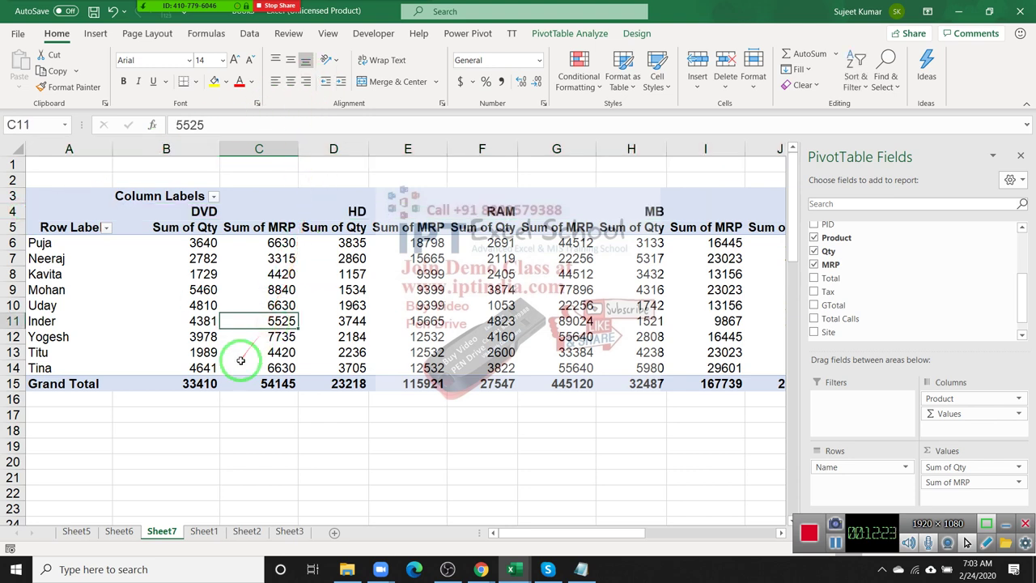
click(267, 262)
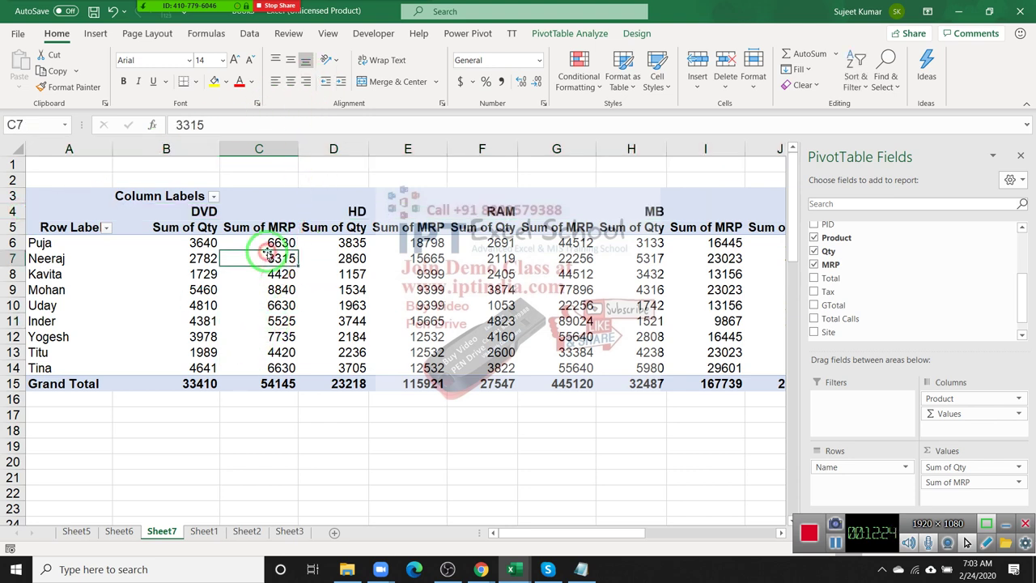
click(455, 36)
click(569, 35)
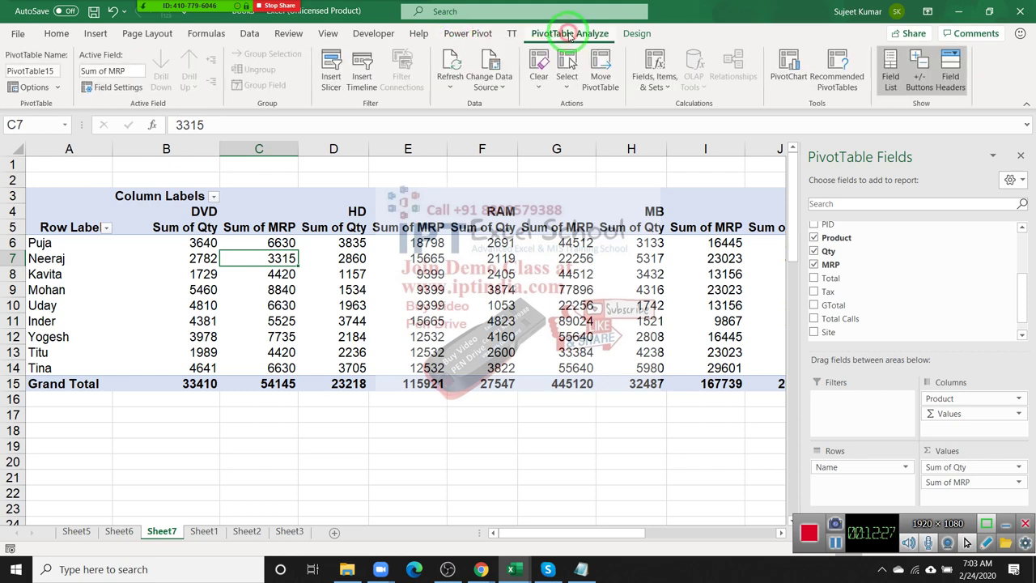
click(621, 36)
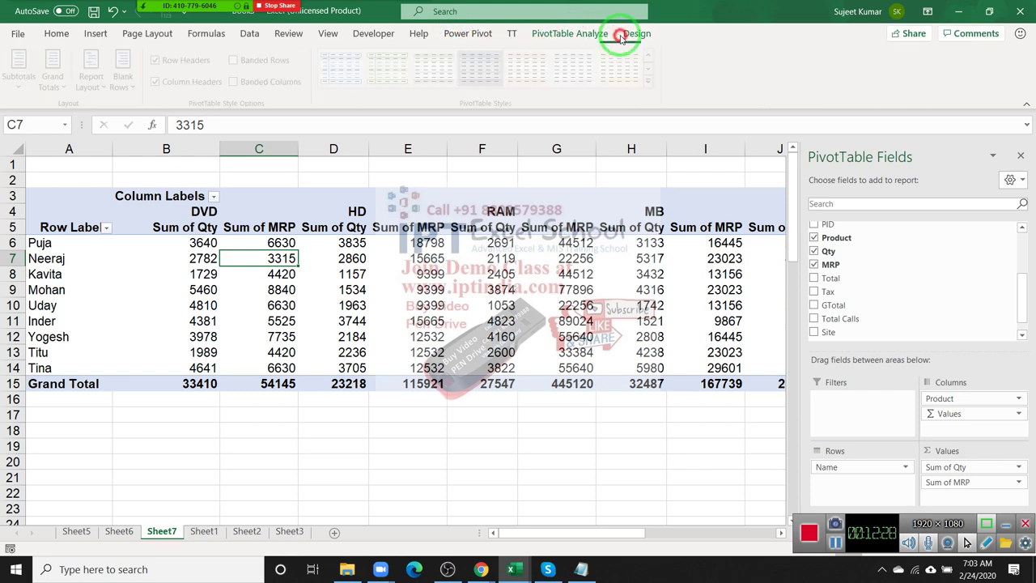
Apply a Light bordered PivotTable style to the pivot table
click(649, 78)
click(360, 88)
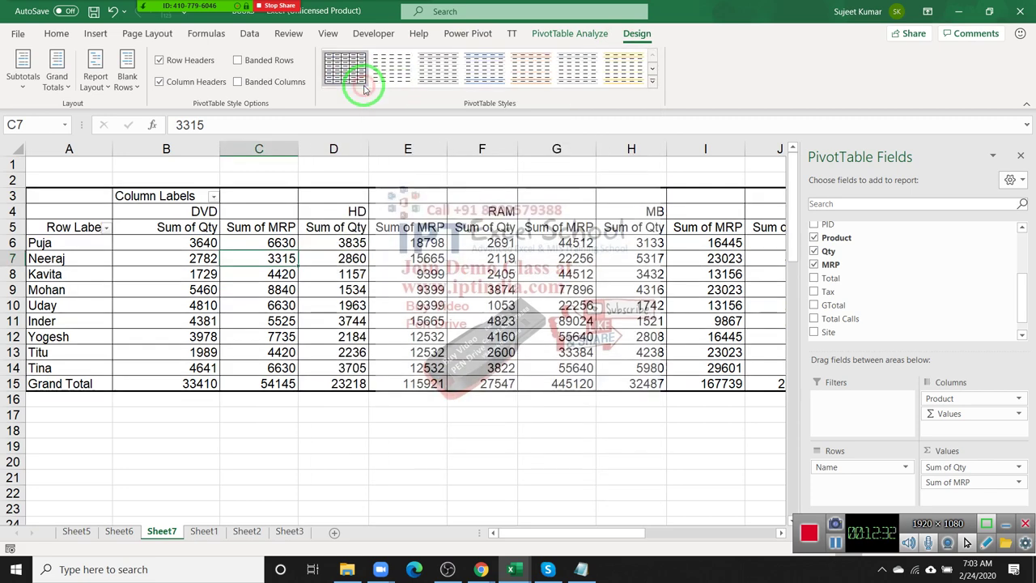
mouse_move(352, 275)
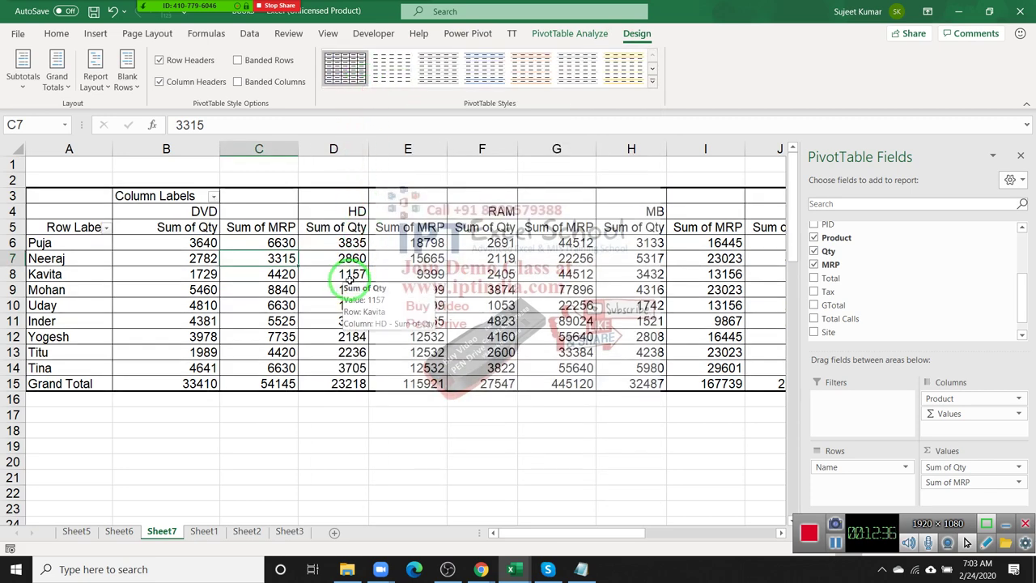
click(652, 81)
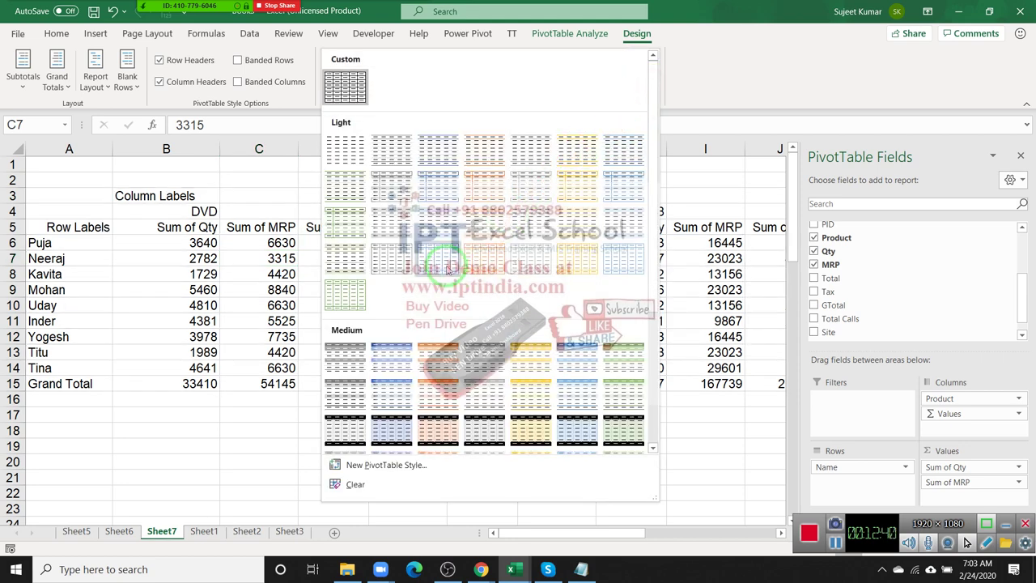
click(445, 269)
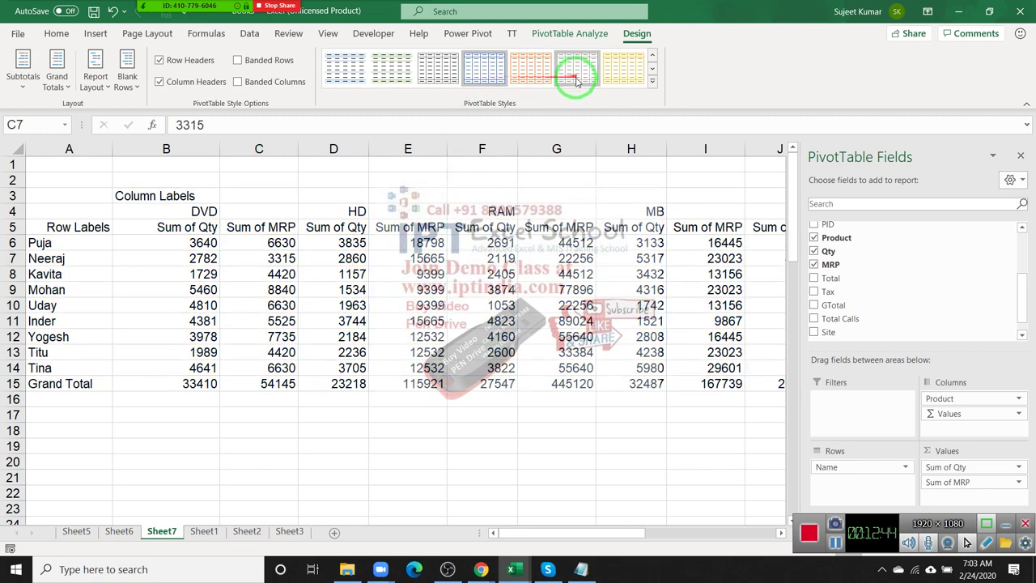
Move Product into the report filter and remove Sum of MRP from the values
drag(571, 83, 267, 283)
drag(571, 402, 670, 365)
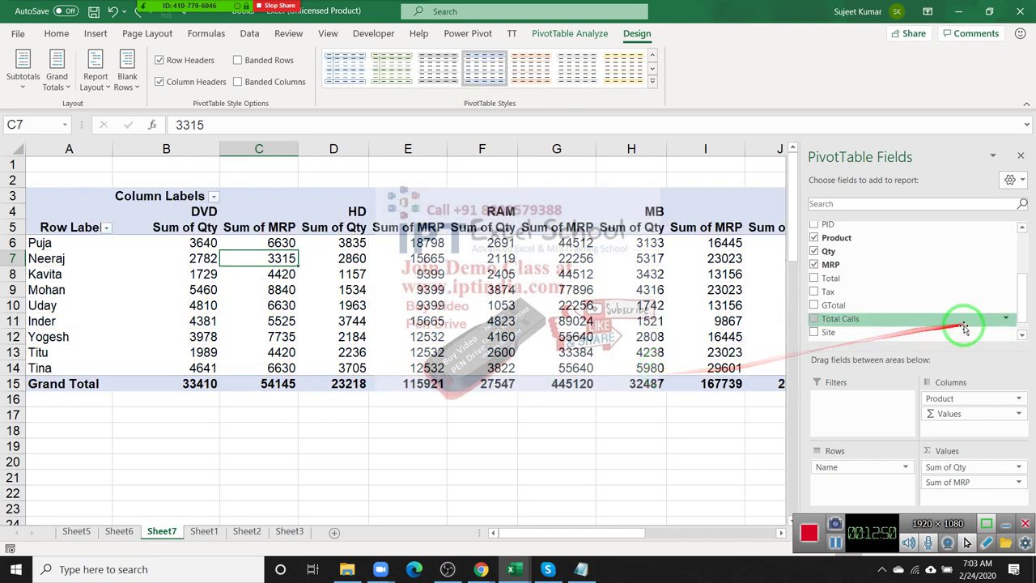
drag(965, 339, 968, 426)
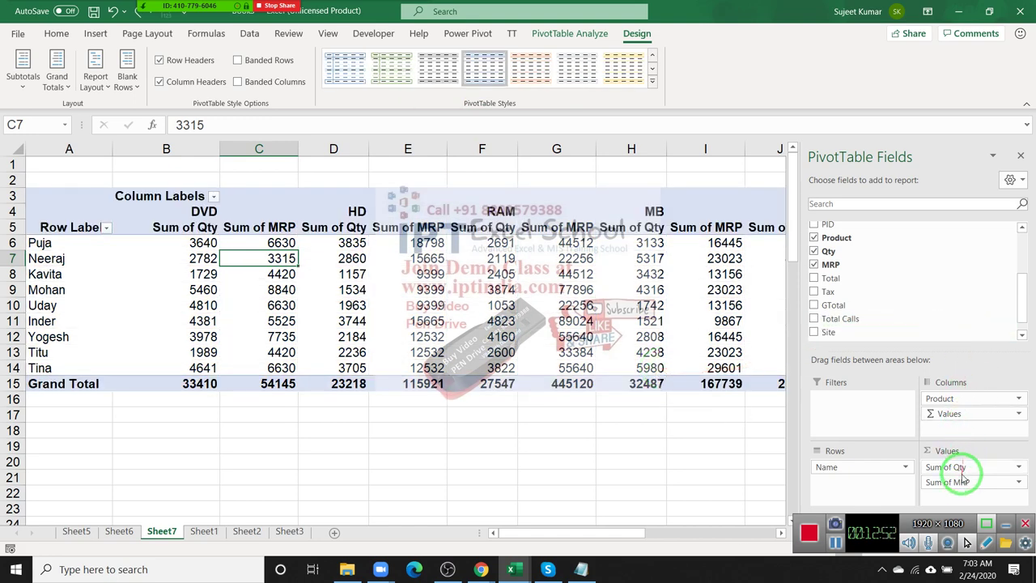
mouse_move(963, 479)
mouse_down()
mouse_move(960, 488)
mouse_move(923, 301)
mouse_move(958, 368)
mouse_move(850, 401)
mouse_up()
click(1023, 228)
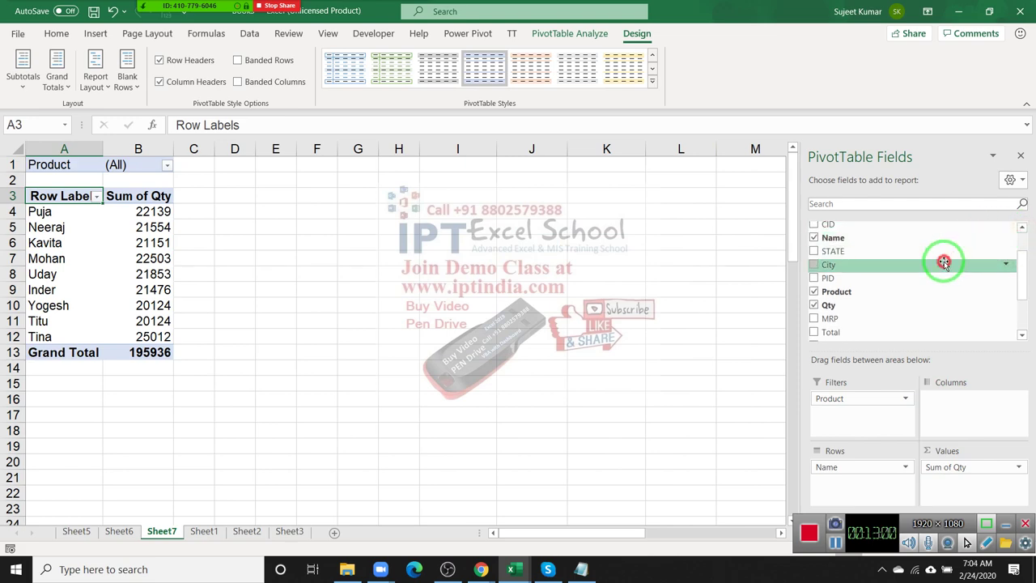
drag(947, 263, 972, 400)
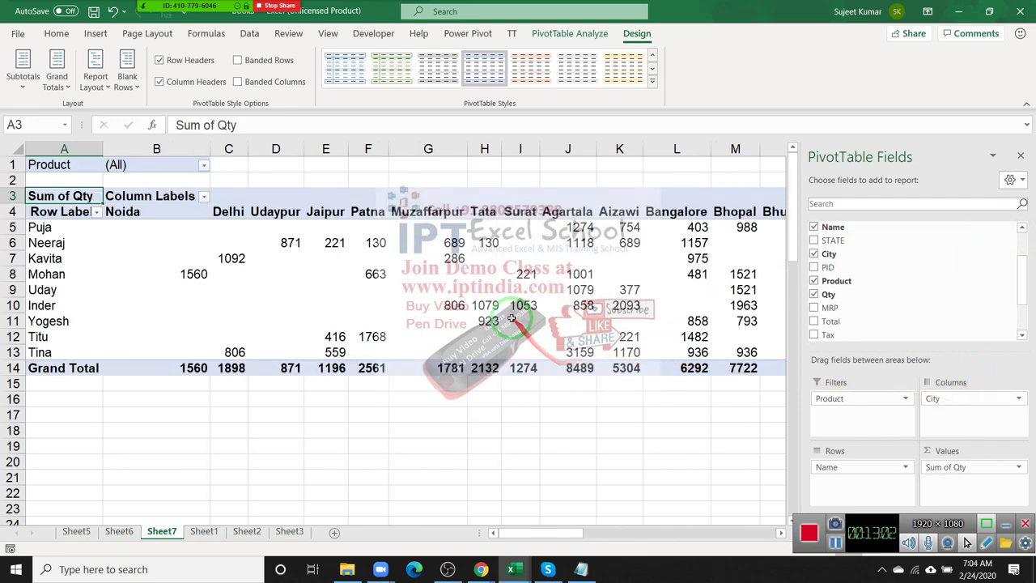
click(512, 320)
key(Right)
key(Right)
key(Right)
key(Right)
key(Right)
key(Right)
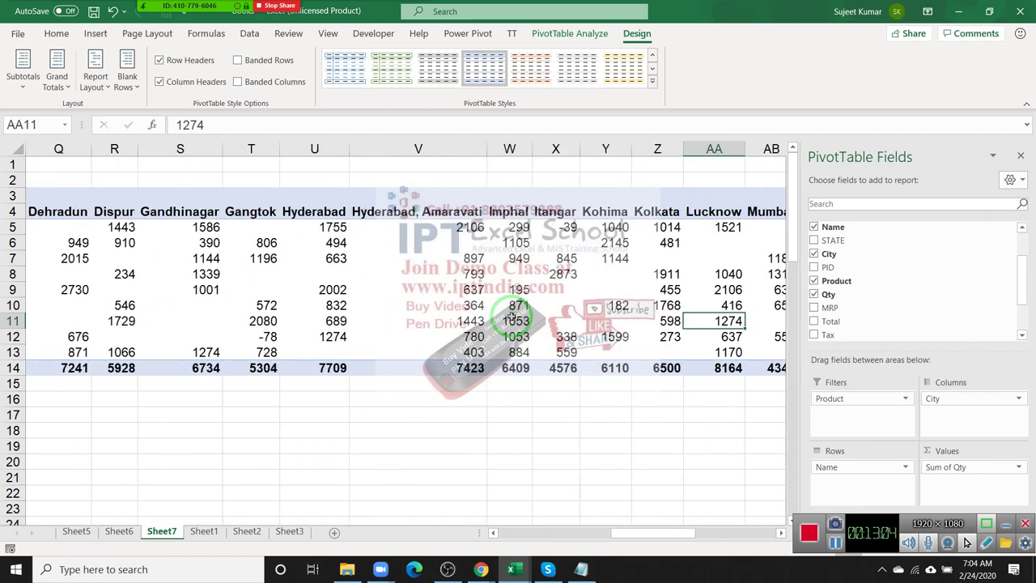
key(Right)
key(Right)
key(Right)
key(Right)
key(Right)
key(Right)
key(Right)
key(Right)
key(Right)
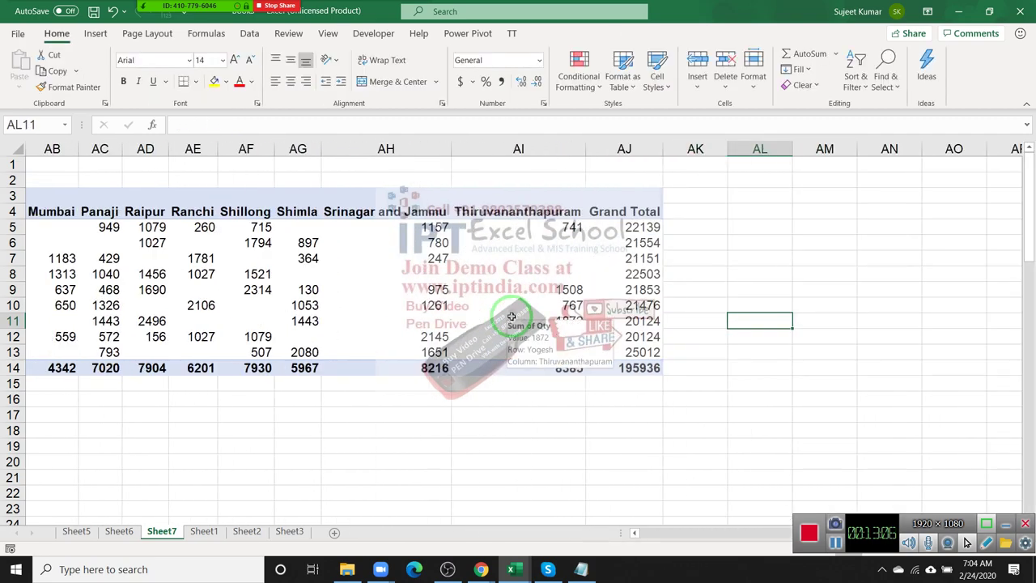
key(Left)
key(Left)
key(Left)
key(Left)
key(Left)
key(Left)
key(Left)
key(Left)
key(Left)
key(Left)
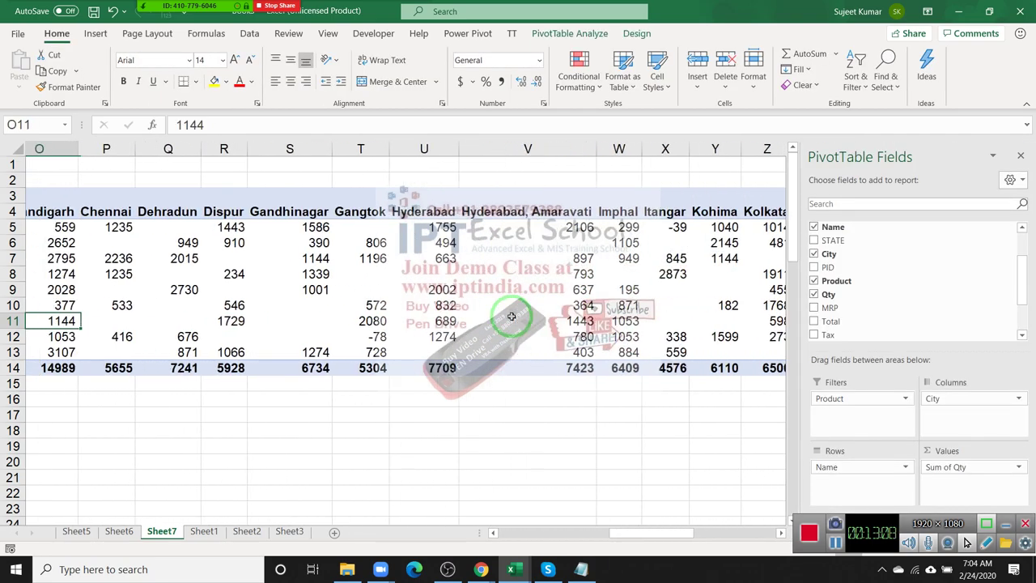
key(Left)
key(Left)
key(Left)
key(Left)
key(Left)
key(Left)
key(Left)
key(Left)
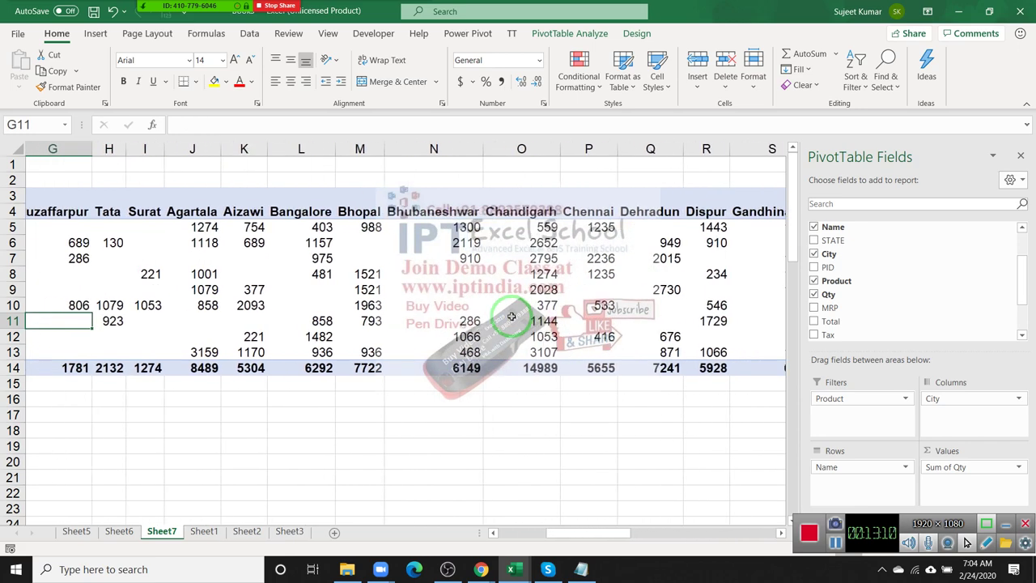
key(Left)
key(Left)
key(Left)
key(Left)
key(Left)
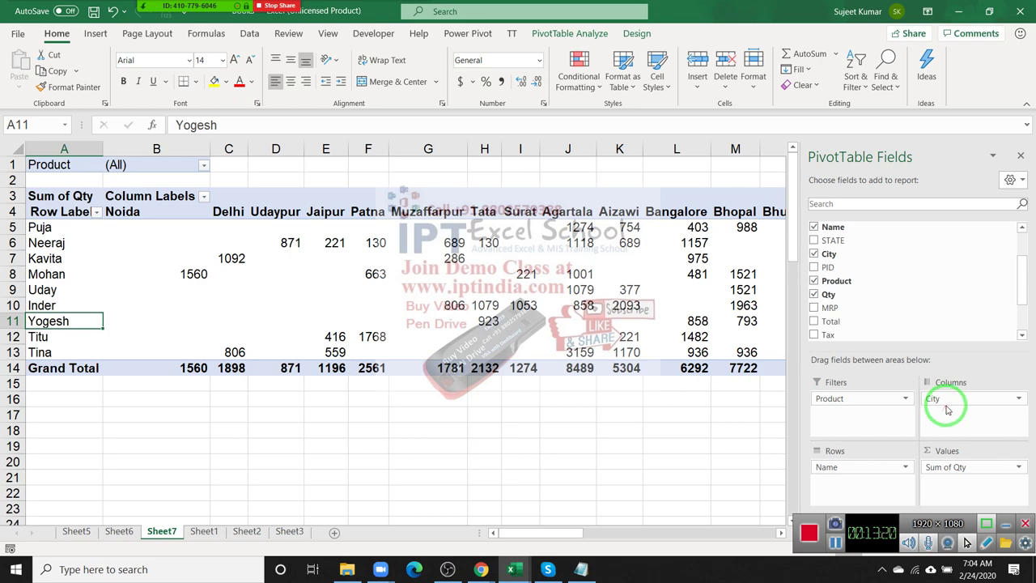
Remove City from the columns and nest Product under Name in the rows
drag(947, 406, 935, 311)
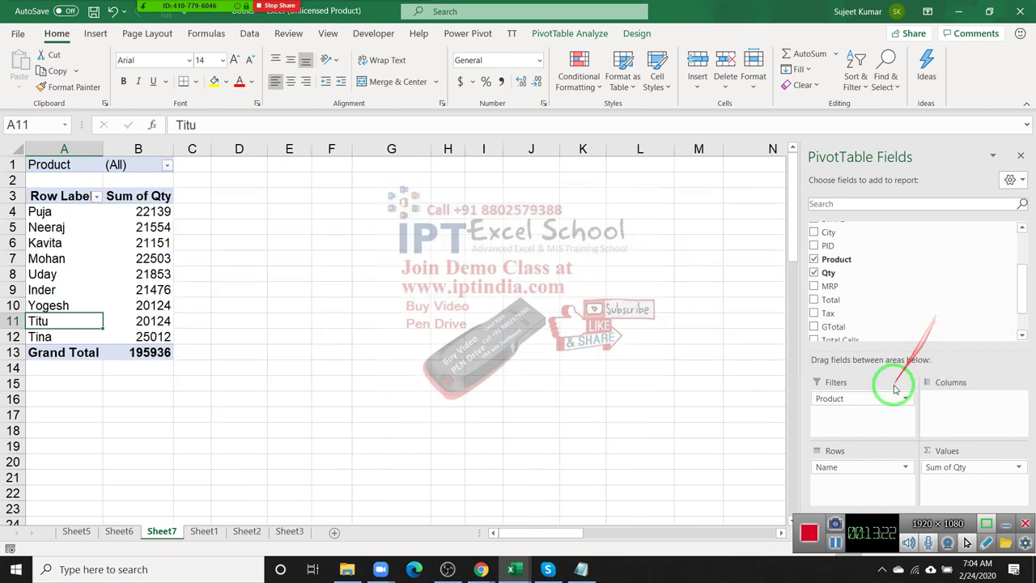
drag(885, 399, 852, 490)
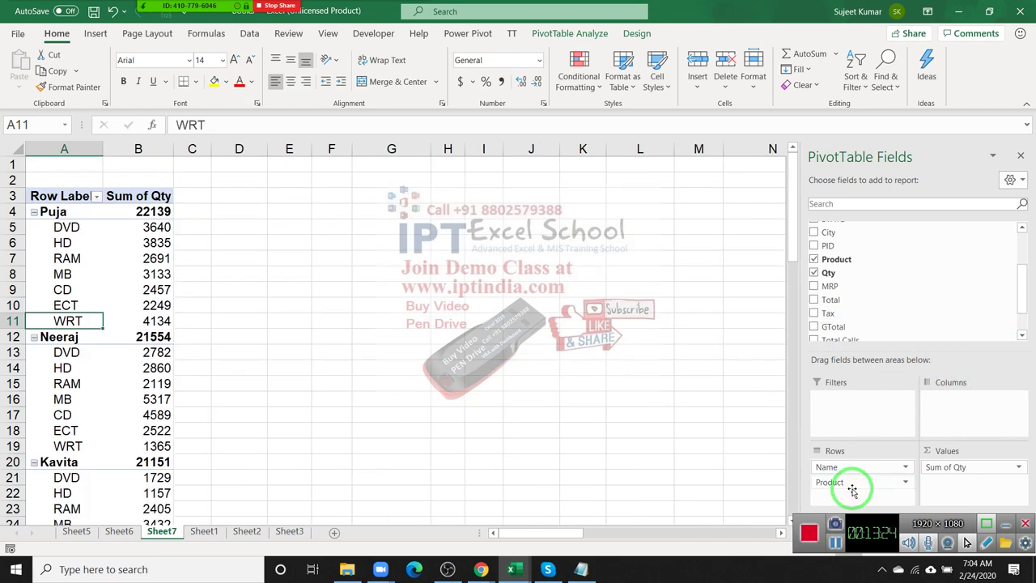
click(48, 226)
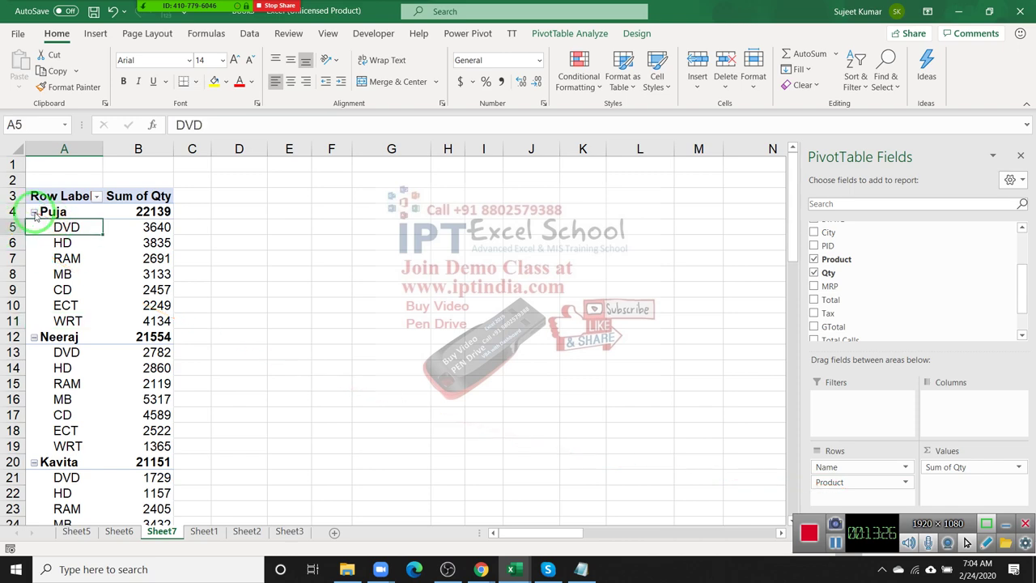
click(35, 213)
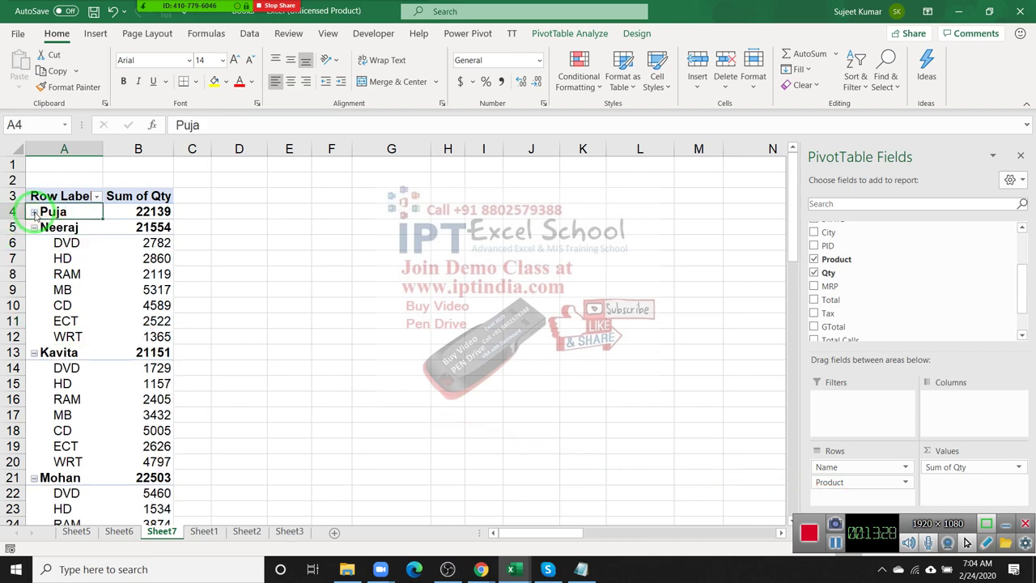
click(34, 212)
click(34, 212)
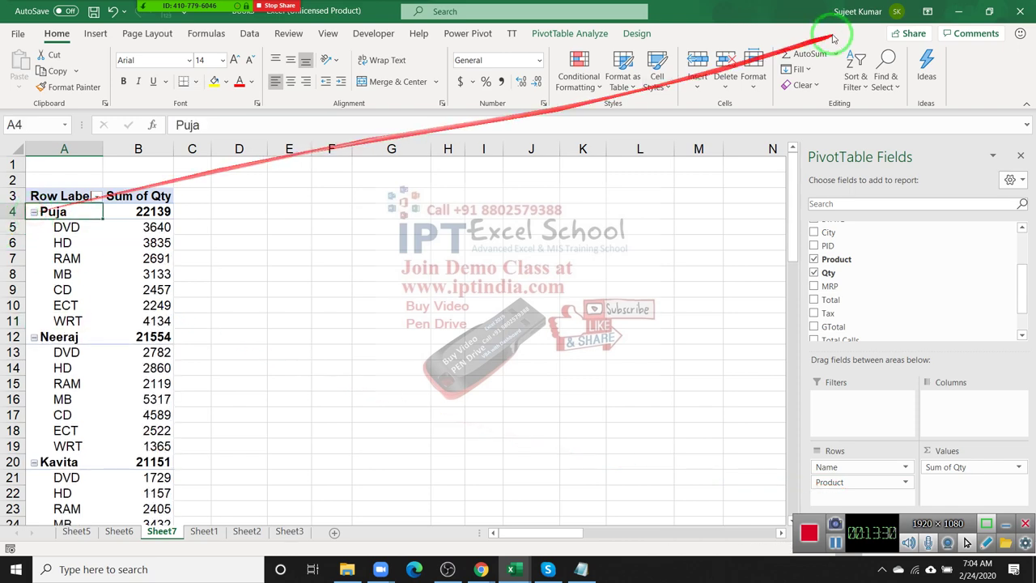
Collapse and re-expand all name groups so every name shows its products
click(595, 37)
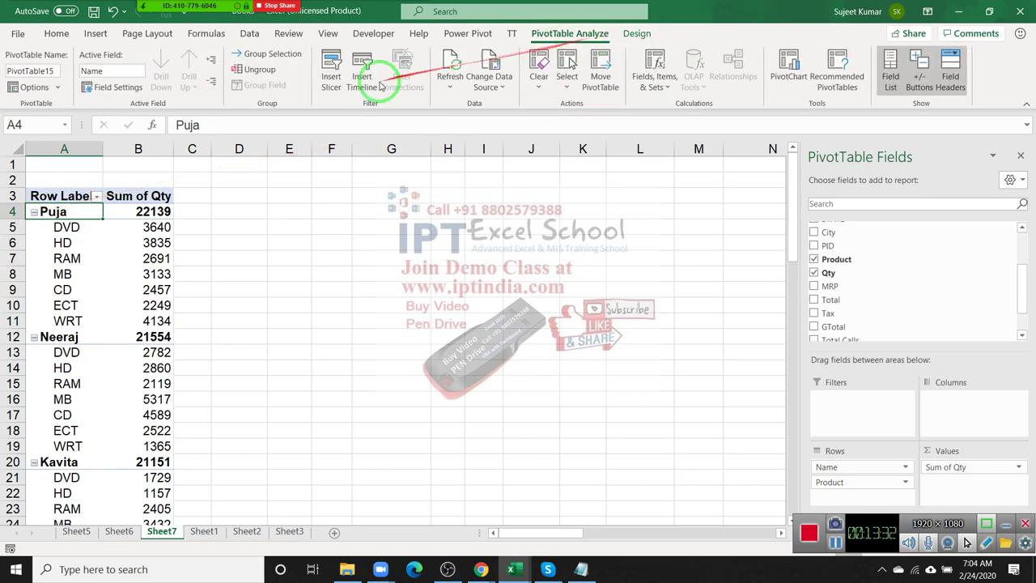
click(211, 82)
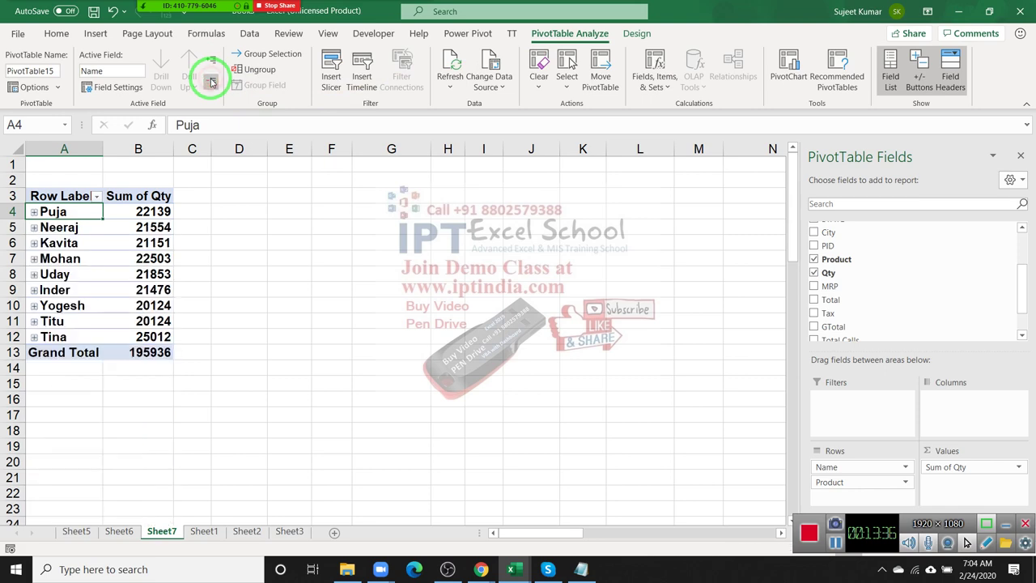
click(211, 62)
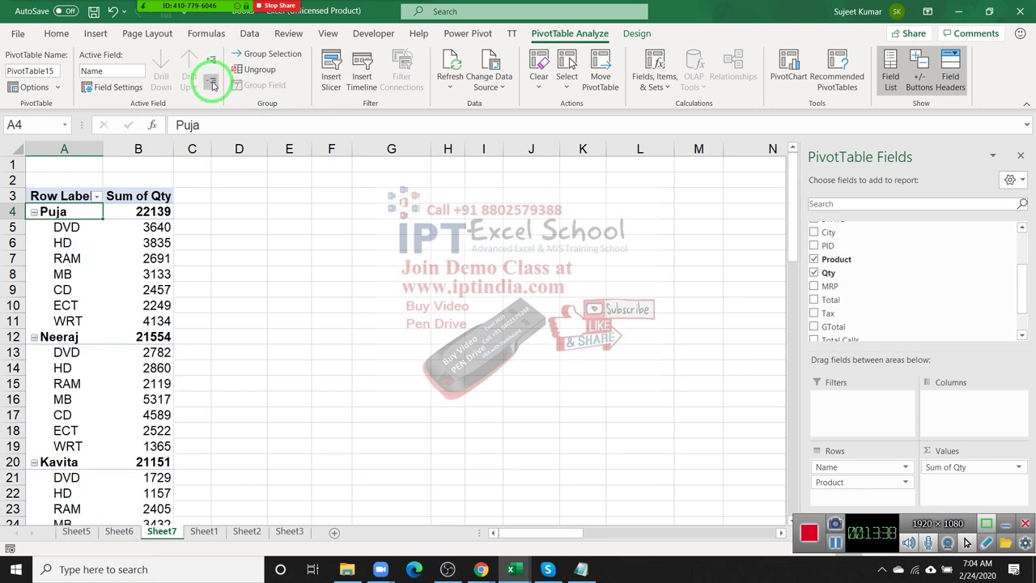
click(212, 84)
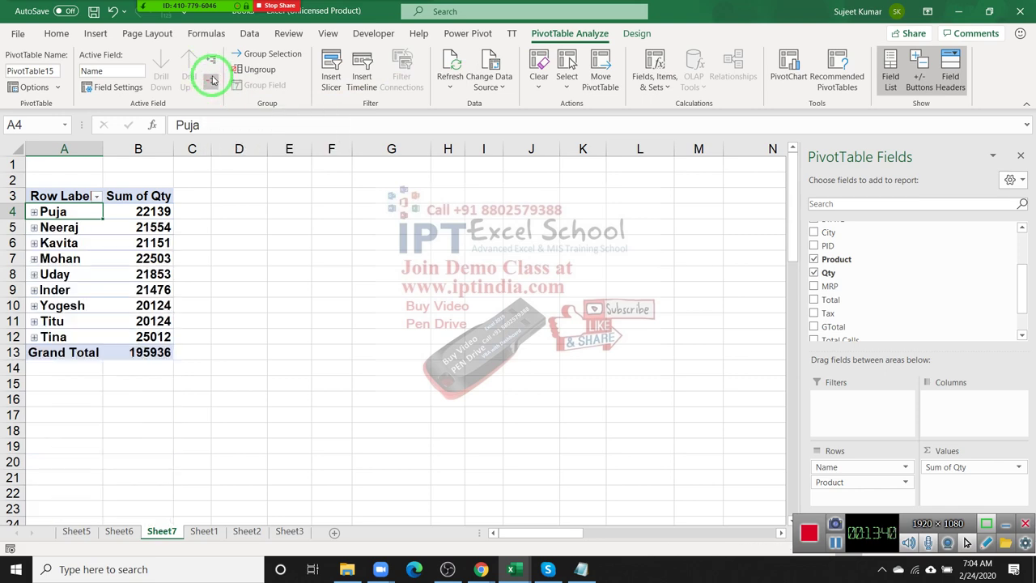
click(213, 63)
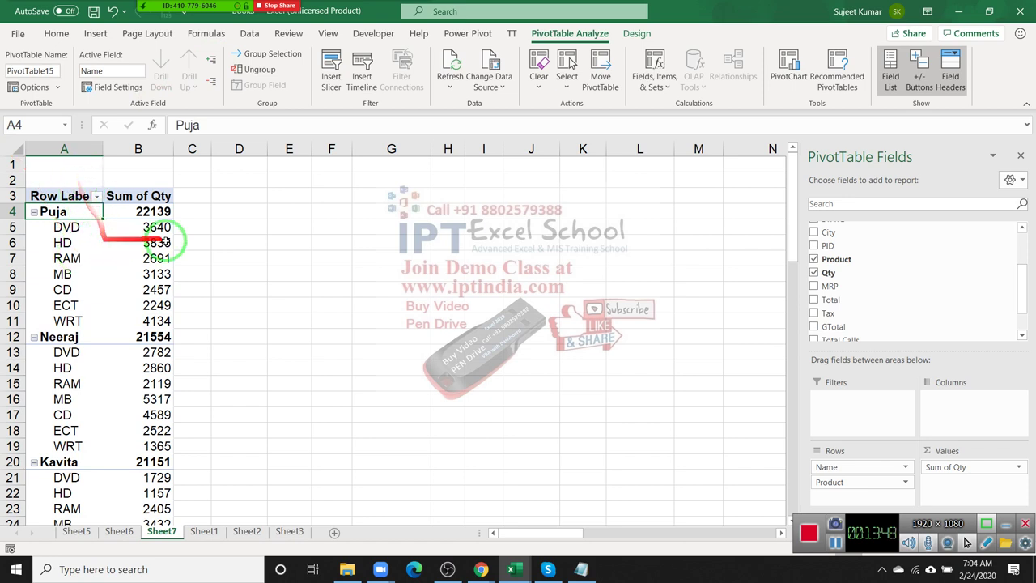
mouse_move(188, 8)
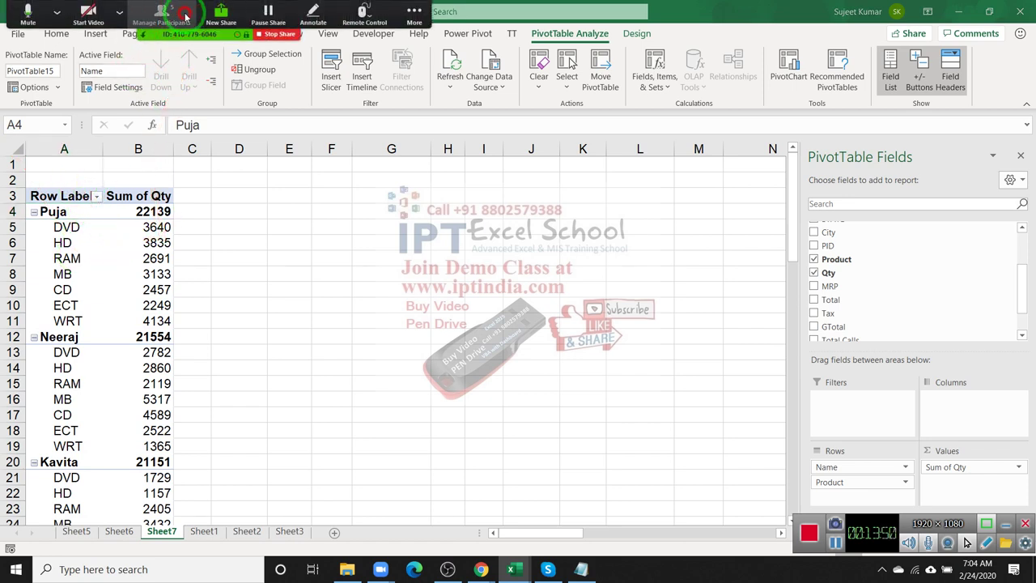
click(198, 19)
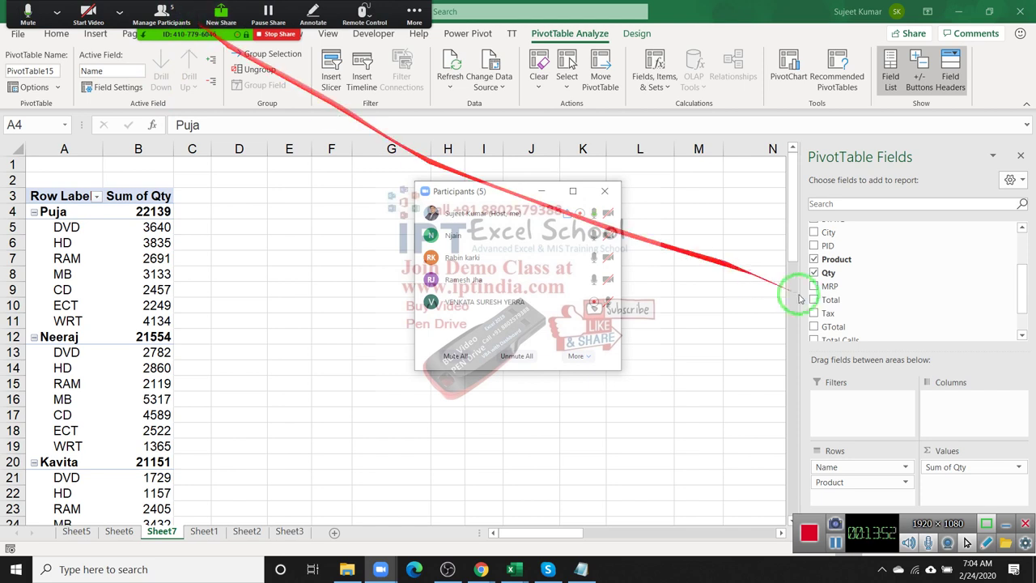
click(617, 194)
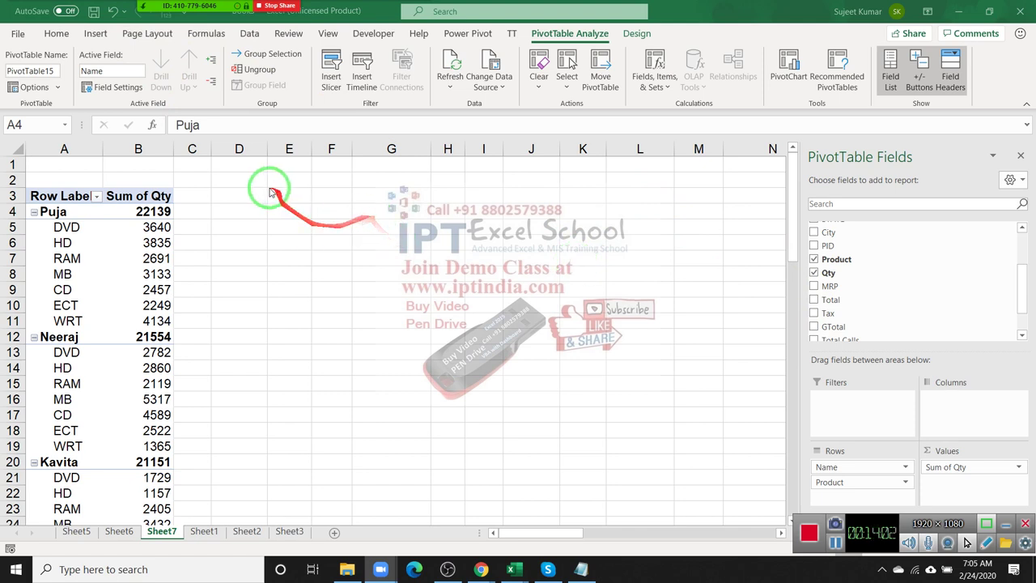
click(68, 147)
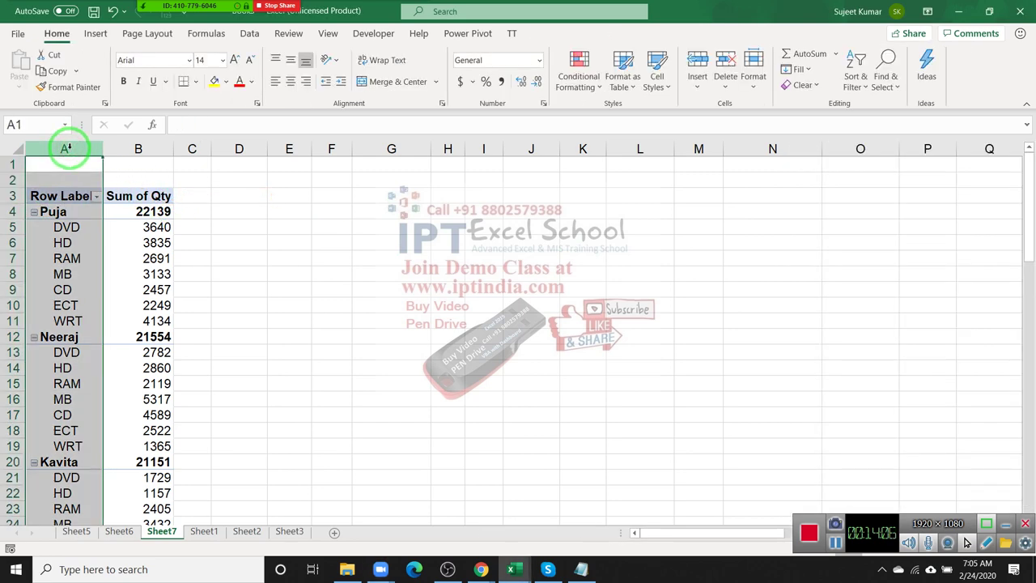
key(ctrl+c)
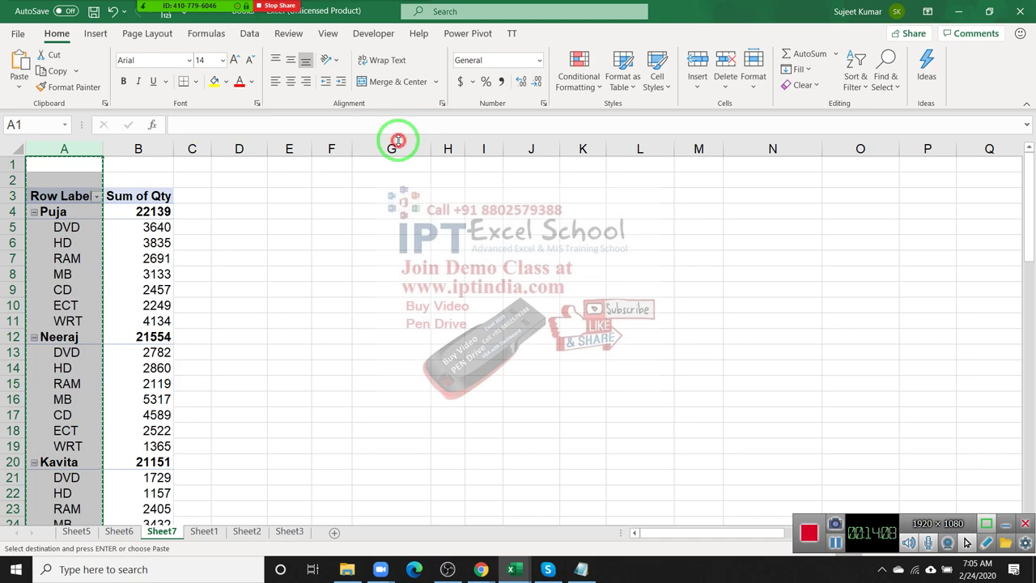
click(398, 142)
right_click(399, 143)
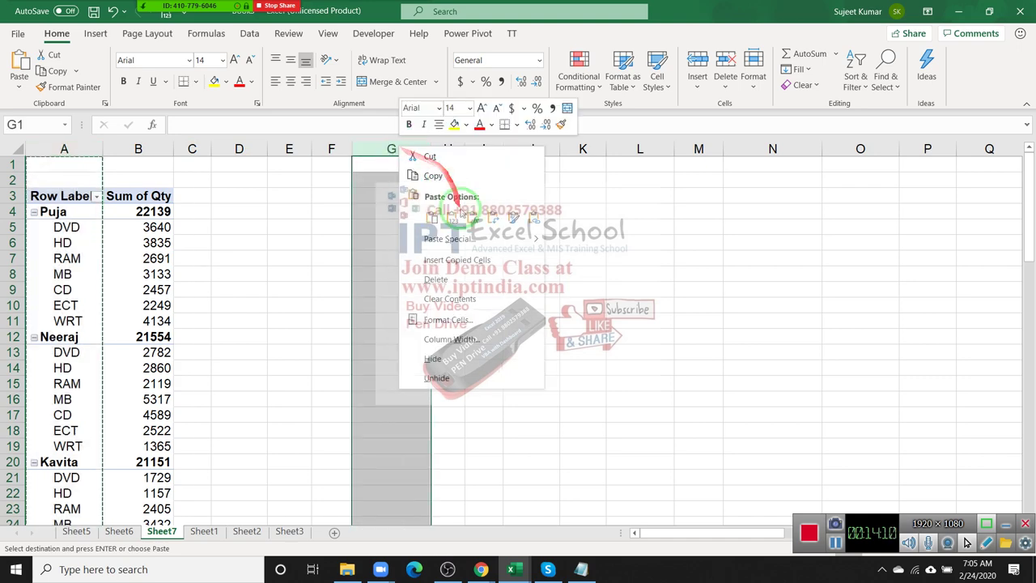
click(454, 239)
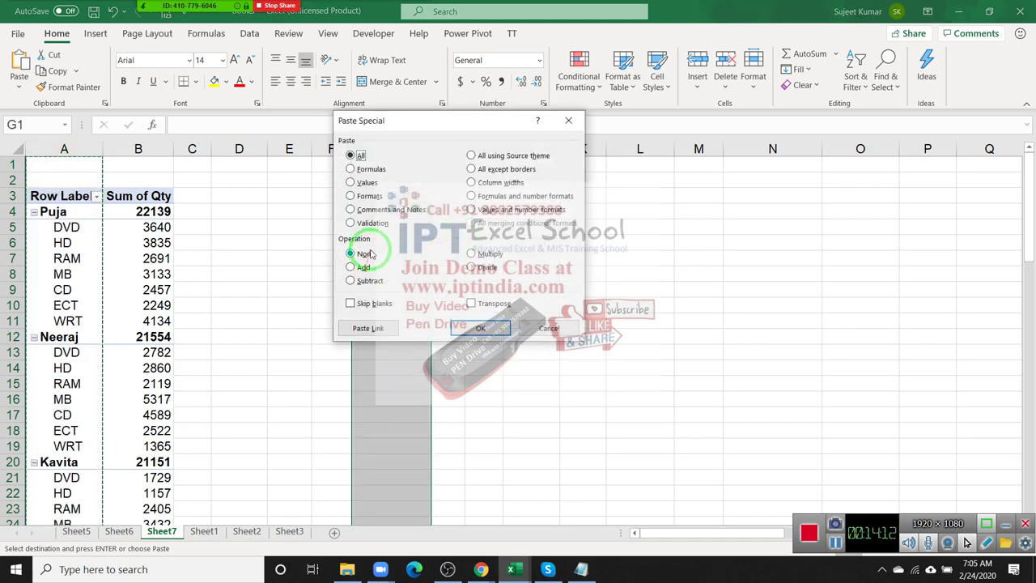
click(480, 328)
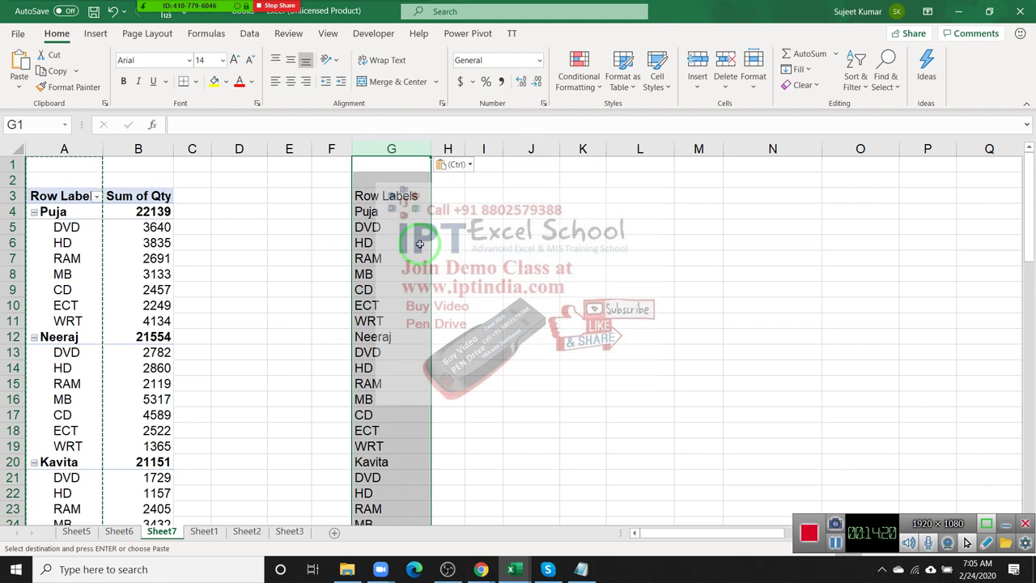
key(Delete)
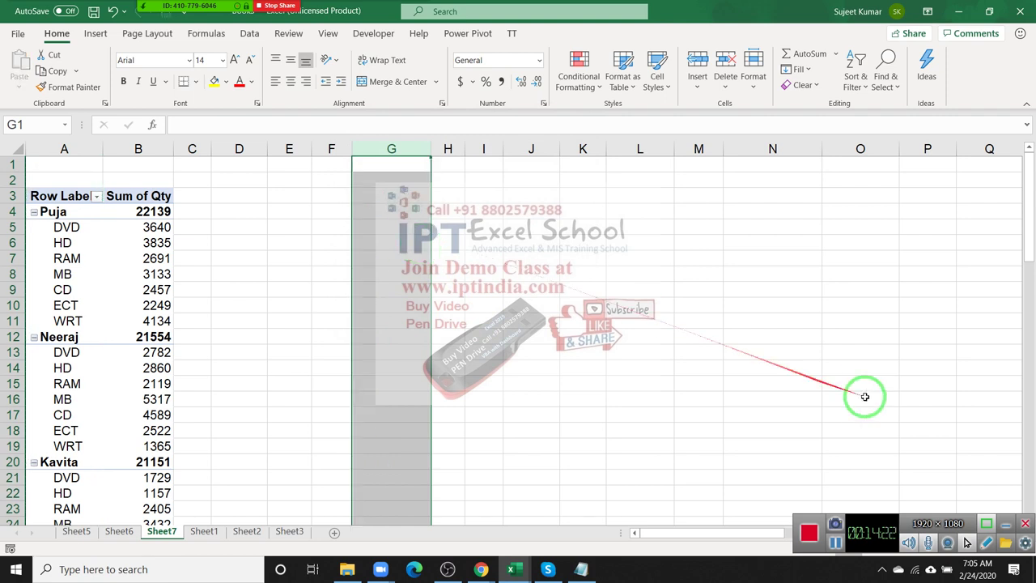
drag(69, 305, 93, 318)
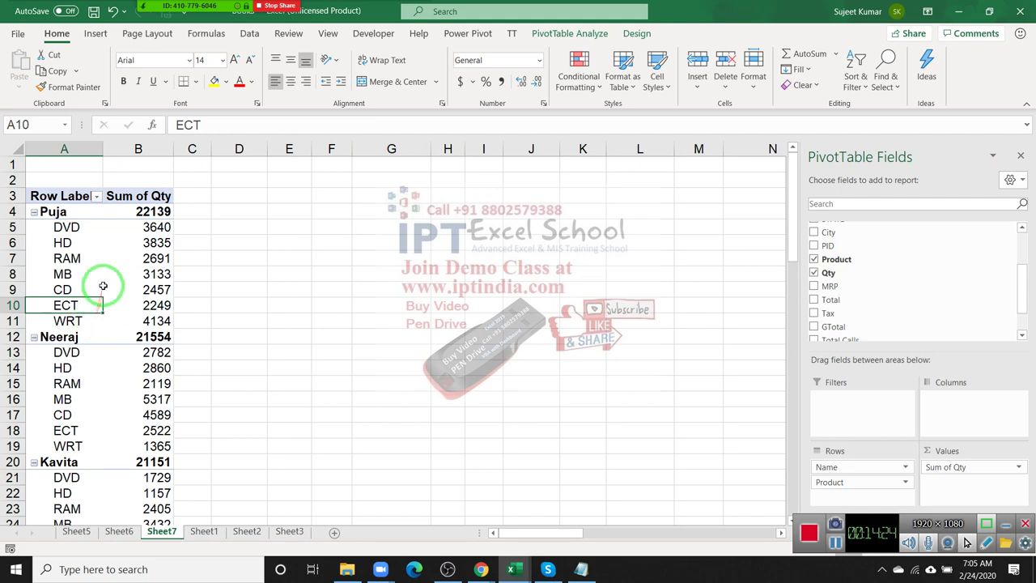
Switch the pivot table's report layout to Tabular Form
click(645, 40)
click(95, 71)
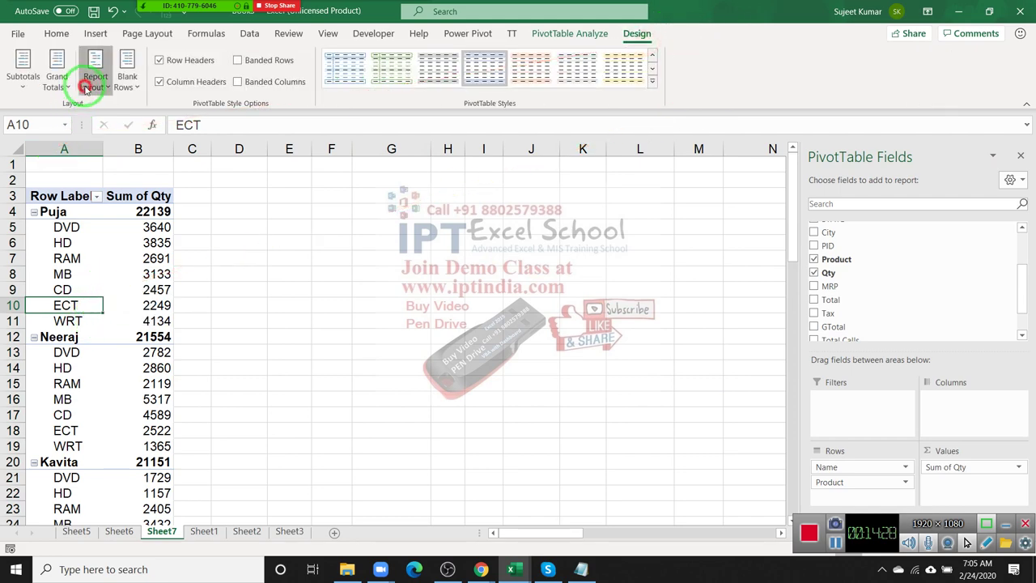
click(168, 177)
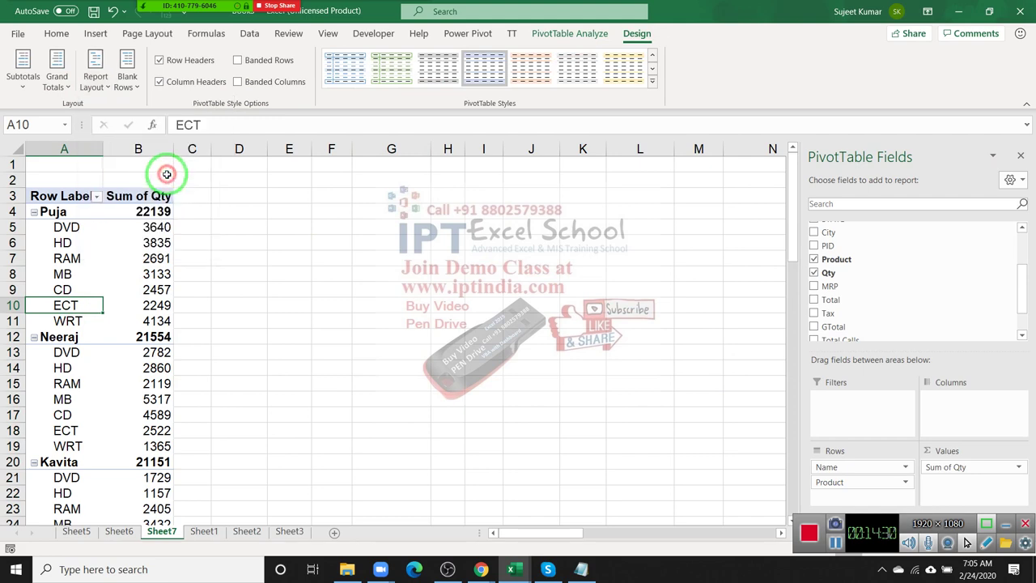
Turn on Classic PivotTable layout in the PivotTable Options Display settings
right_click(164, 232)
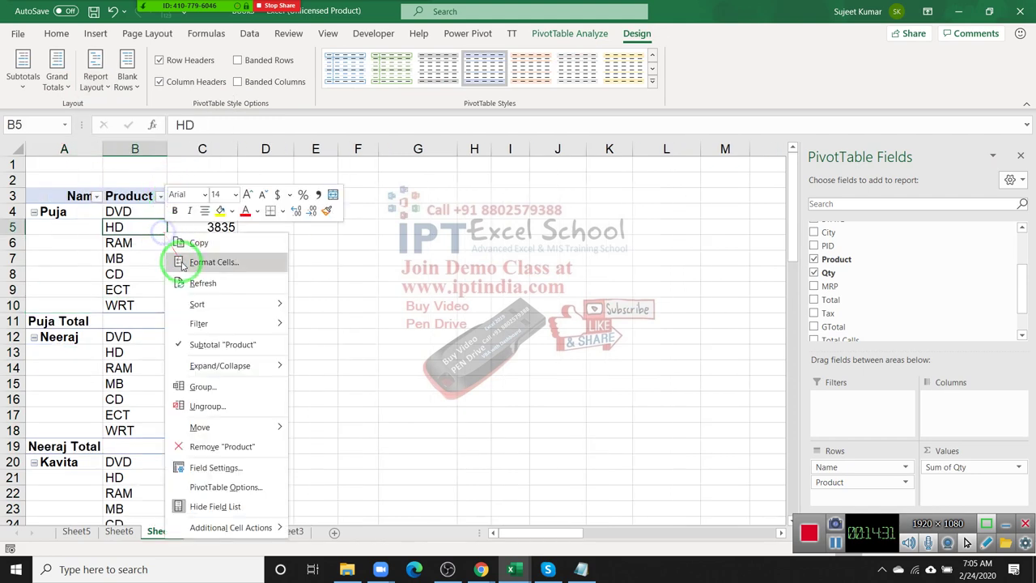
click(263, 488)
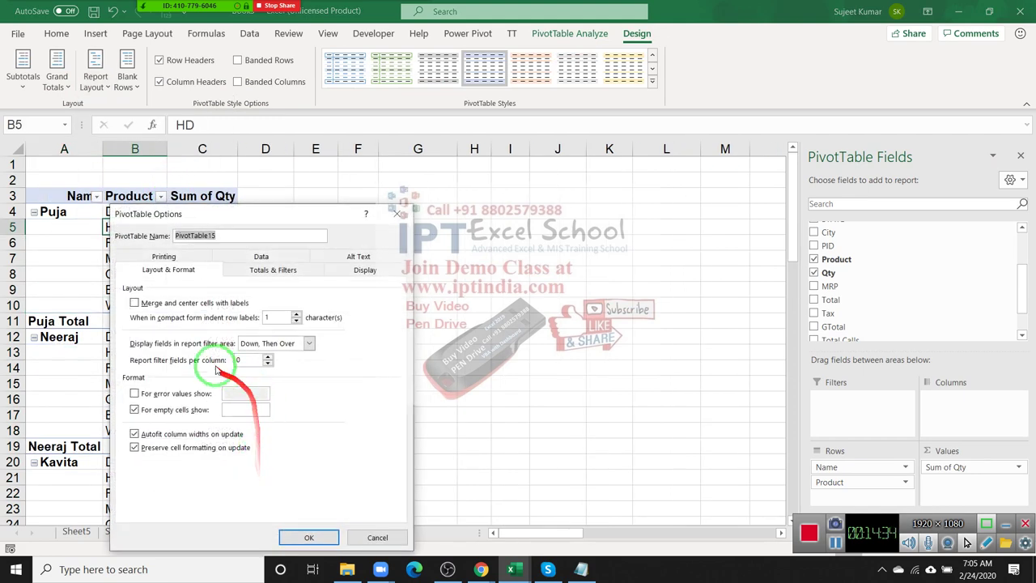
click(344, 269)
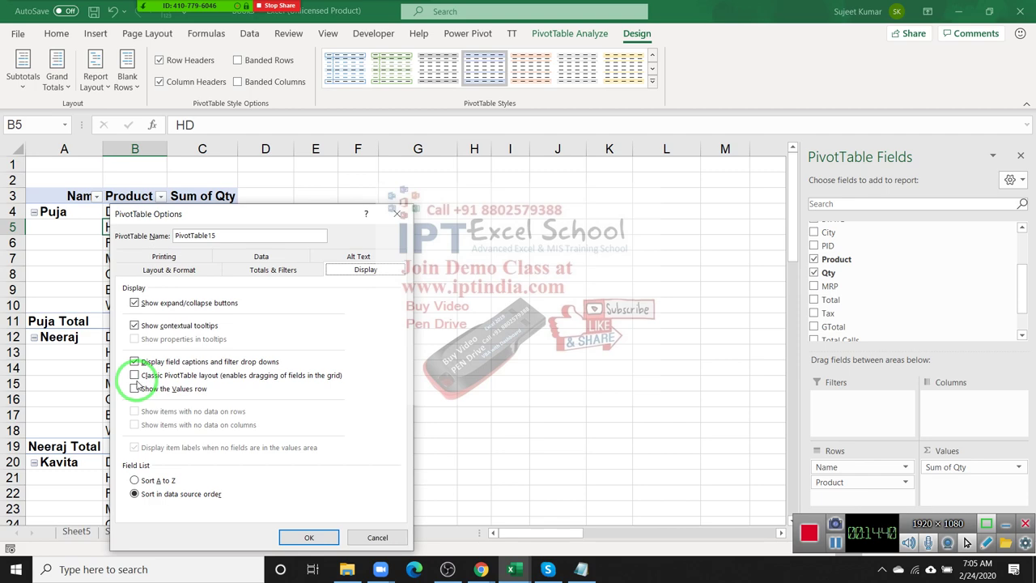
click(134, 377)
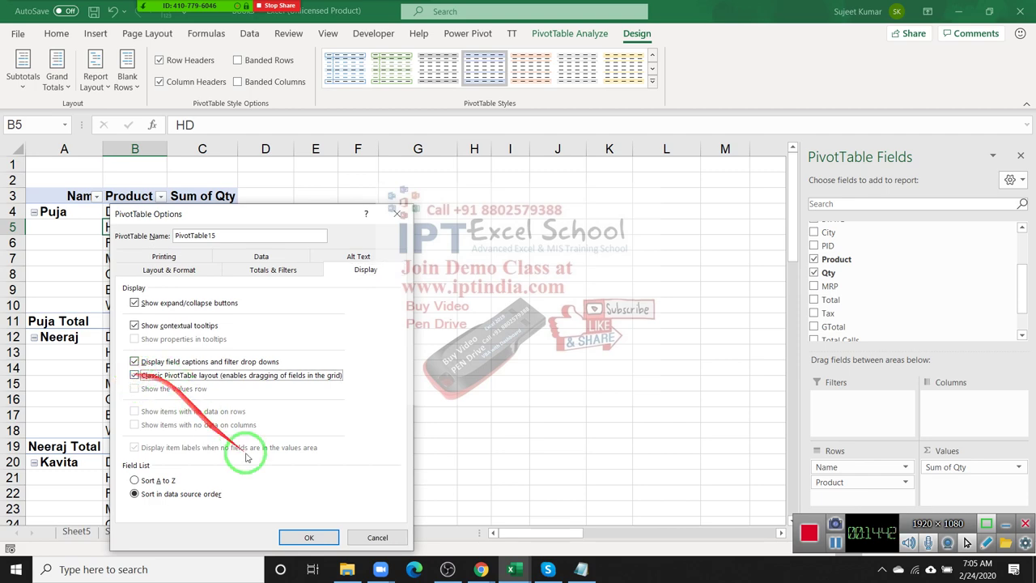
click(306, 537)
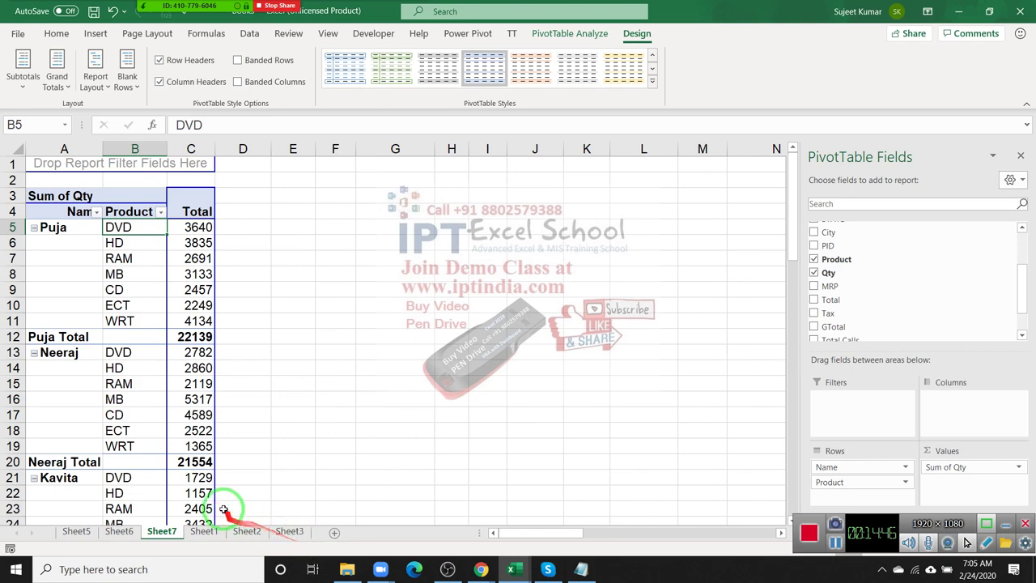
Paste the pivot's Name column into G1 as values, then undo that single-column paste
click(136, 414)
scroll(150, 443, down, 4)
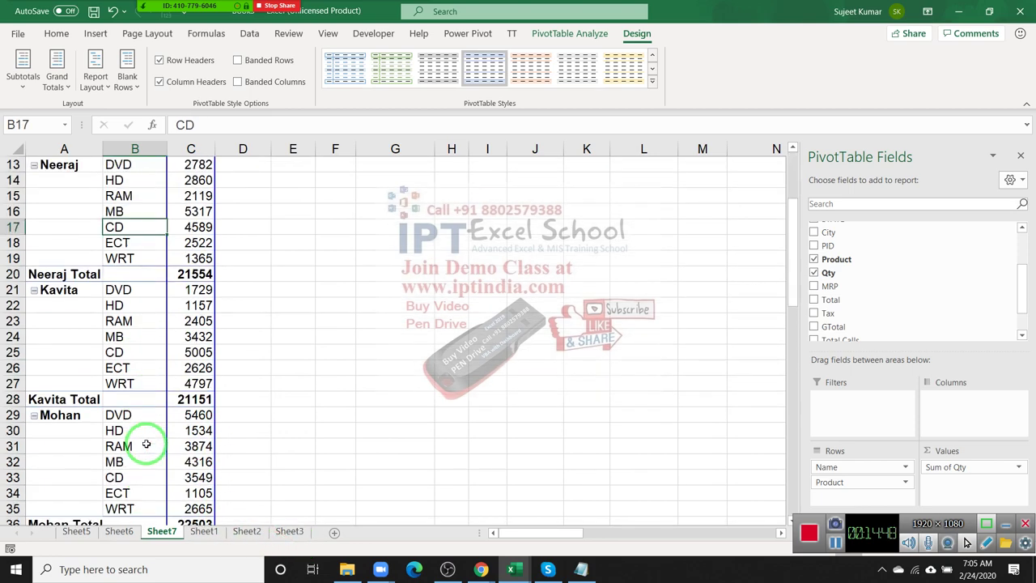
scroll(150, 443, up, 1)
scroll(149, 443, up, 3)
drag(144, 427, 81, 95)
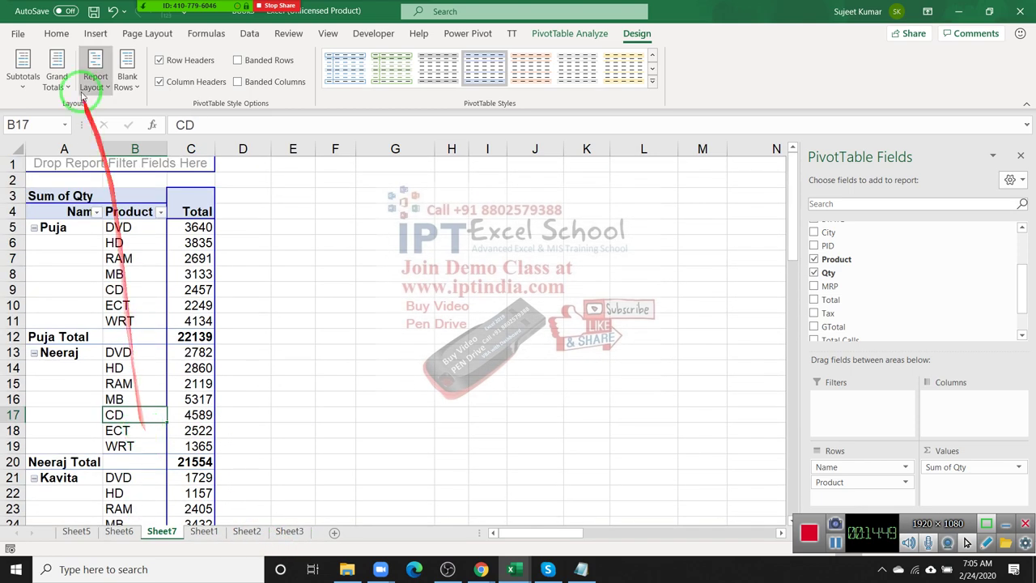
click(70, 150)
key(ctrl+c)
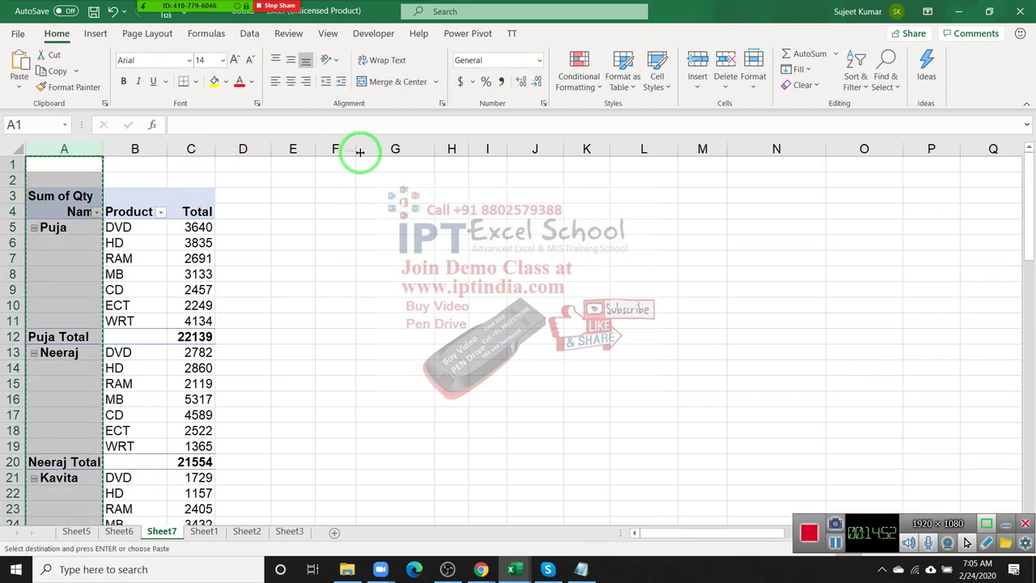
click(384, 165)
click(15, 95)
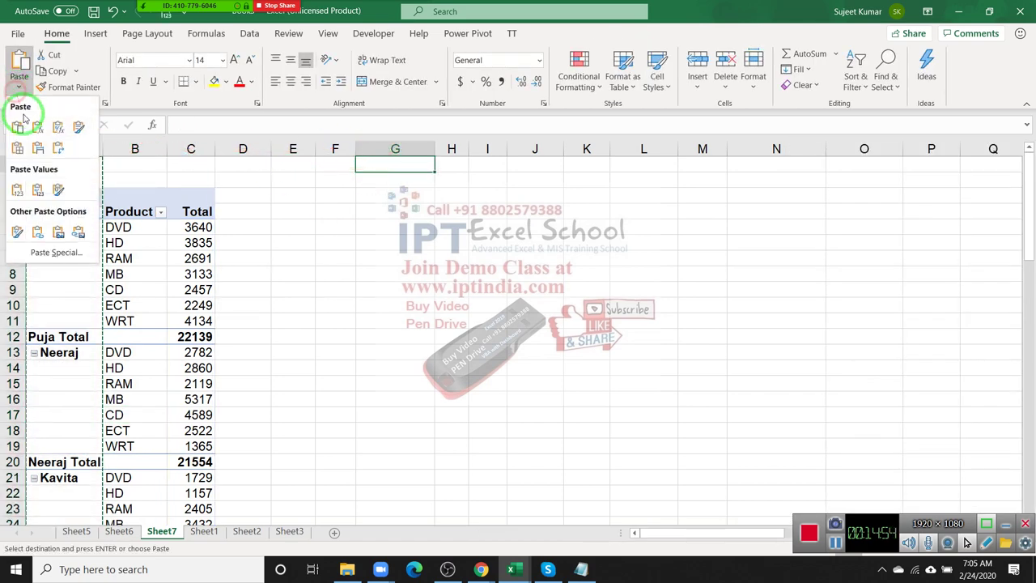
click(15, 192)
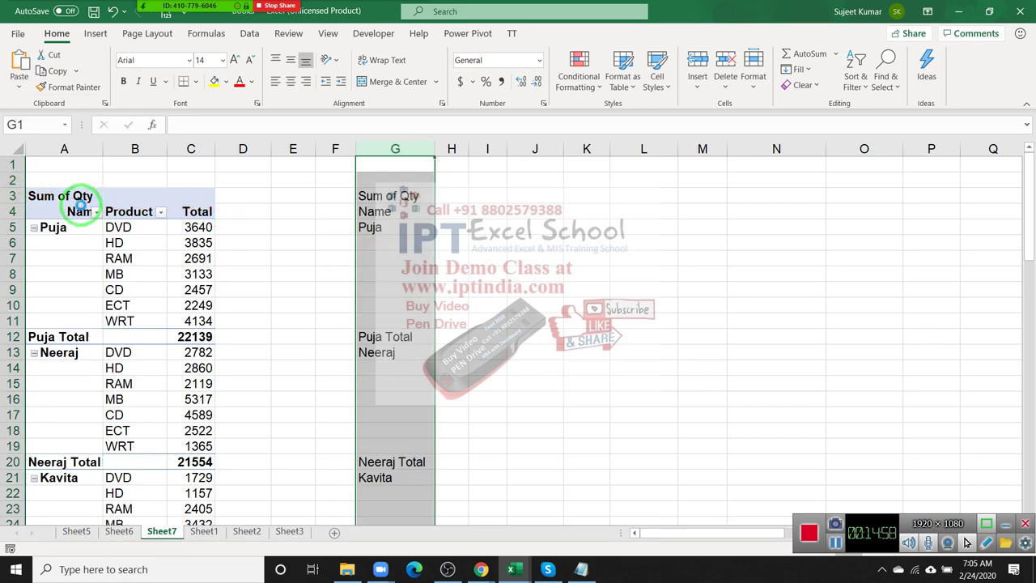
key(ctrl+z)
Copy pivot columns A to C and Paste Special them into G1 as values only
drag(64, 148, 187, 148)
key(ctrl+c)
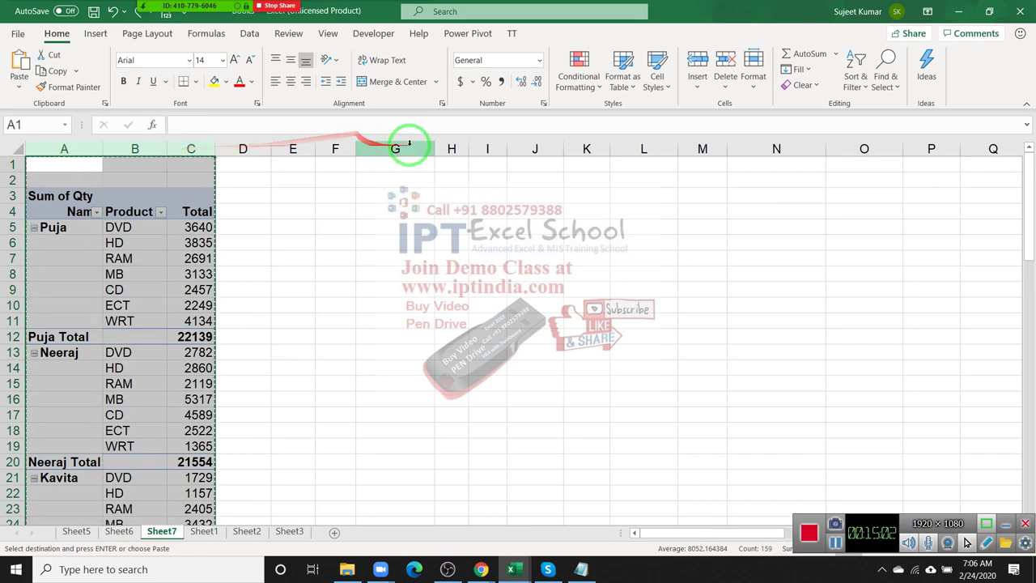
click(417, 162)
right_click(420, 167)
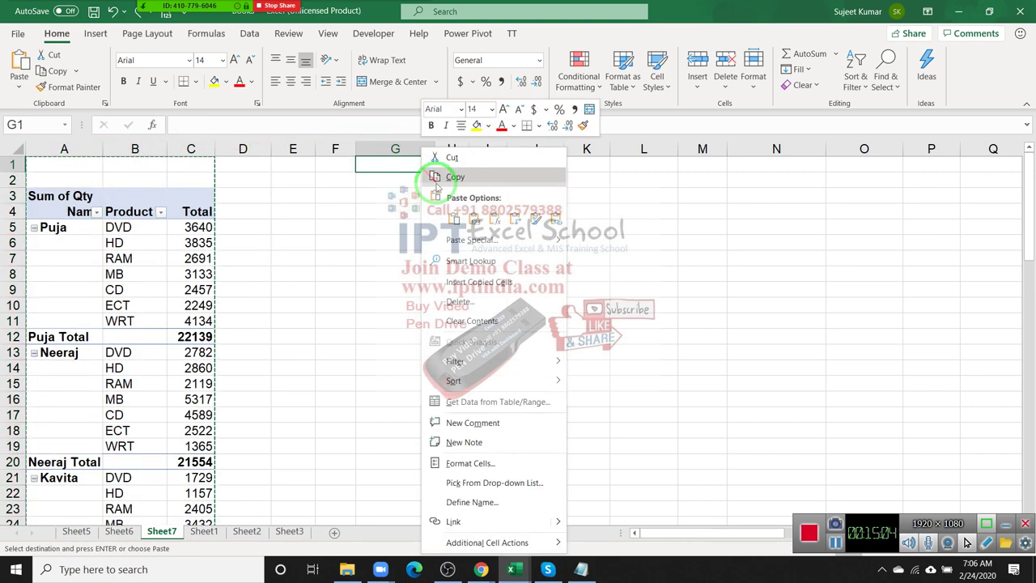
click(509, 240)
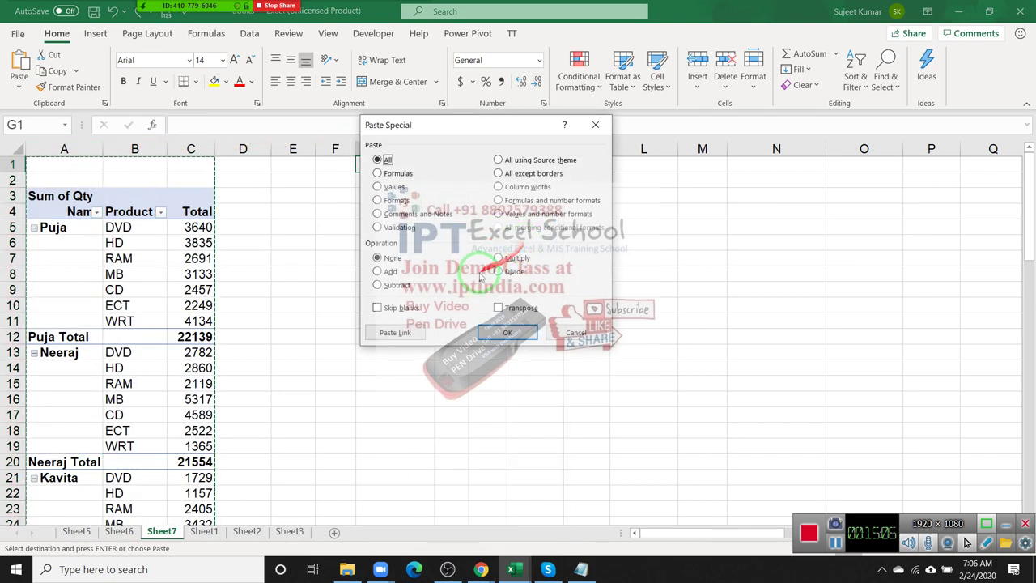
click(393, 188)
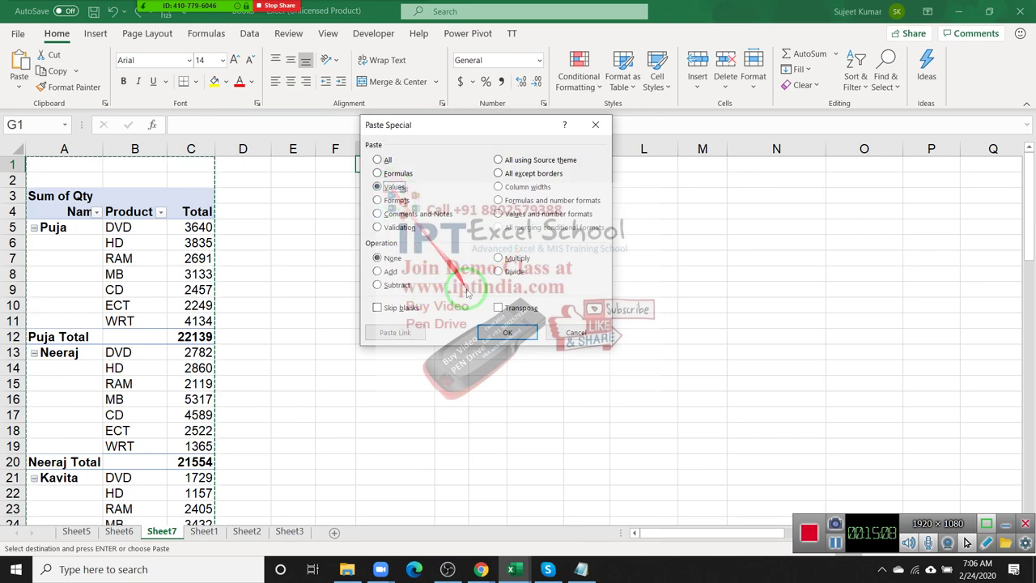
click(507, 332)
click(433, 276)
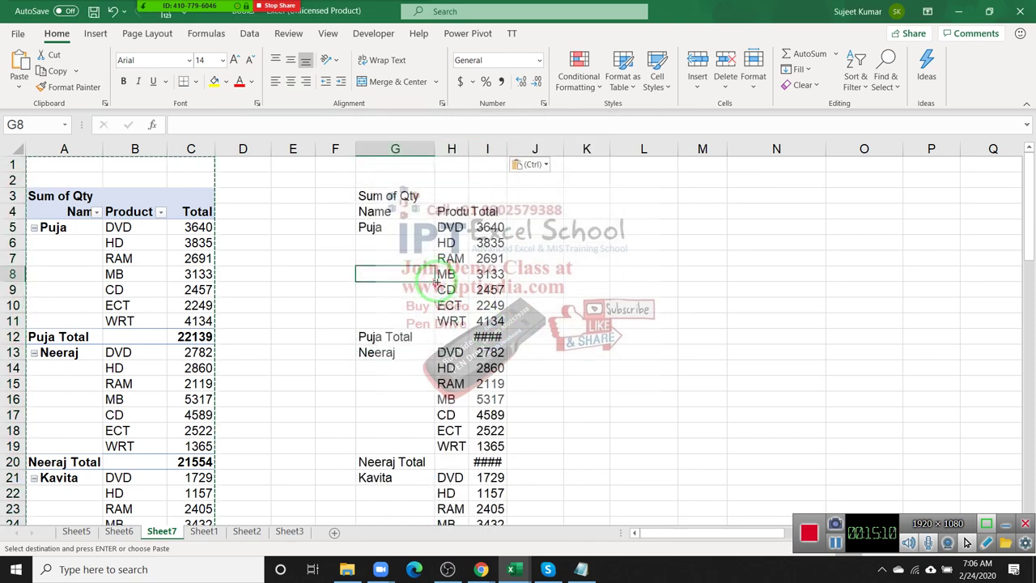
click(391, 213)
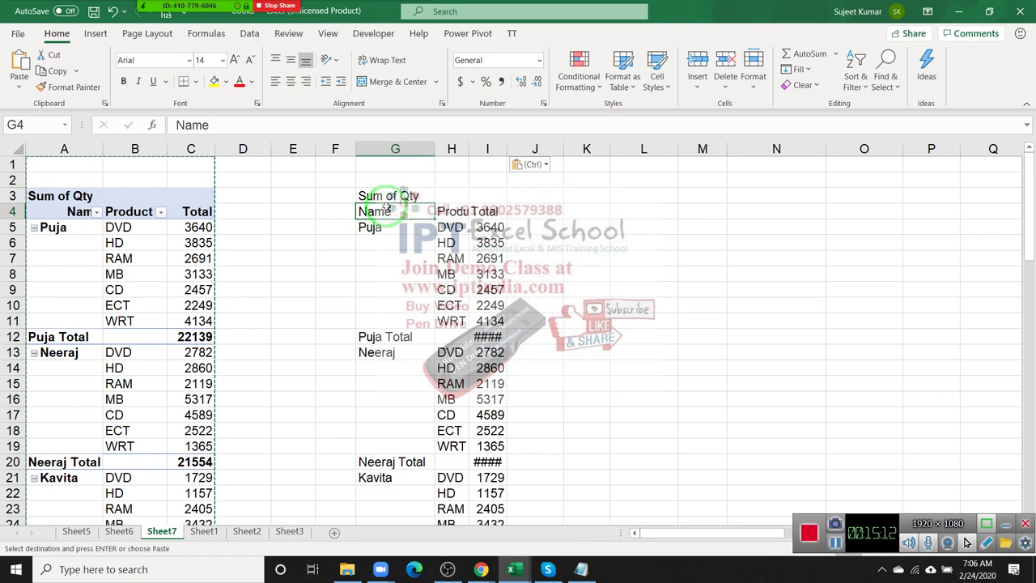
Cancel copy mode and fill the name Puja down the blank cells G5 to G11 beside her products
key(Escape)
drag(390, 226, 475, 227)
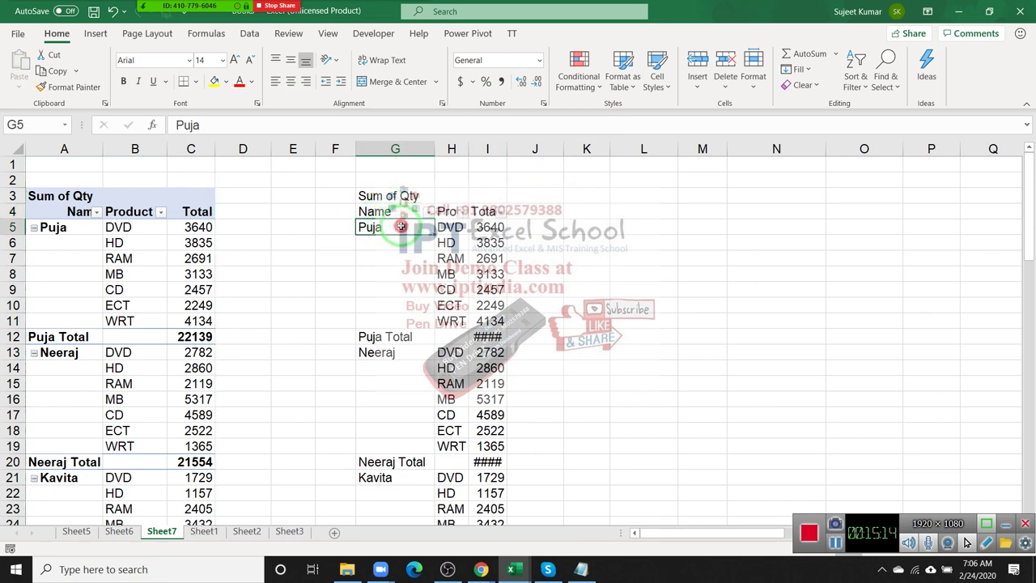
click(86, 232)
drag(109, 242, 193, 306)
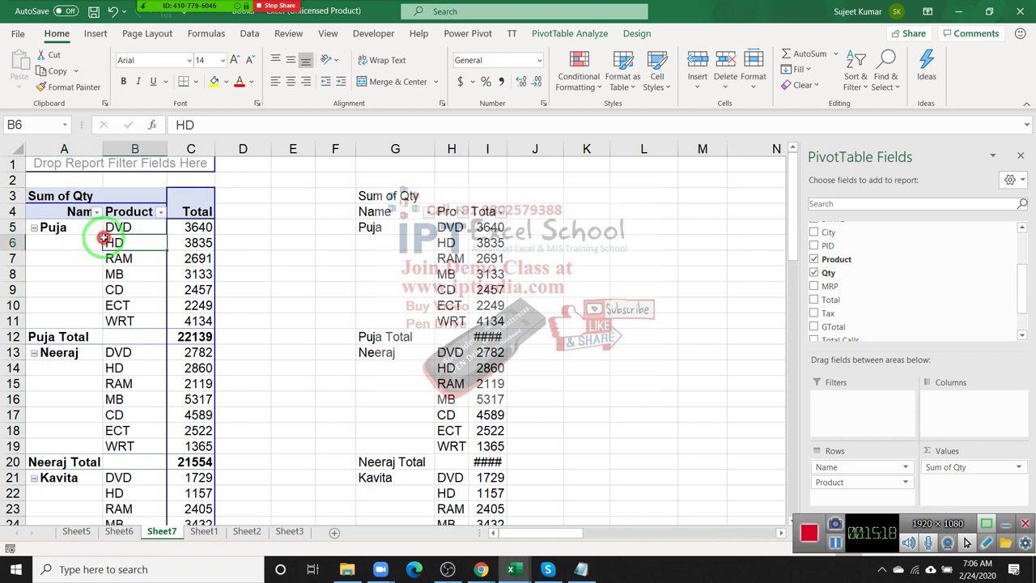
click(485, 260)
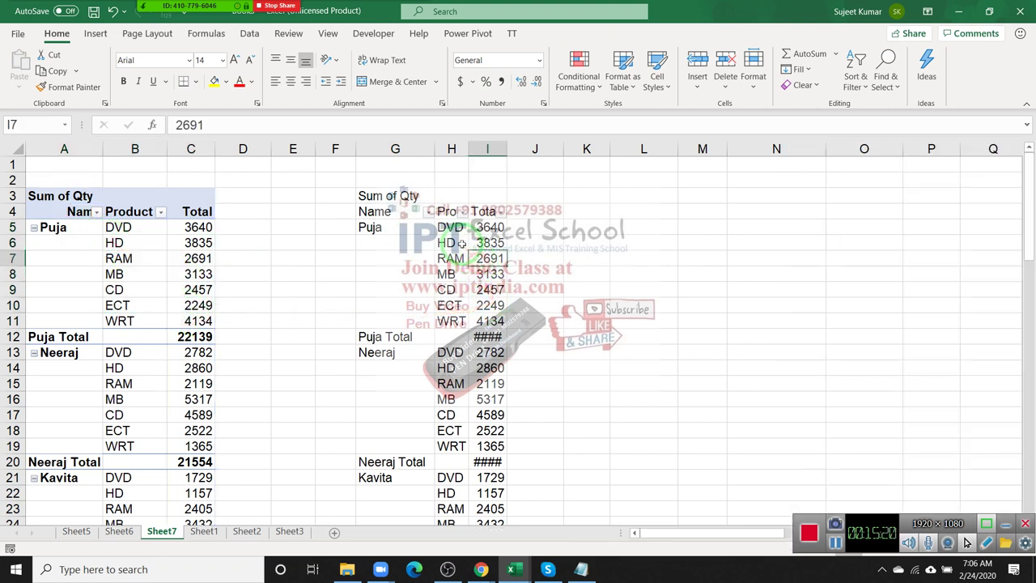
drag(450, 242, 496, 316)
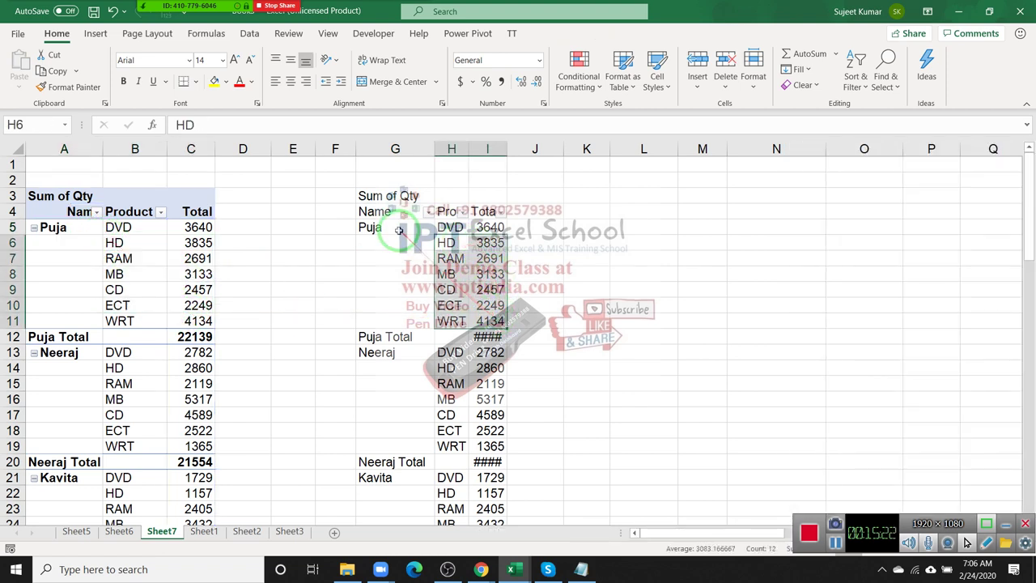
drag(376, 228, 395, 321)
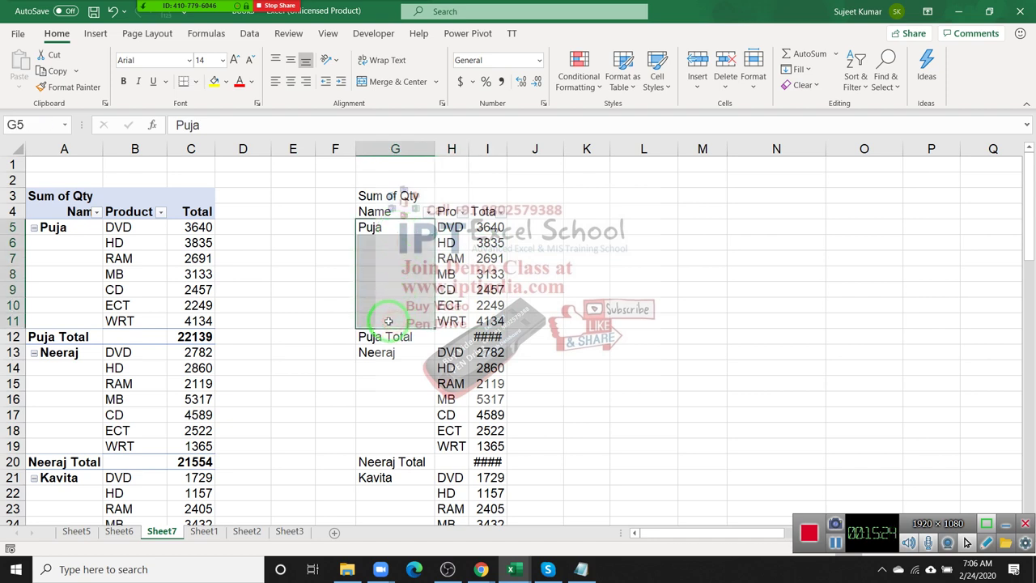
drag(387, 336, 482, 337)
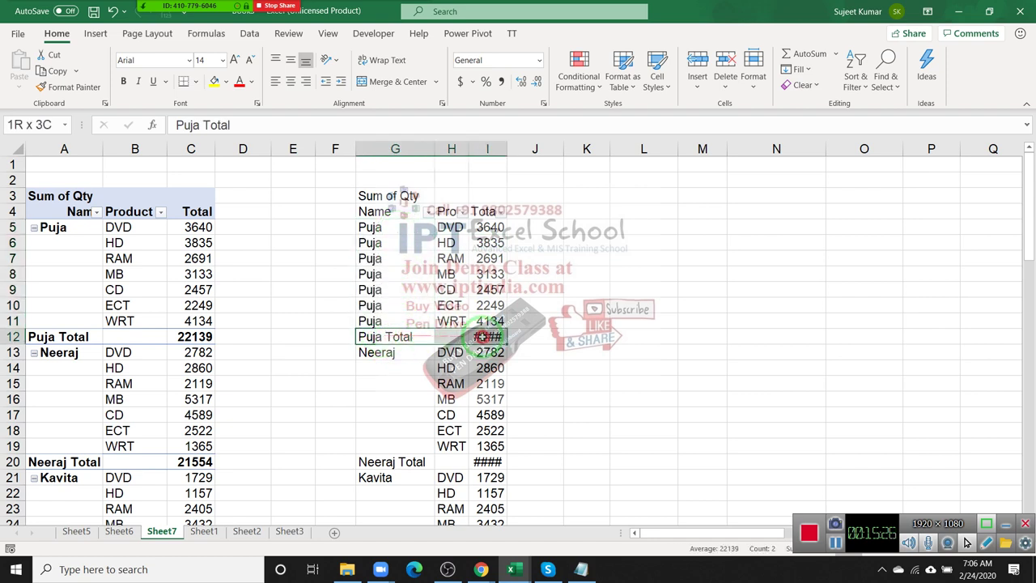
drag(392, 421, 521, 466)
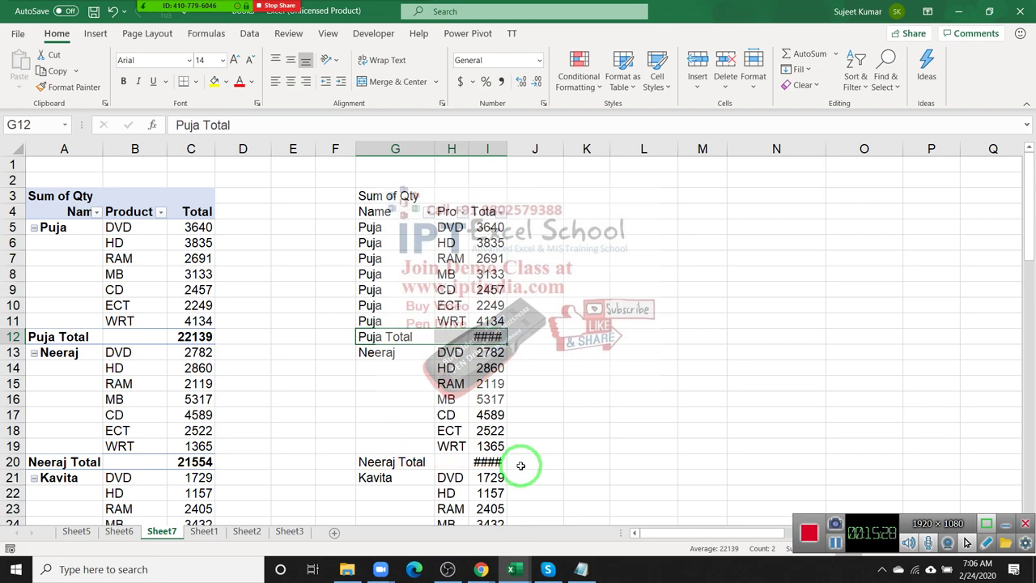
click(412, 415)
Check the shortcut menus for the Name subtotal and Product field without changing anything
right_click(54, 336)
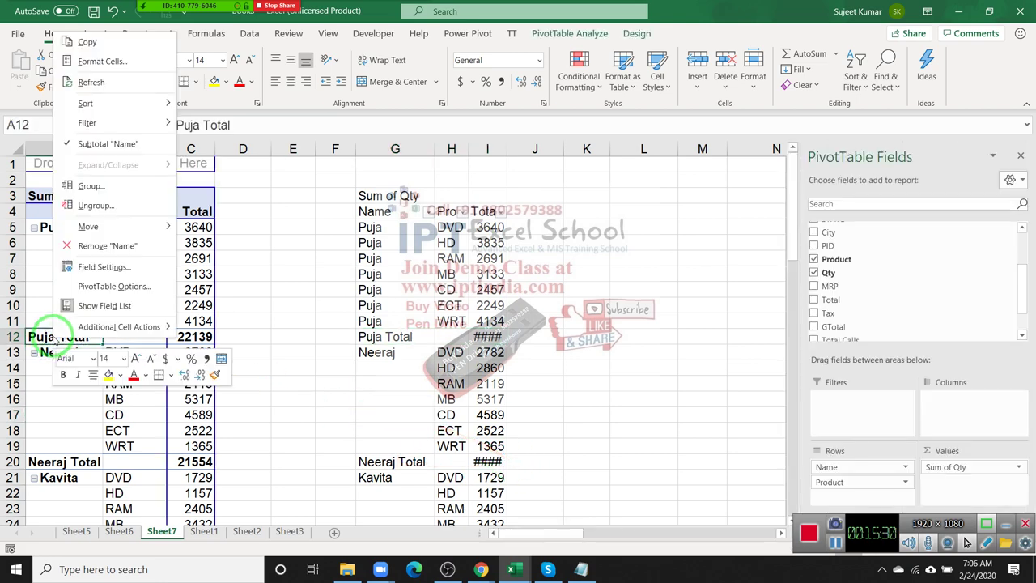
click(85, 142)
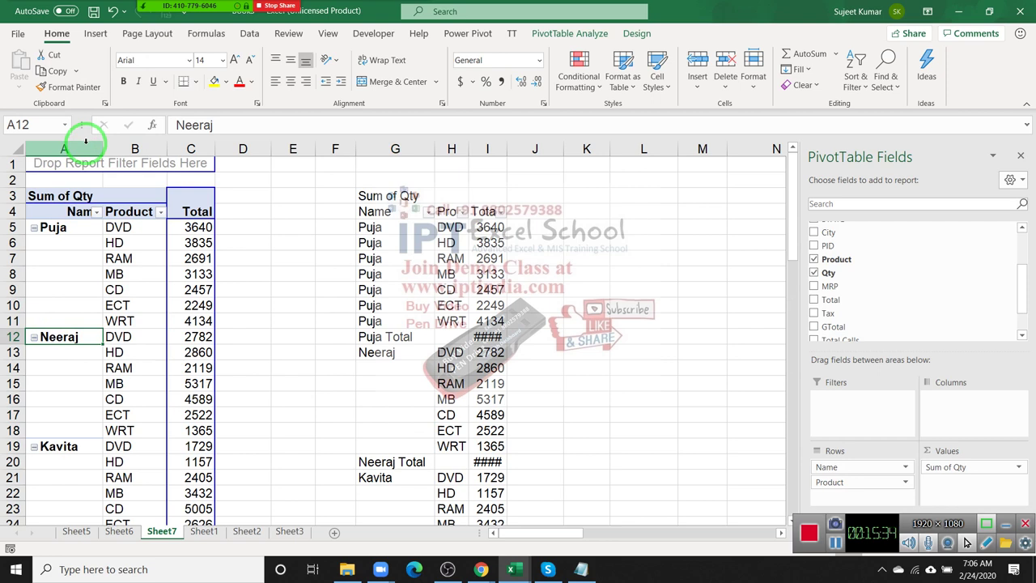
drag(85, 142, 336, 290)
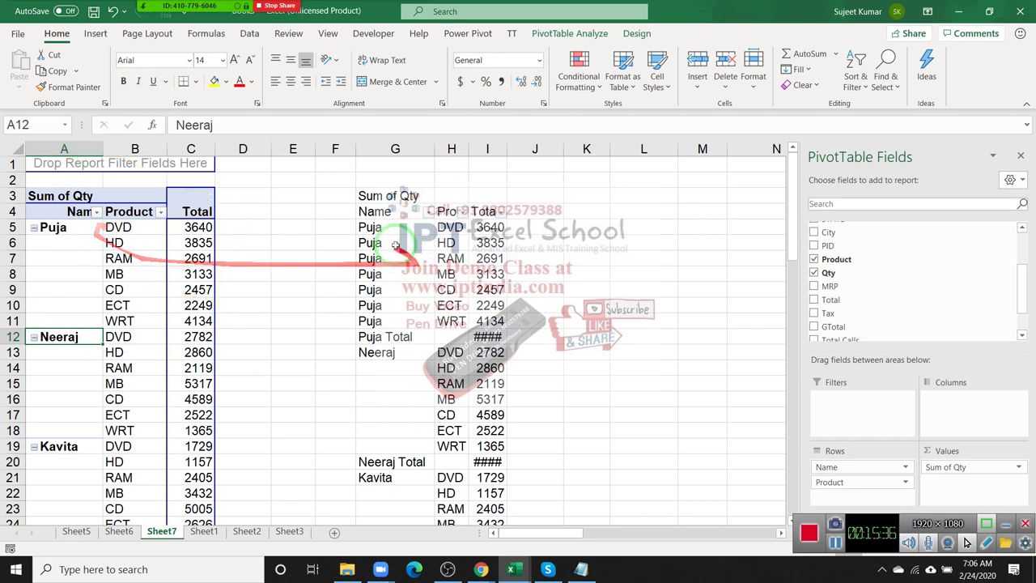
right_click(137, 255)
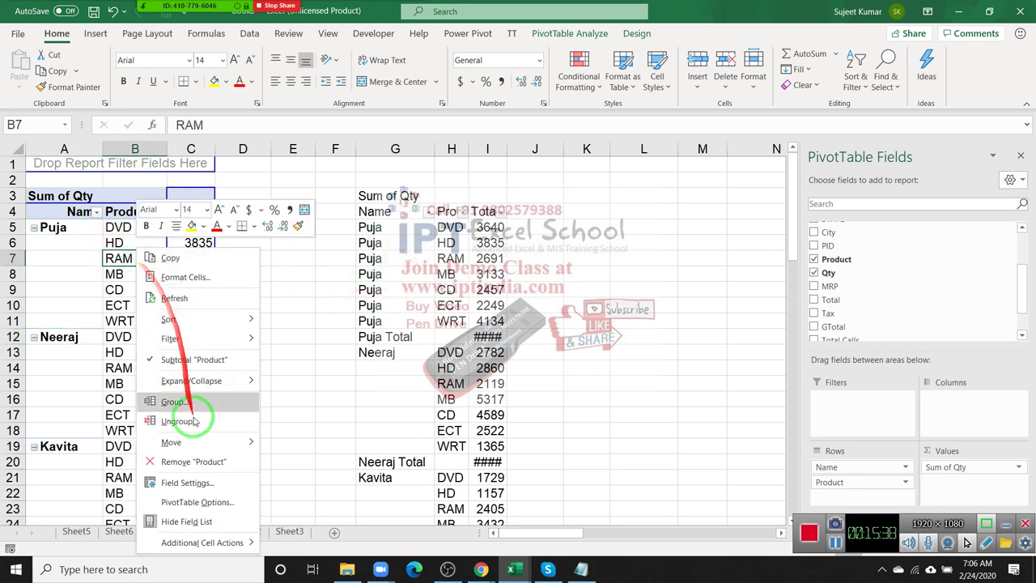
key(Escape)
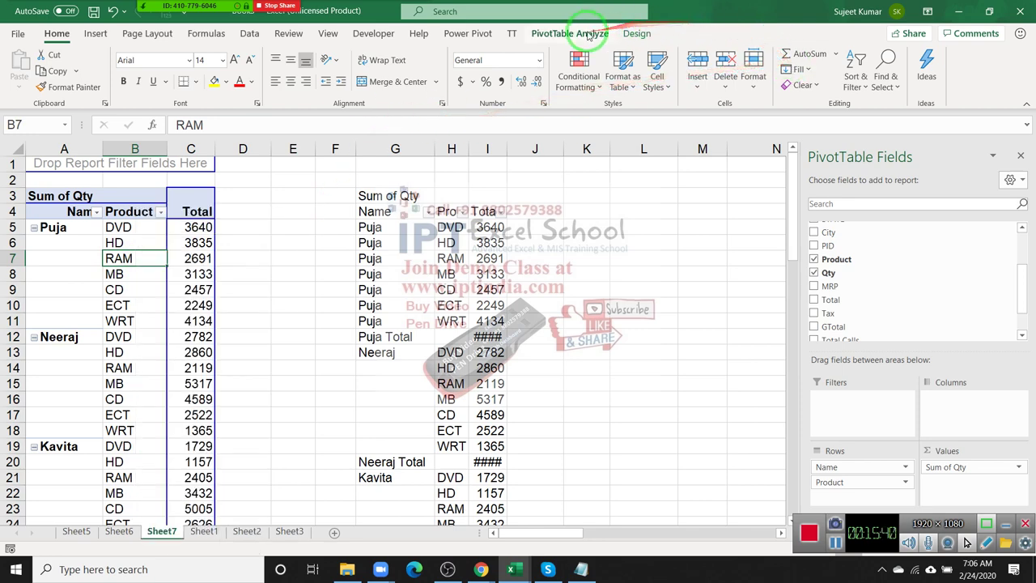
Set the pivot's Report Layout to Repeat All Item Labels so names fill every row
click(629, 34)
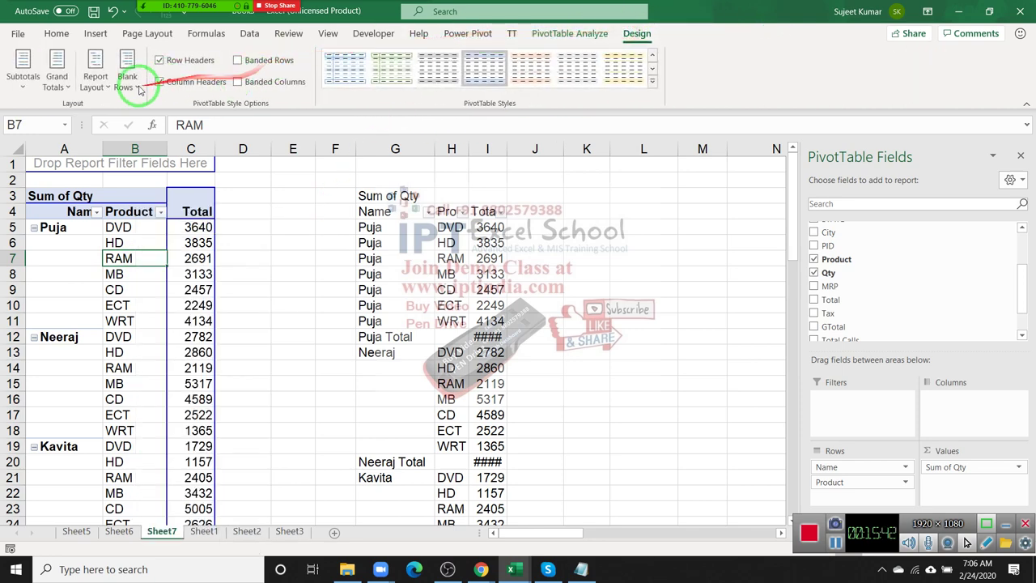
click(107, 86)
click(164, 211)
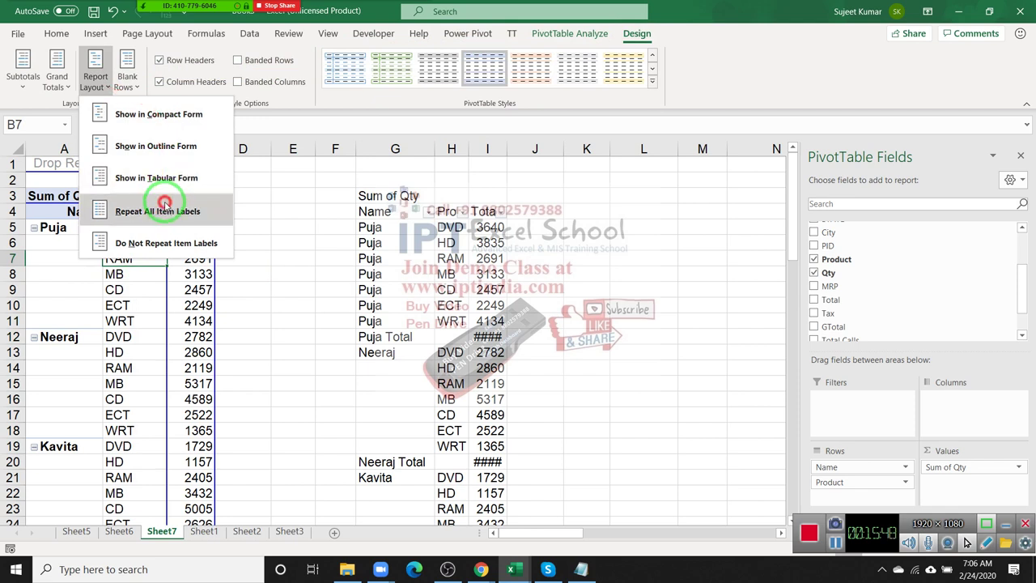
click(164, 207)
scroll(397, 340, down, 4)
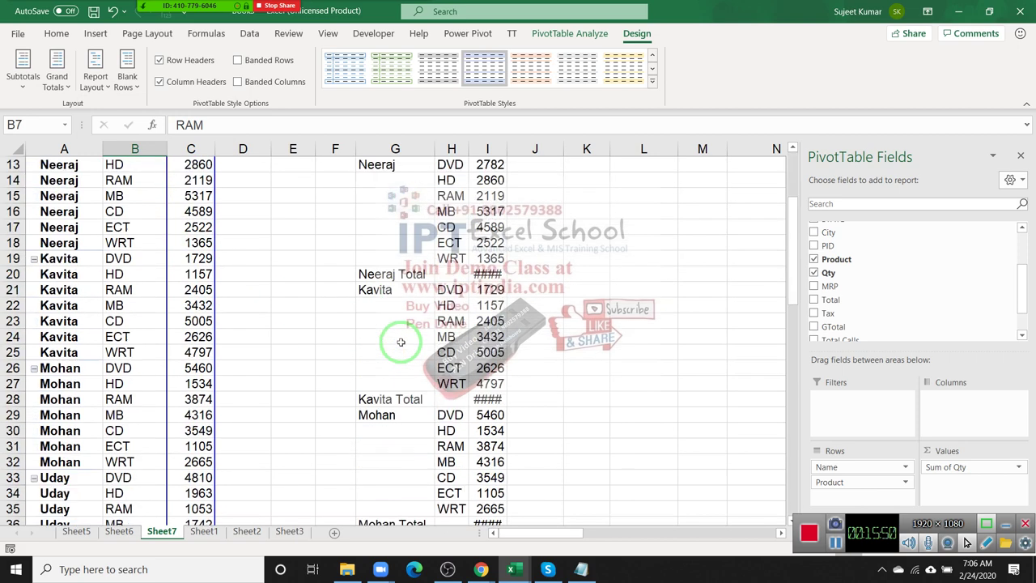
scroll(400, 342, down, 3)
scroll(399, 342, up, 5)
scroll(399, 342, up, 2)
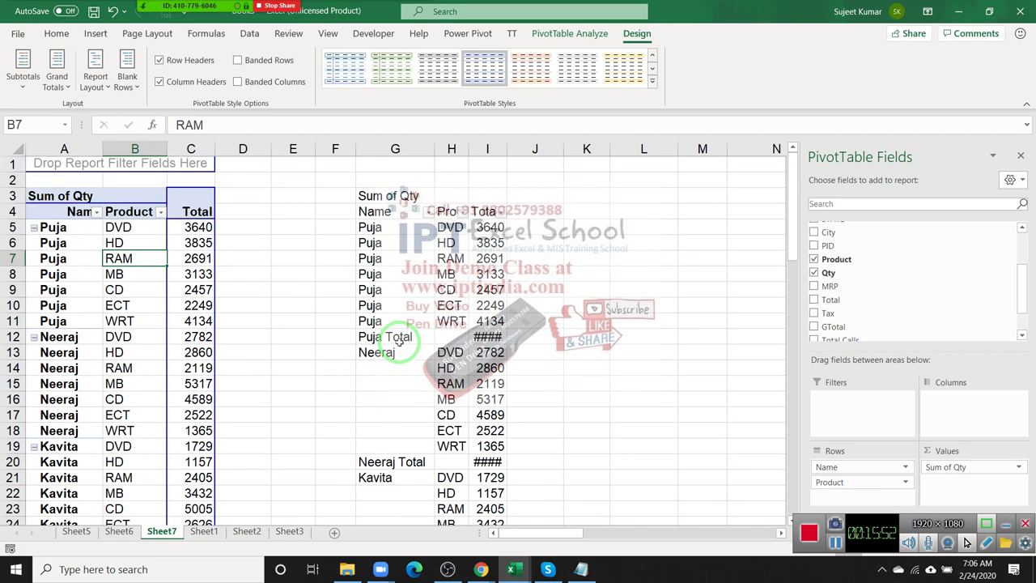
Delete the pasted values copy from columns G to I and return to the main pivot table
drag(395, 152, 481, 151)
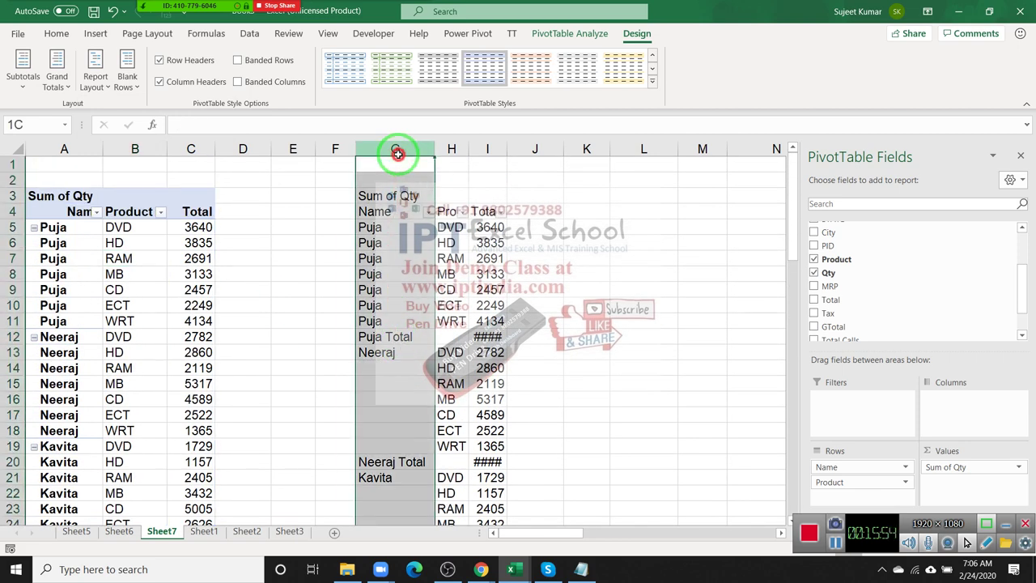
key(Delete)
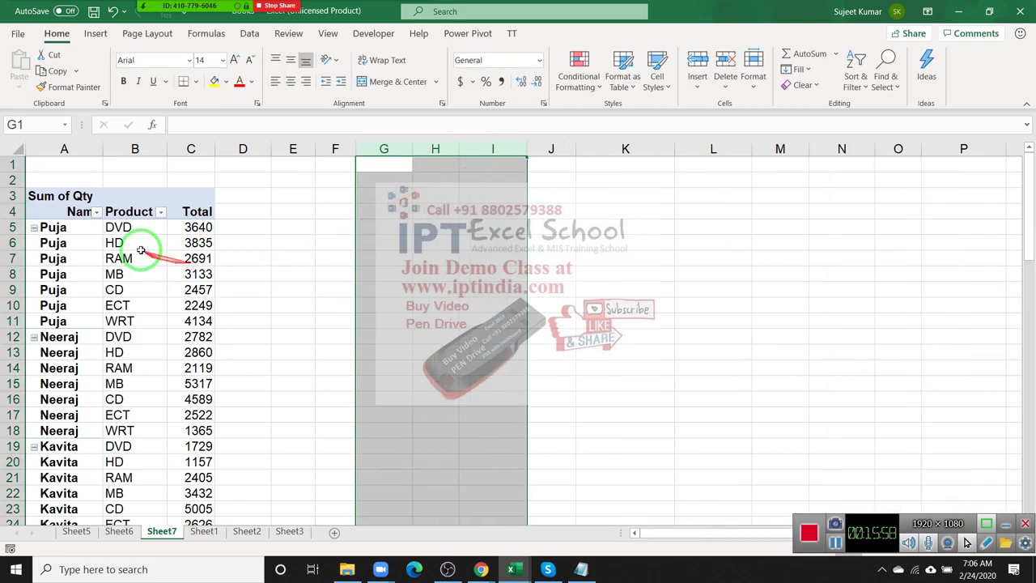
click(81, 259)
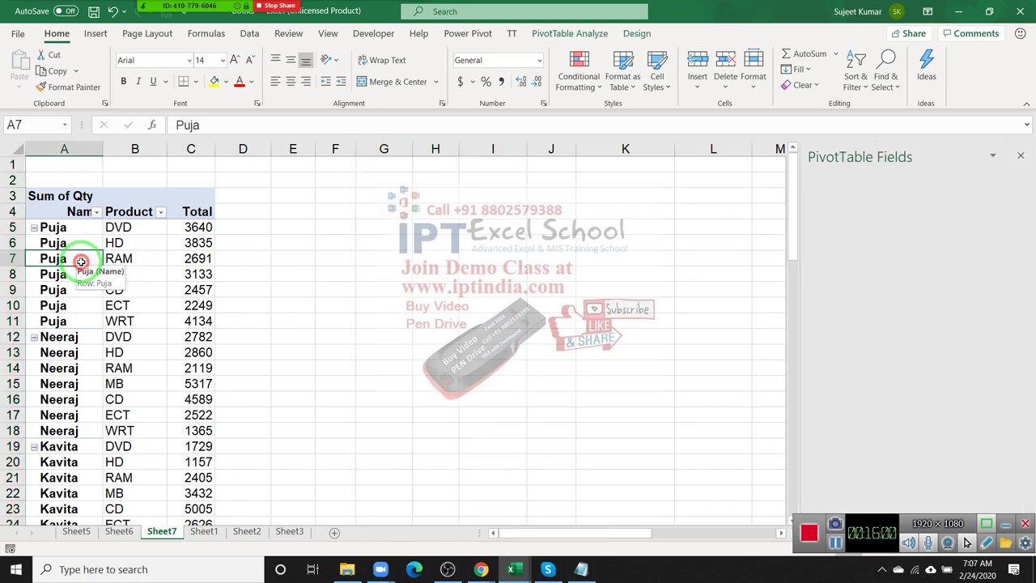
drag(94, 318, 93, 332)
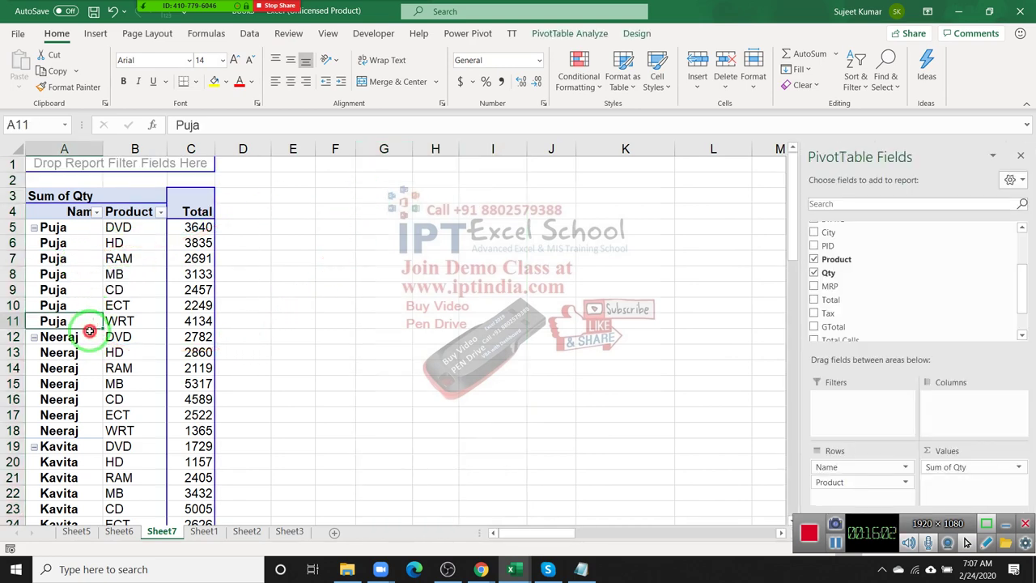
Insert a blank line after each name group in the pivot table
click(593, 34)
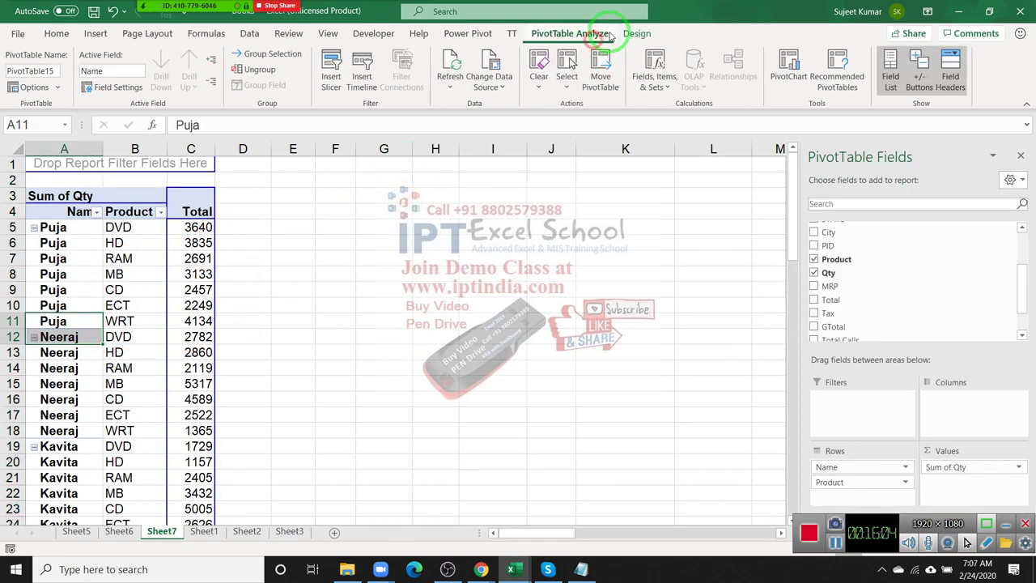
click(637, 34)
click(131, 85)
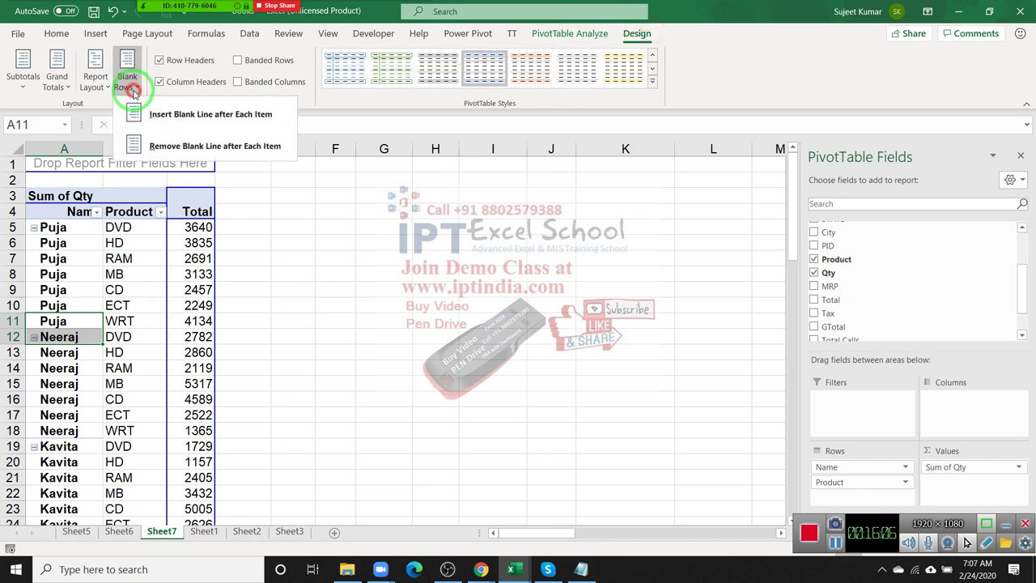
click(160, 123)
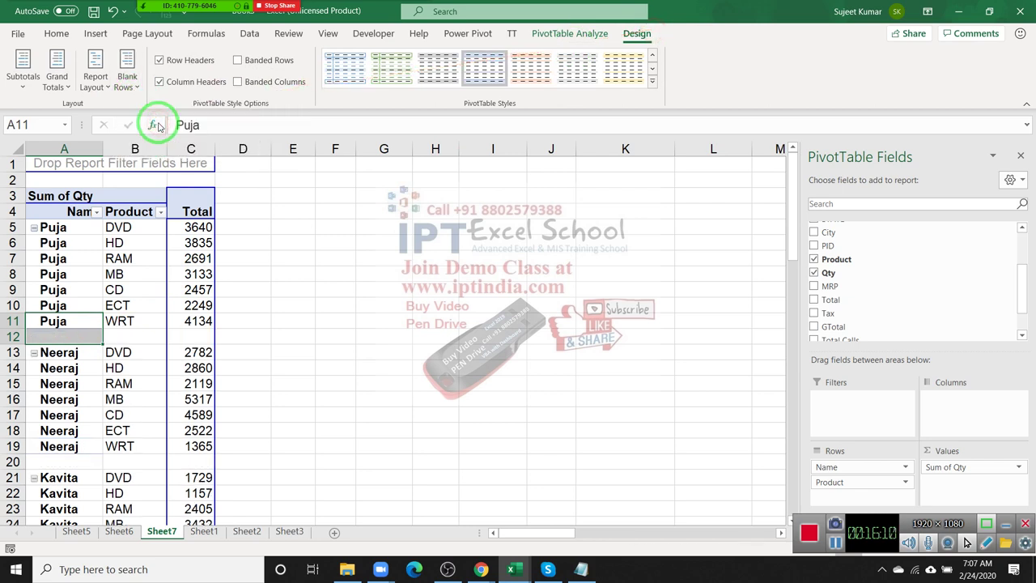
click(54, 348)
scroll(61, 344, down, 4)
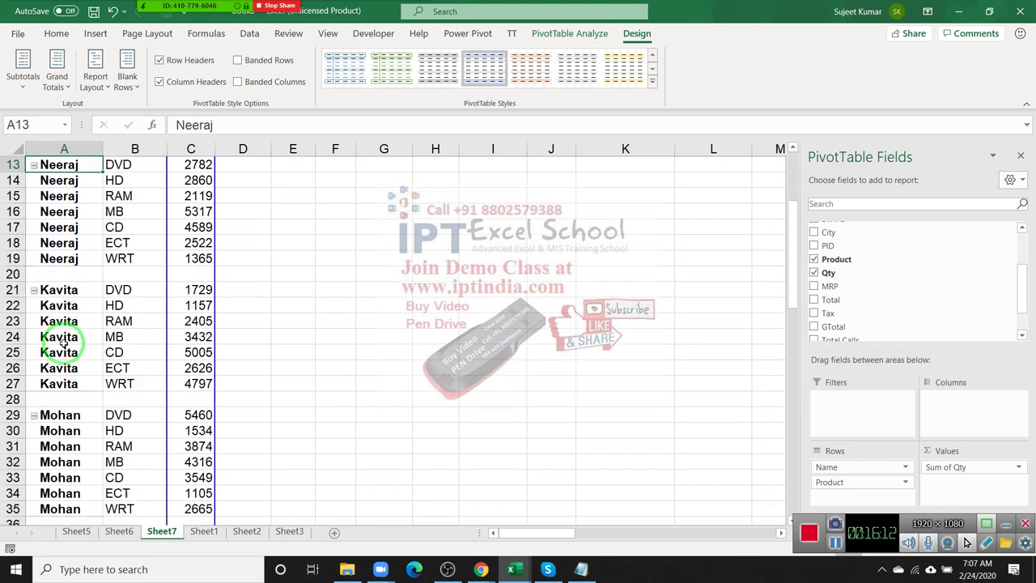
scroll(64, 340, down, 3)
scroll(64, 338, down, 5)
scroll(73, 328, down, 2)
scroll(75, 333, up, 12)
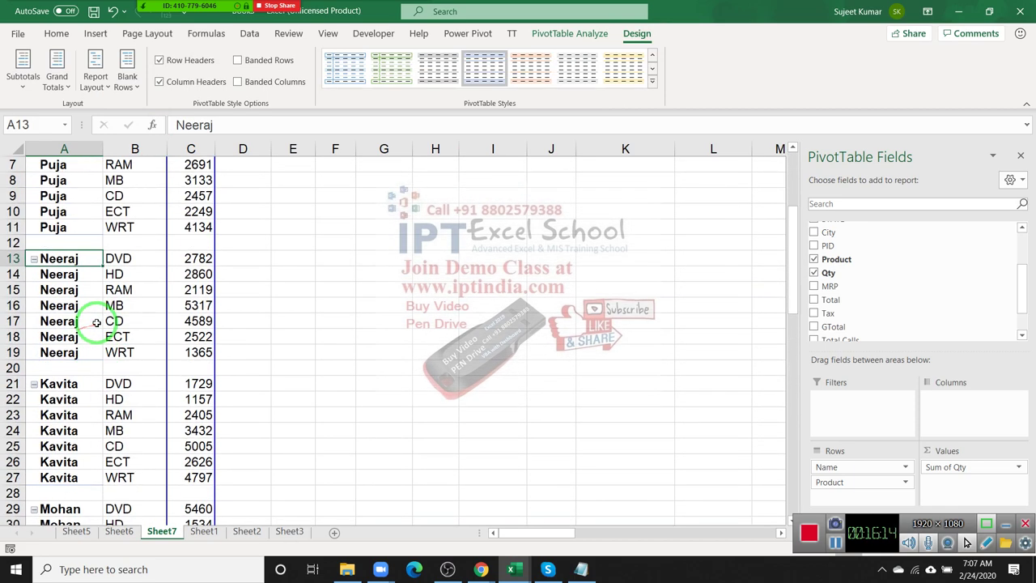
scroll(95, 324, up, 2)
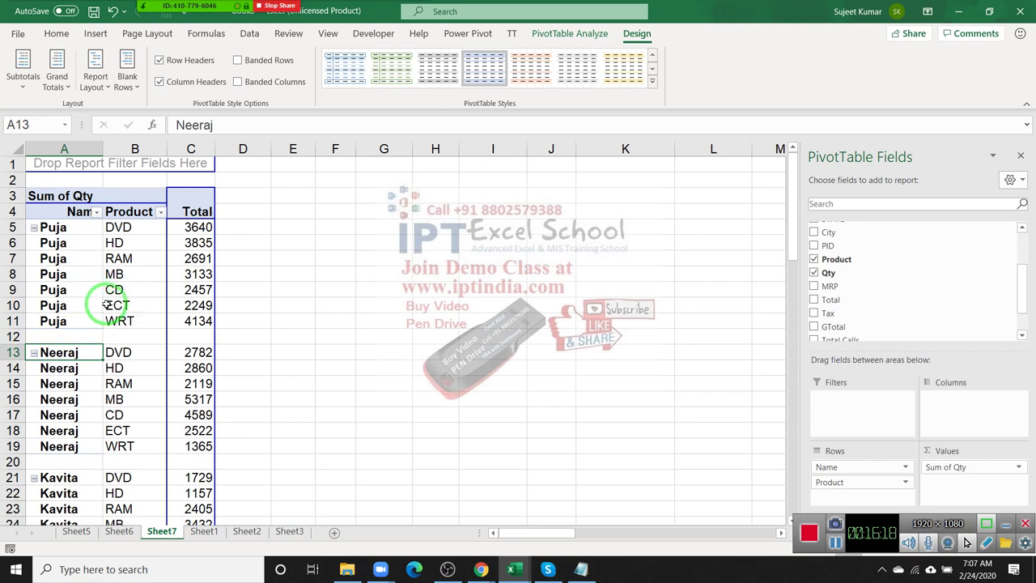
Remove the blank lines and set the layout to Do Not Repeat Item Labels
click(128, 80)
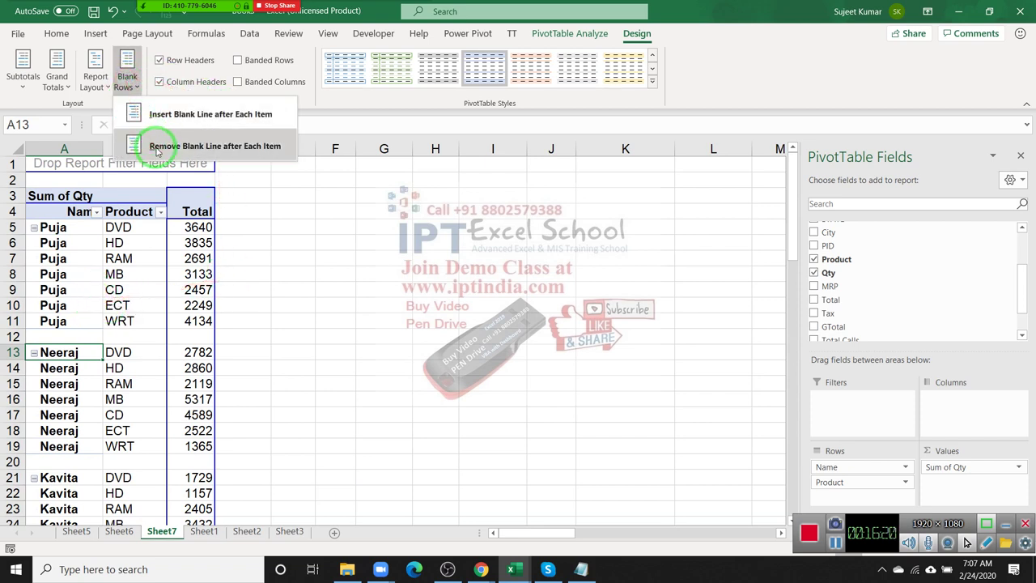
click(155, 146)
click(98, 81)
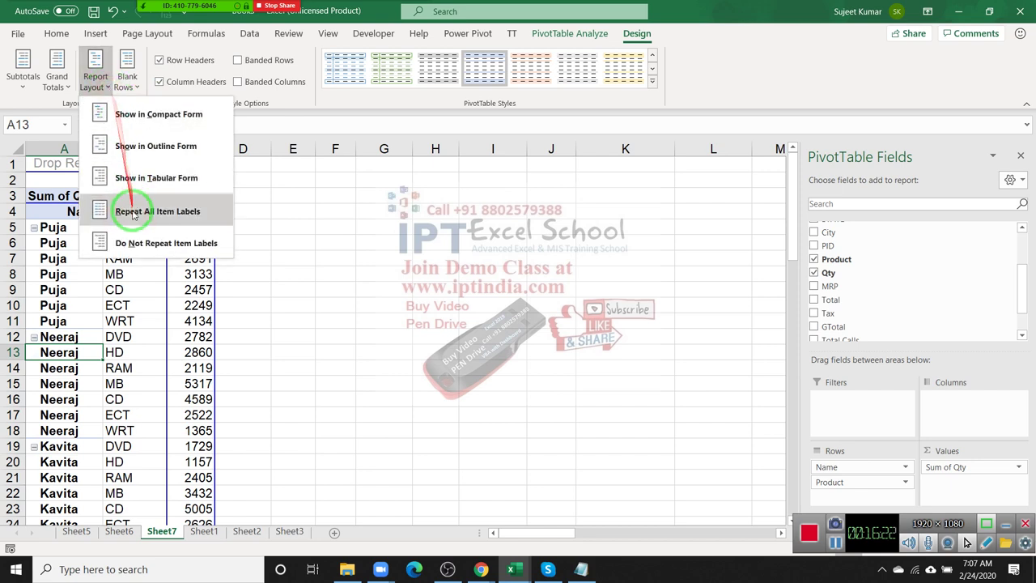
click(136, 243)
click(185, 337)
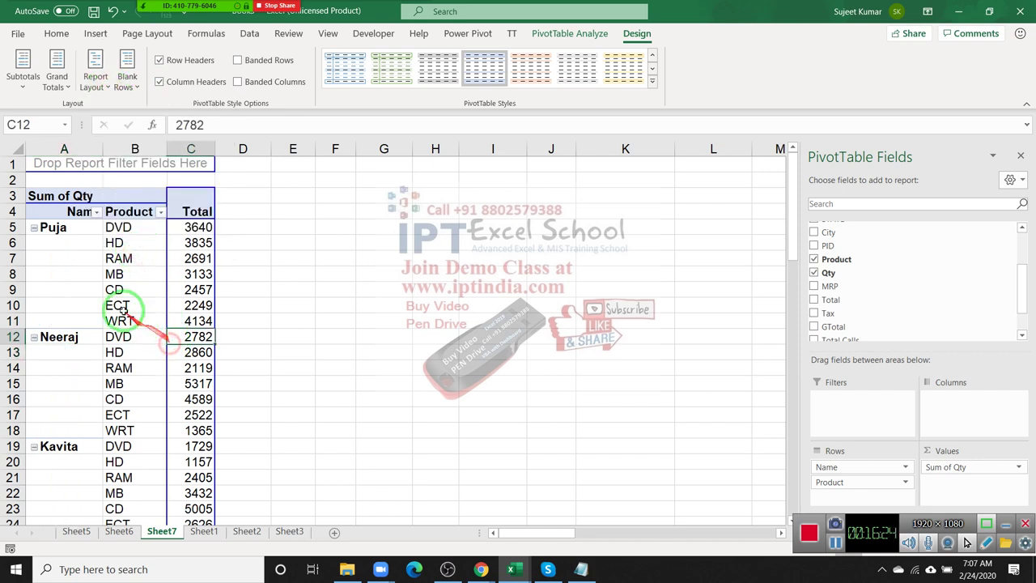
click(86, 239)
drag(85, 230, 86, 319)
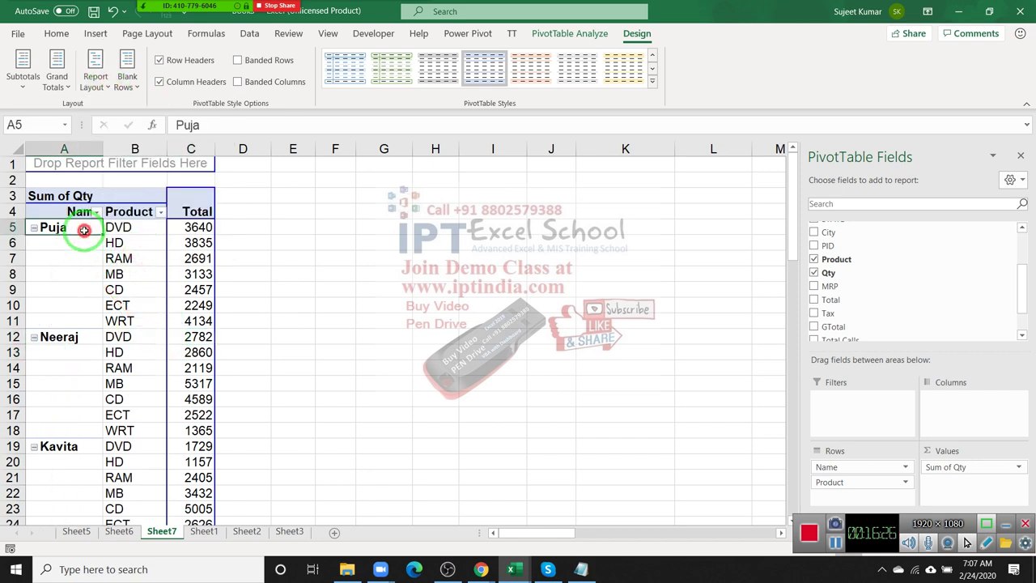
Try ribbon Merge & Center on the name cells, dismissing the PivotTable warnings
click(56, 34)
click(396, 81)
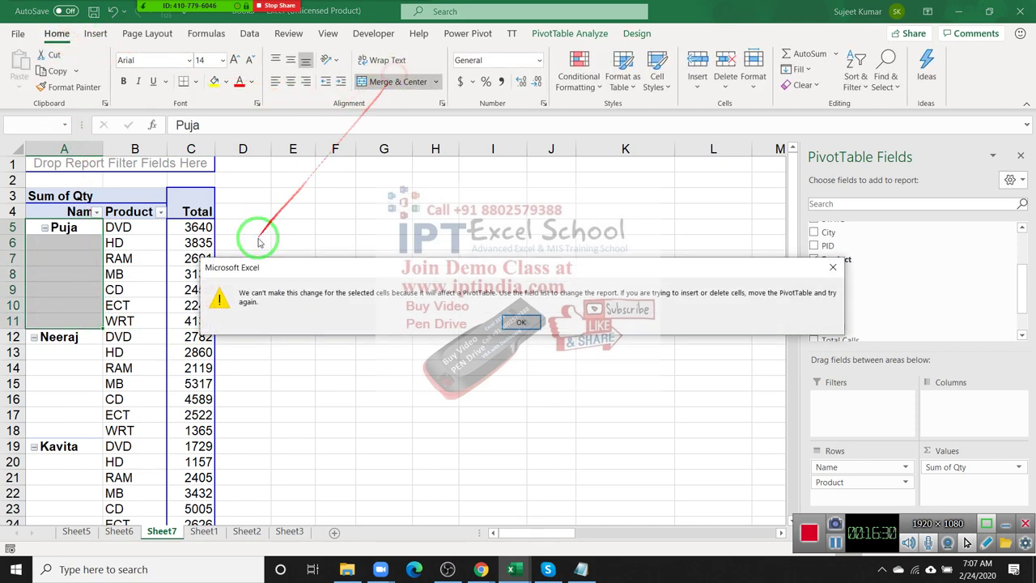
key(Return)
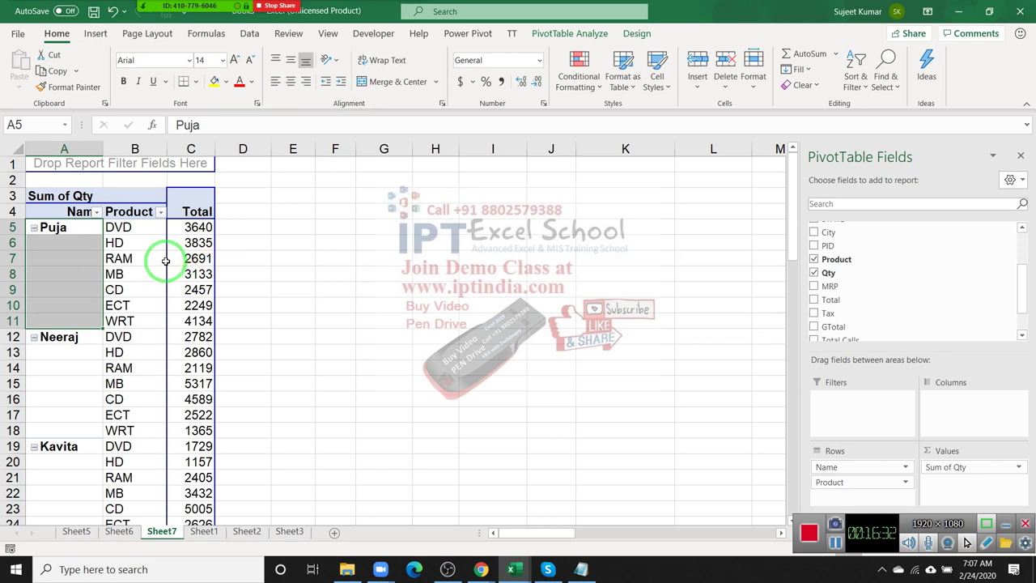
drag(165, 259, 354, 117)
click(396, 81)
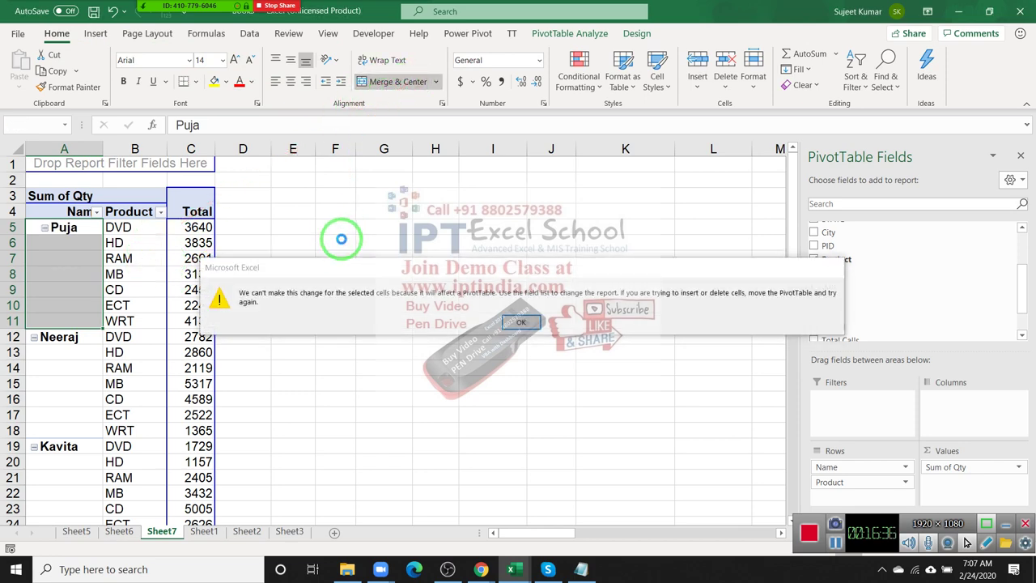
key(Return)
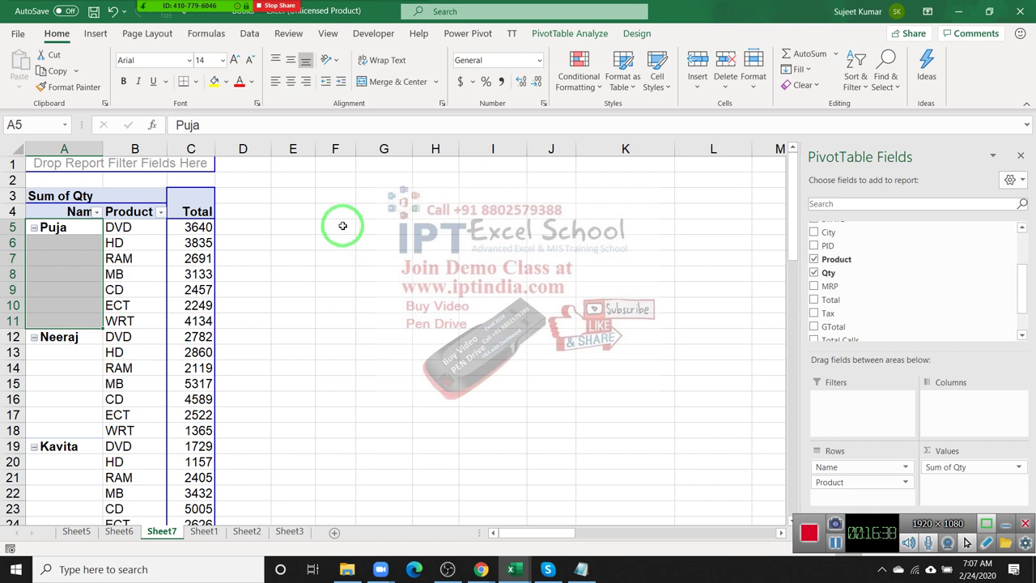
mouse_move(343, 226)
mouse_down()
mouse_move(231, 232)
mouse_move(101, 296)
mouse_up()
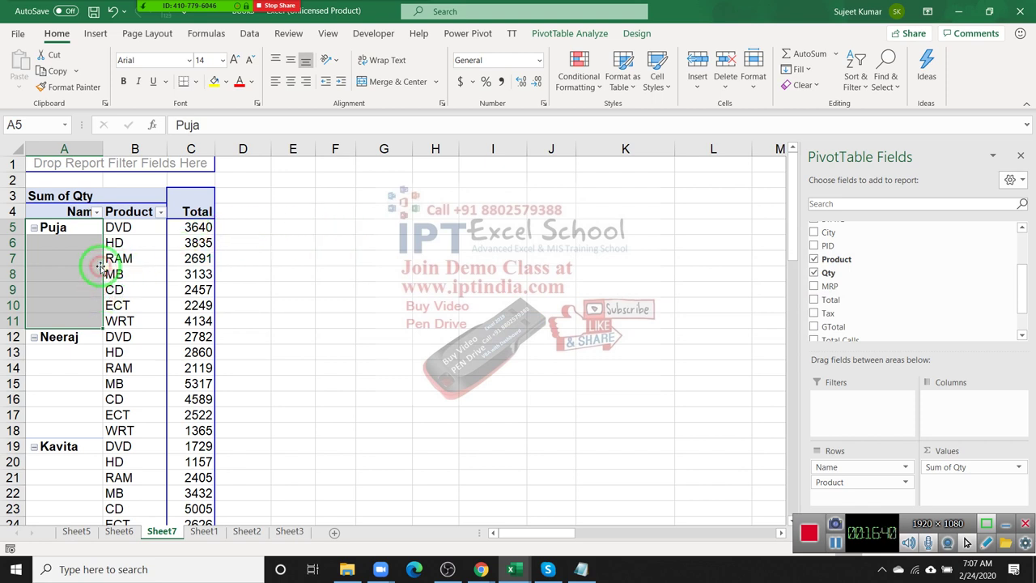
Enable 'Merge and center cells with labels' in PivotTable Options
click(87, 261)
right_click(86, 261)
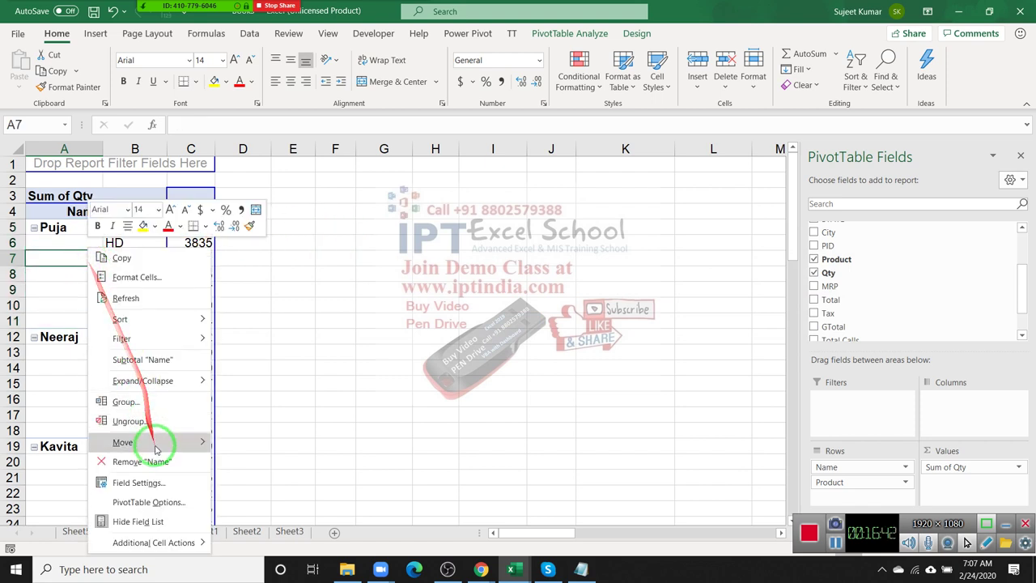
click(162, 504)
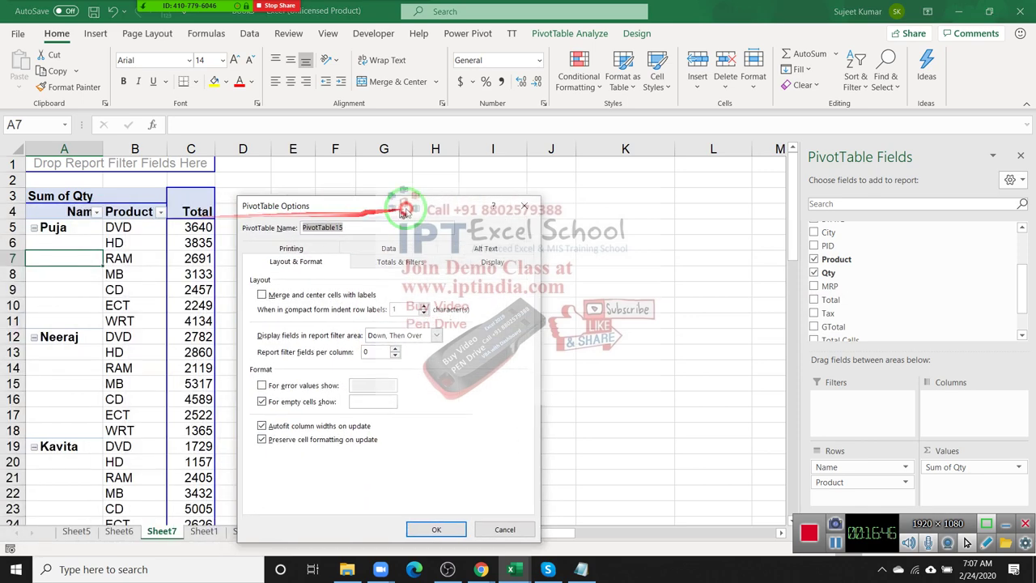
drag(171, 221, 429, 211)
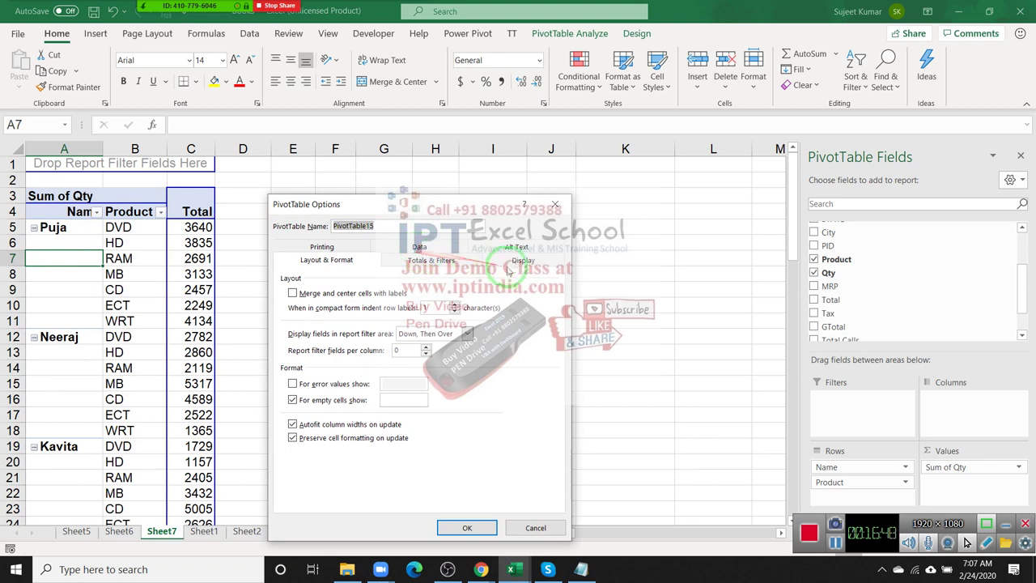
click(293, 293)
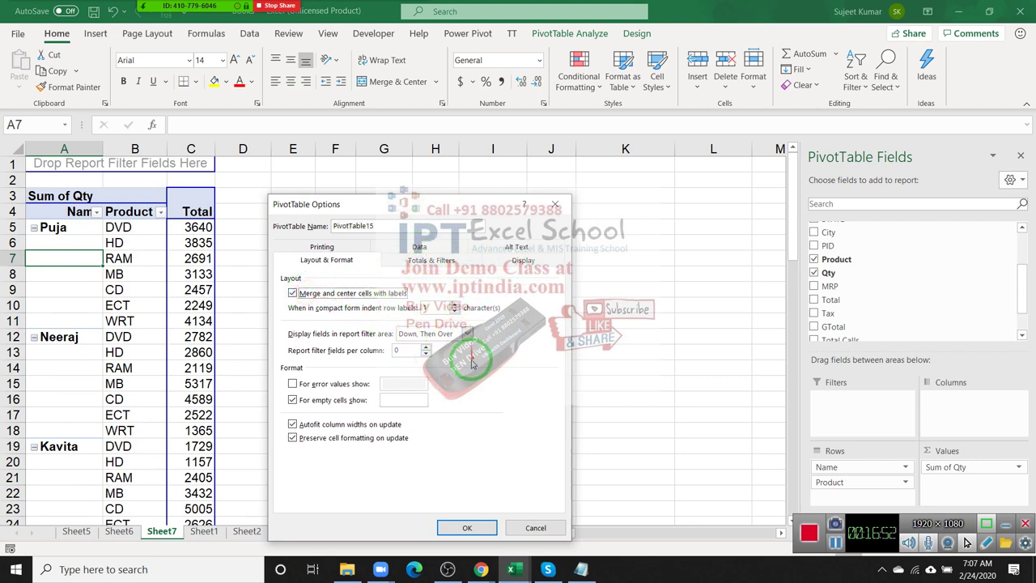
click(470, 527)
click(84, 409)
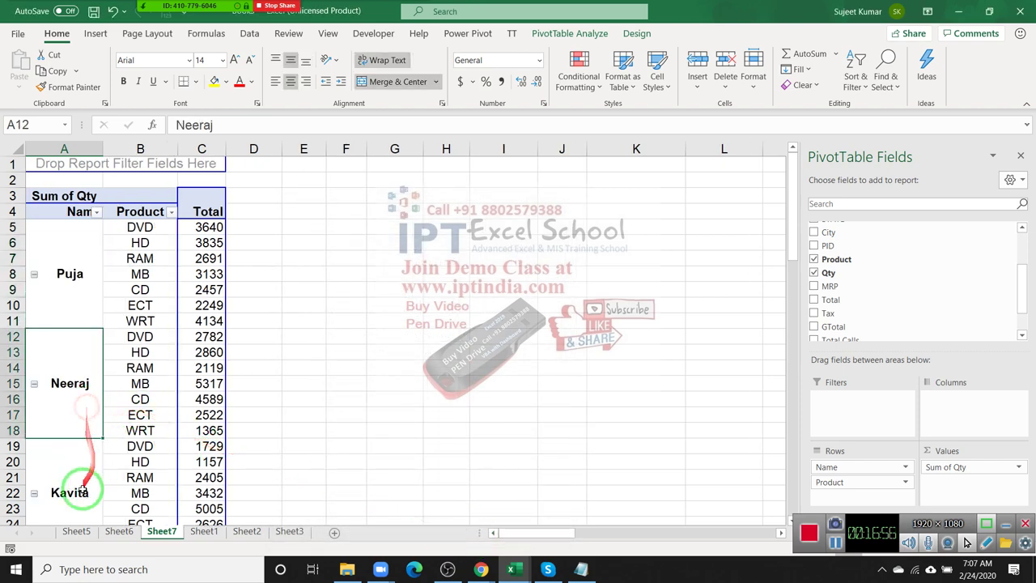
click(81, 491)
scroll(85, 488, down, 3)
click(85, 473)
scroll(93, 470, down, 3)
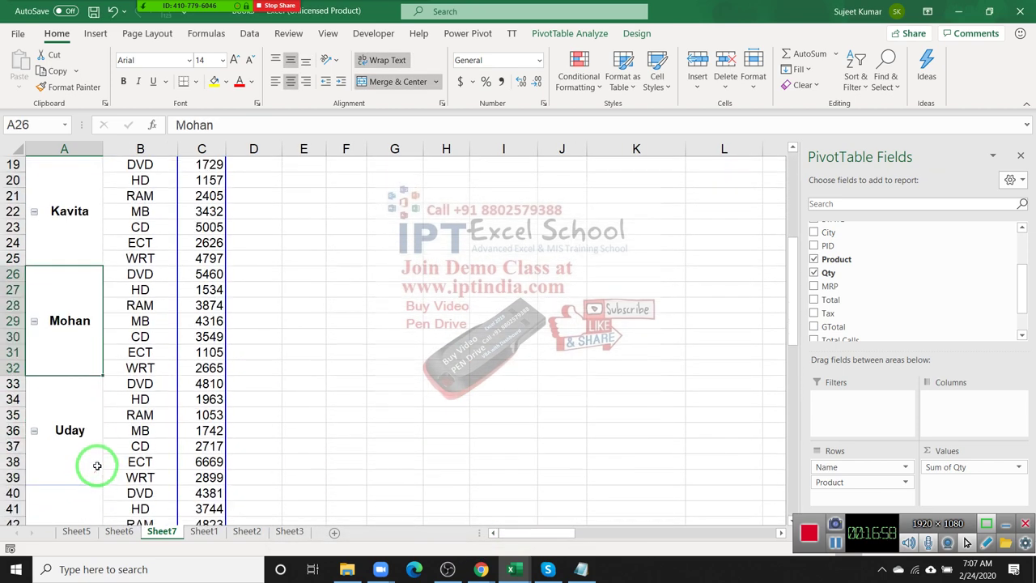
click(96, 466)
scroll(93, 445, down, 1)
click(87, 453)
scroll(87, 469, down, 3)
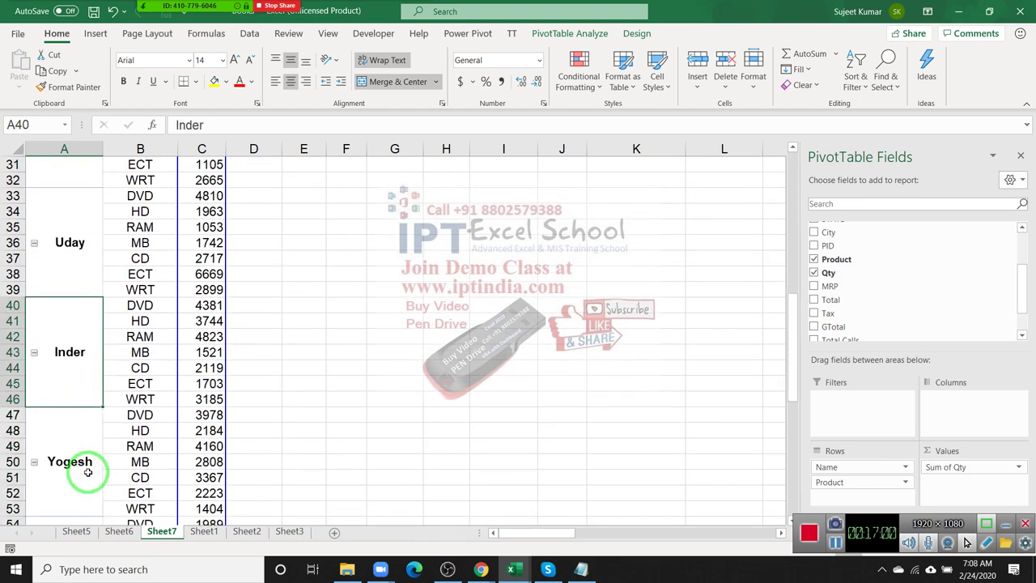
click(87, 472)
scroll(88, 473, down, 2)
click(87, 474)
scroll(89, 476, down, 2)
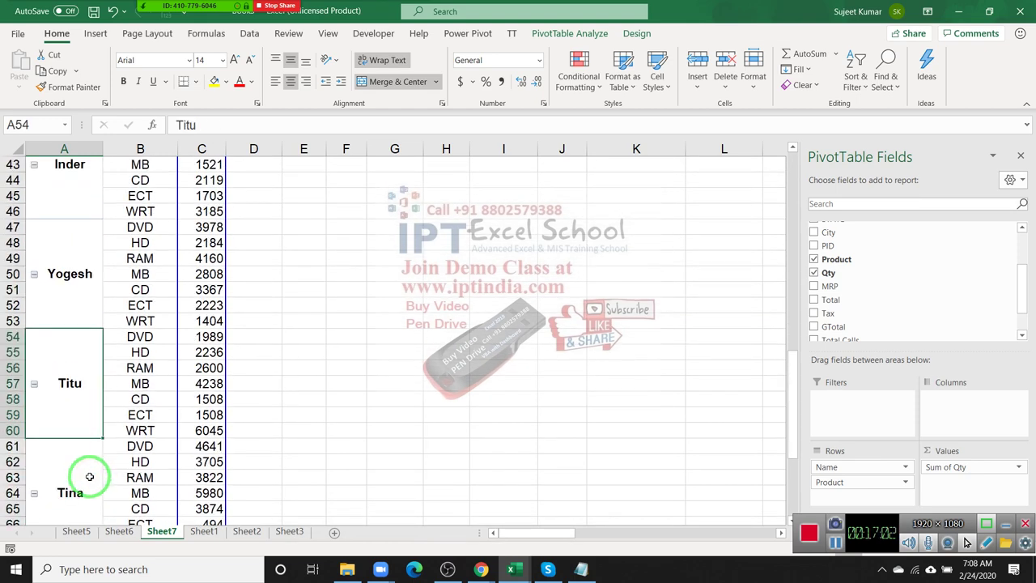
click(89, 476)
scroll(90, 480, down, 1)
scroll(97, 478, up, 7)
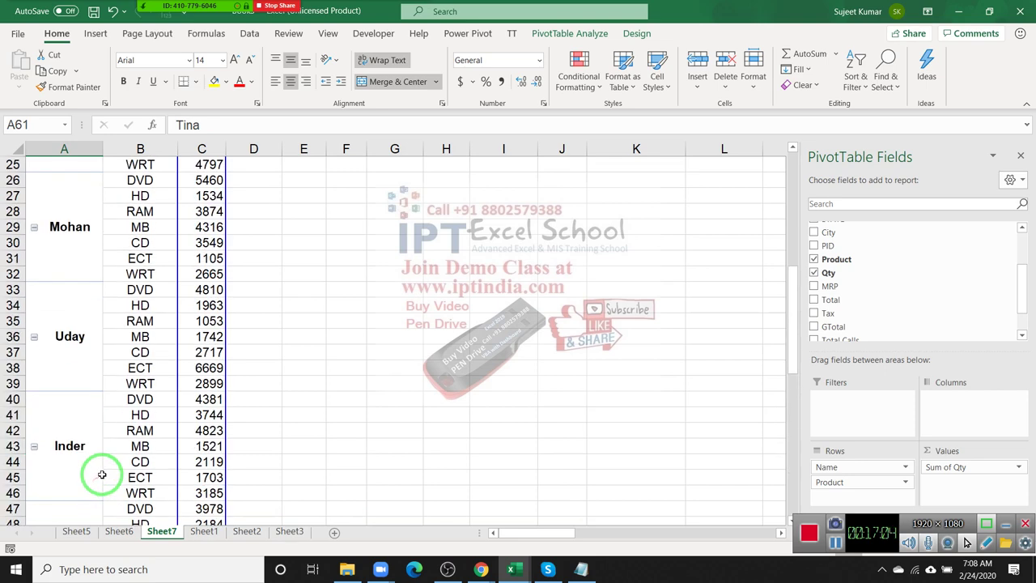
scroll(103, 472, up, 8)
mouse_move(94, 304)
mouse_down()
mouse_move(101, 434)
mouse_move(72, 356)
mouse_up()
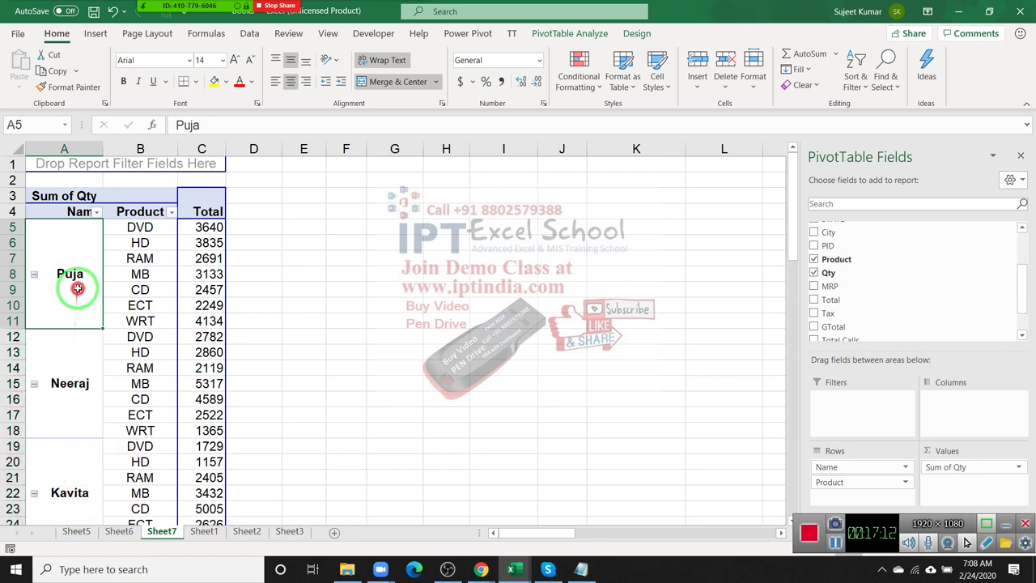
drag(72, 355, 89, 286)
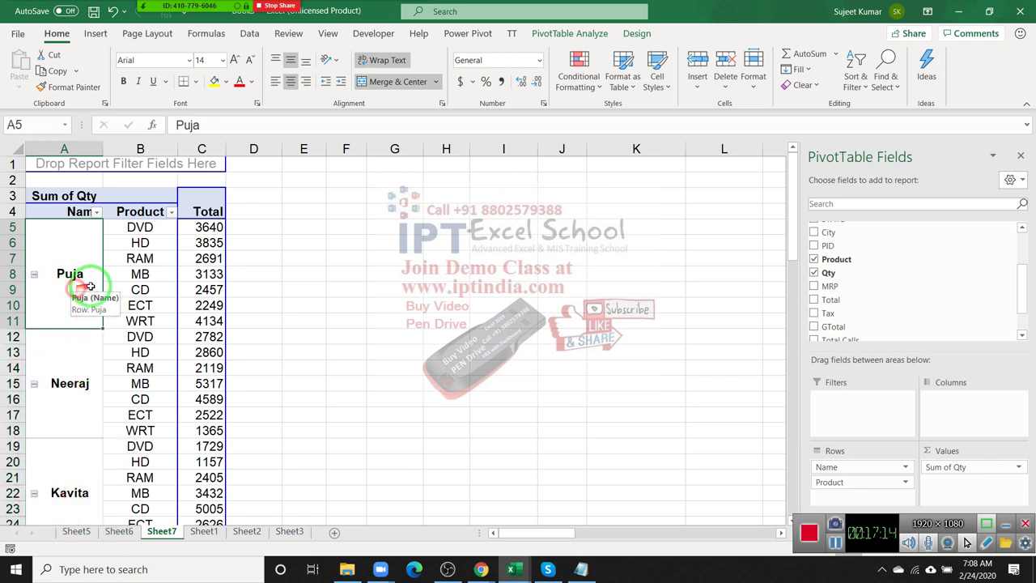
right_click(92, 288)
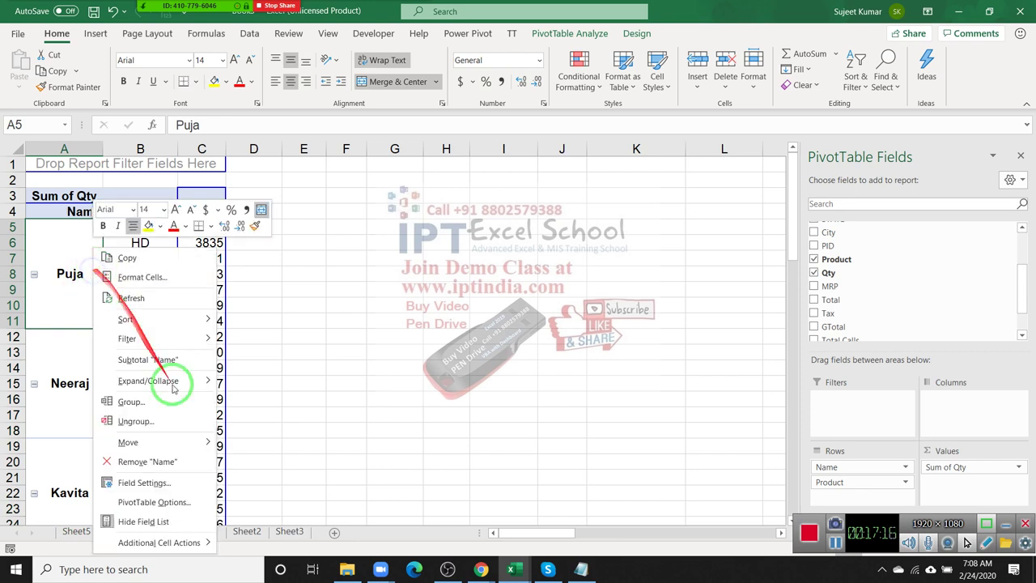
Move the Sales Mode field into the pivot's Columns area
click(359, 347)
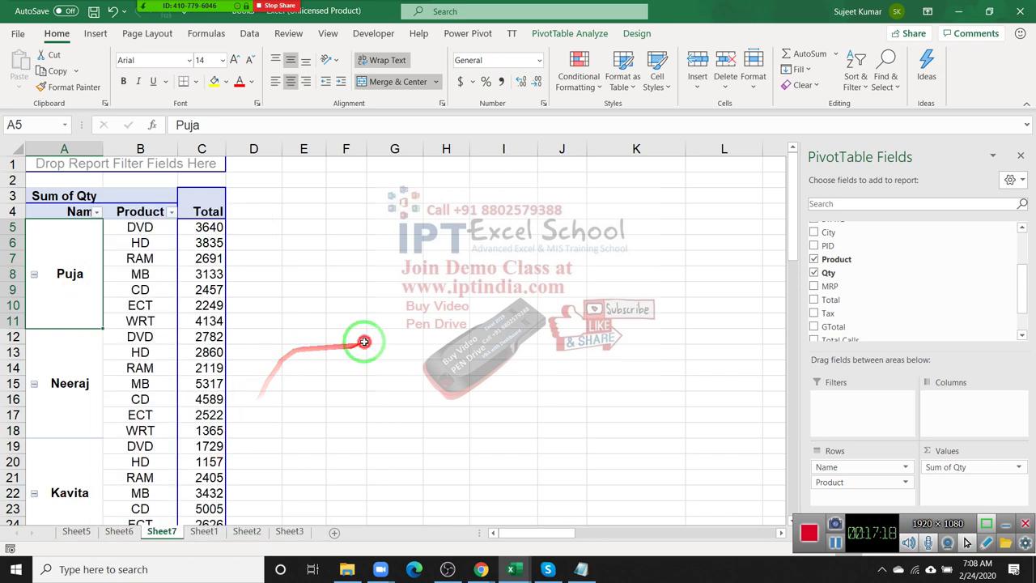
click(162, 300)
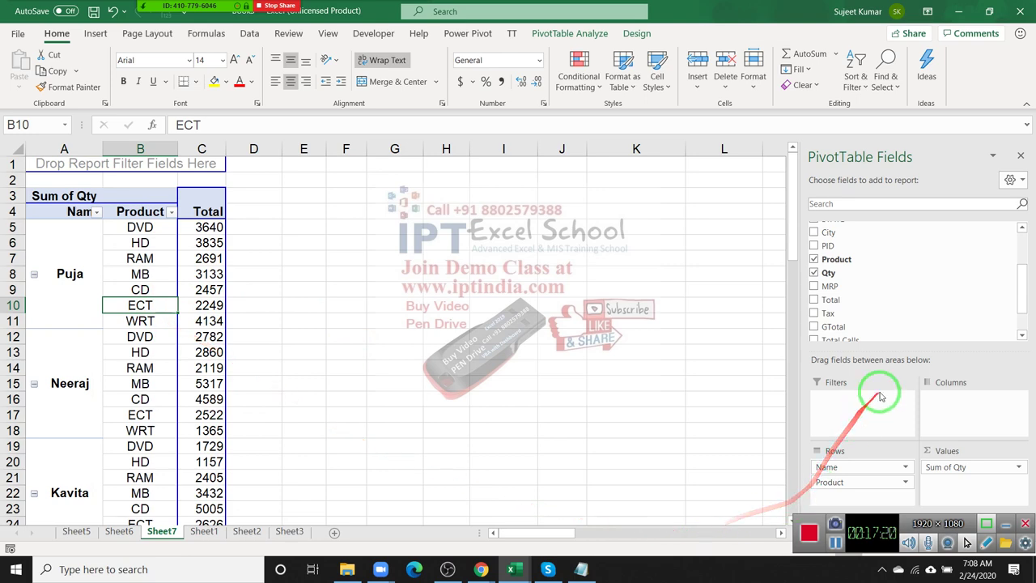
scroll(883, 299, up, 1)
scroll(874, 288, up, 3)
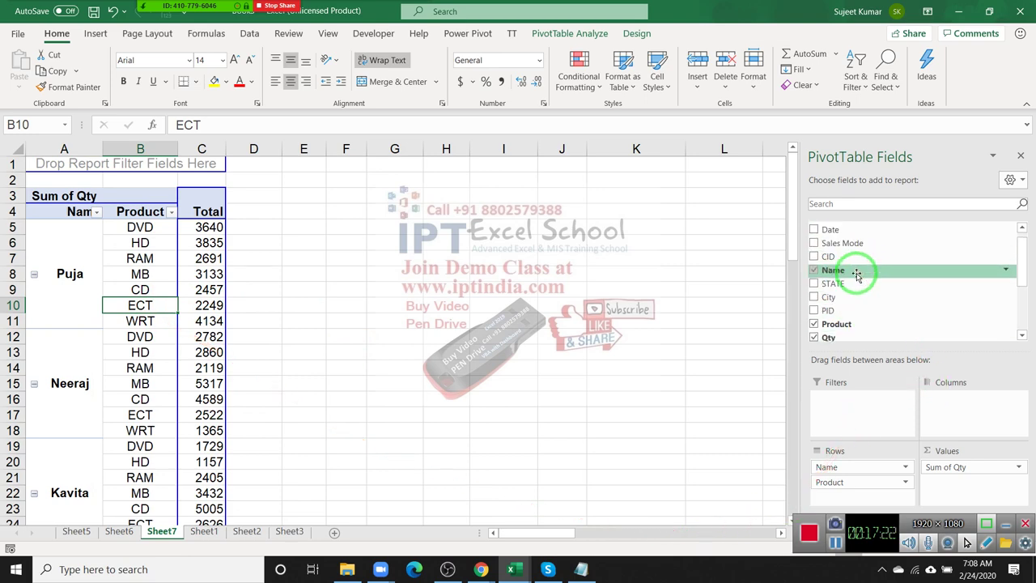
drag(843, 259, 963, 413)
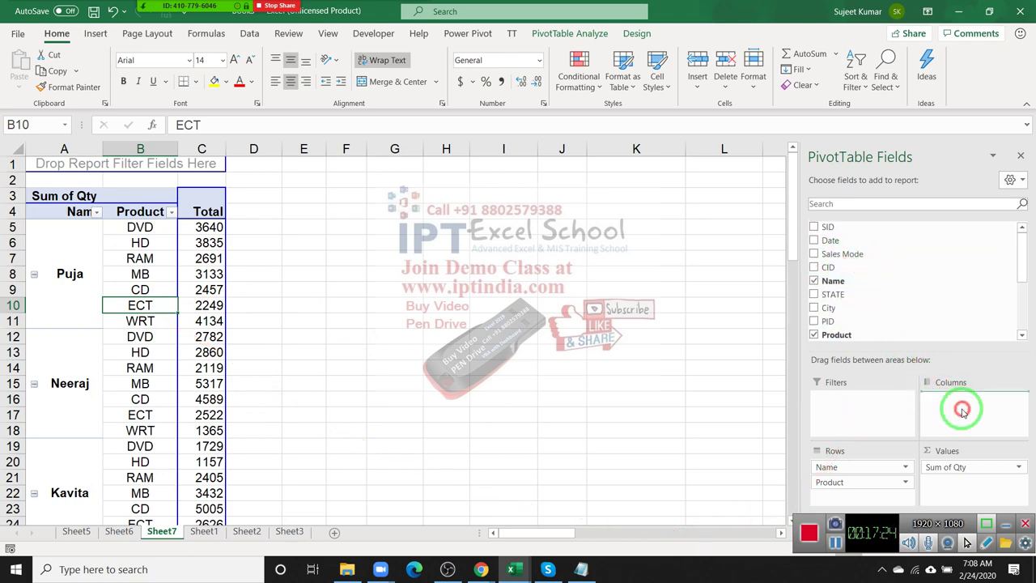
click(247, 216)
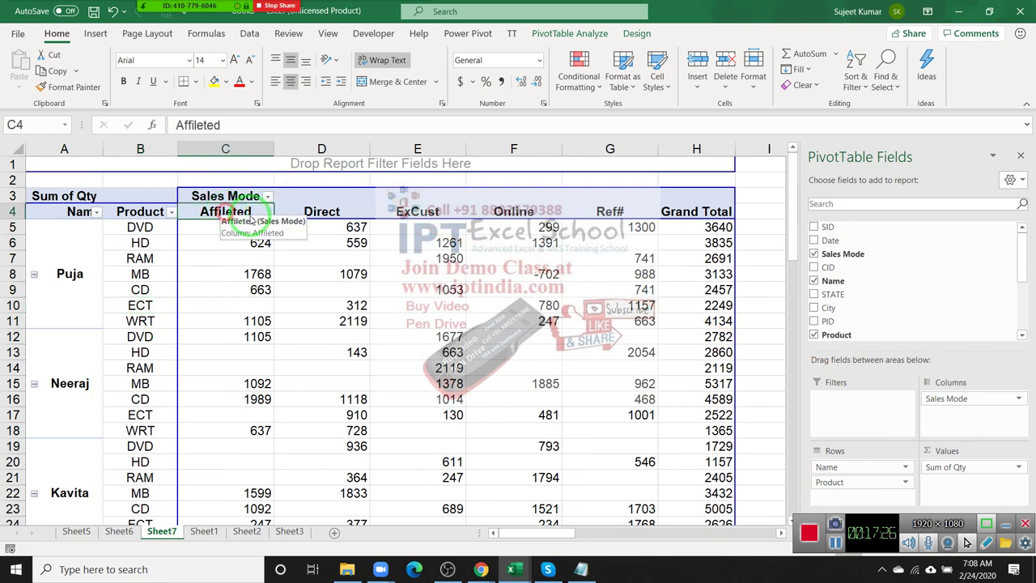
Add MRP to Values so Sum of MRP appears beside Sum of Qty
scroll(858, 312, down, 5)
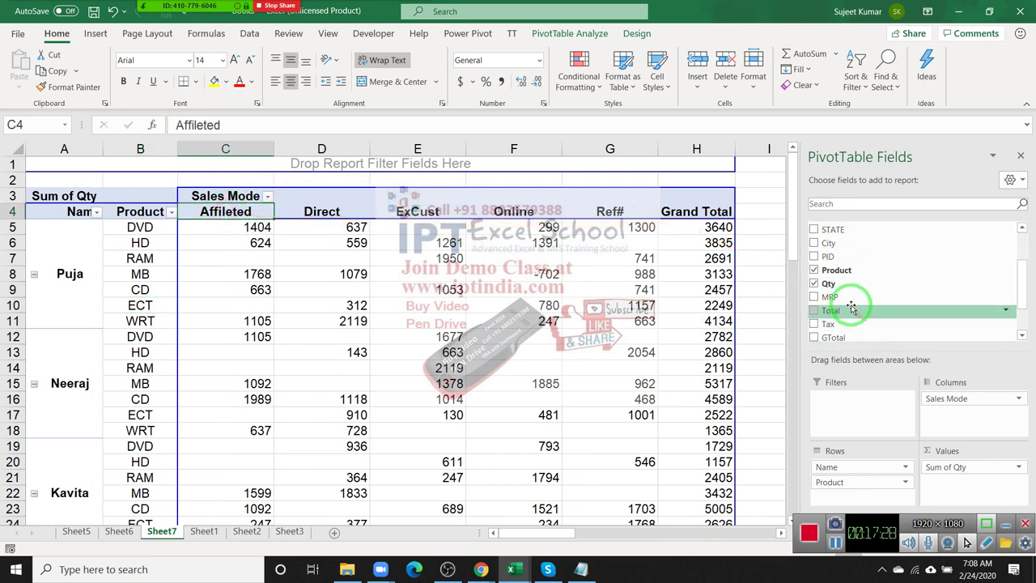
drag(833, 297, 946, 470)
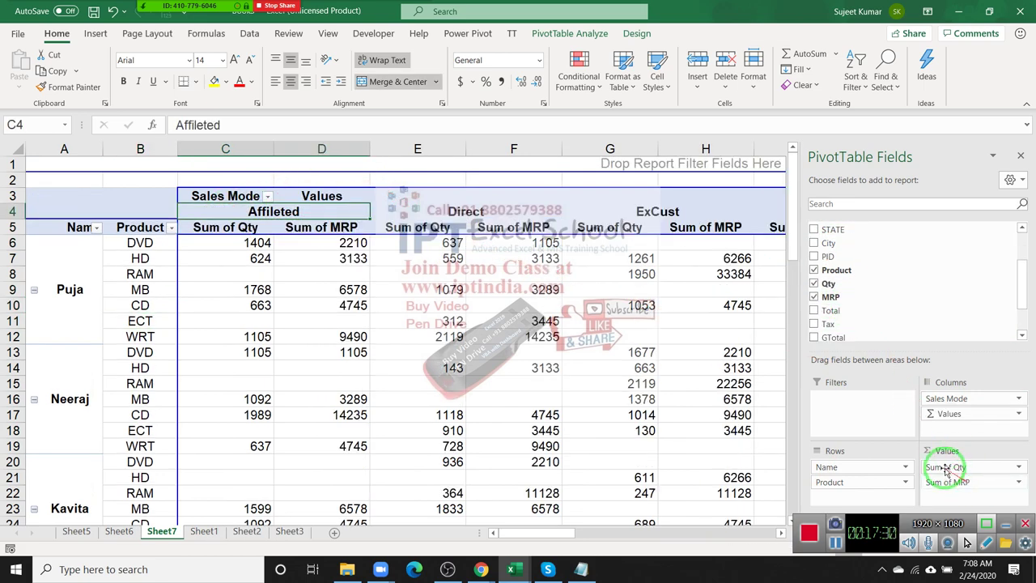
click(348, 305)
click(465, 211)
drag(562, 212, 634, 213)
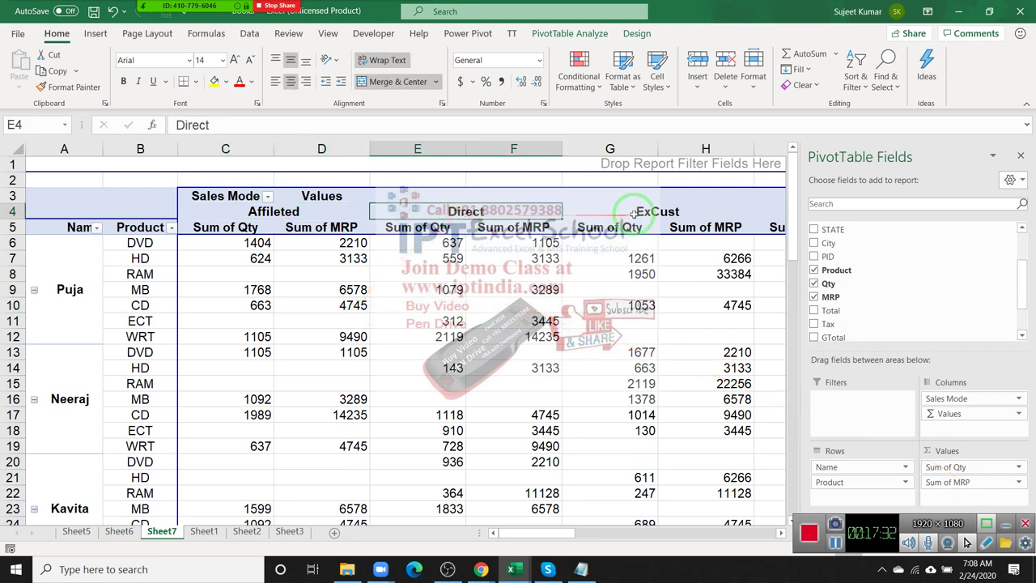
click(634, 213)
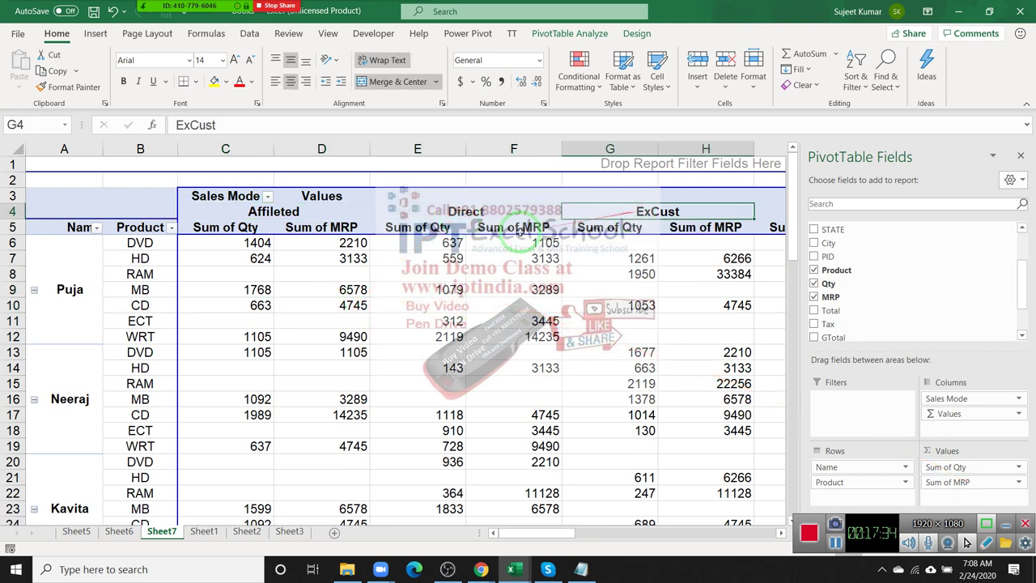
click(456, 262)
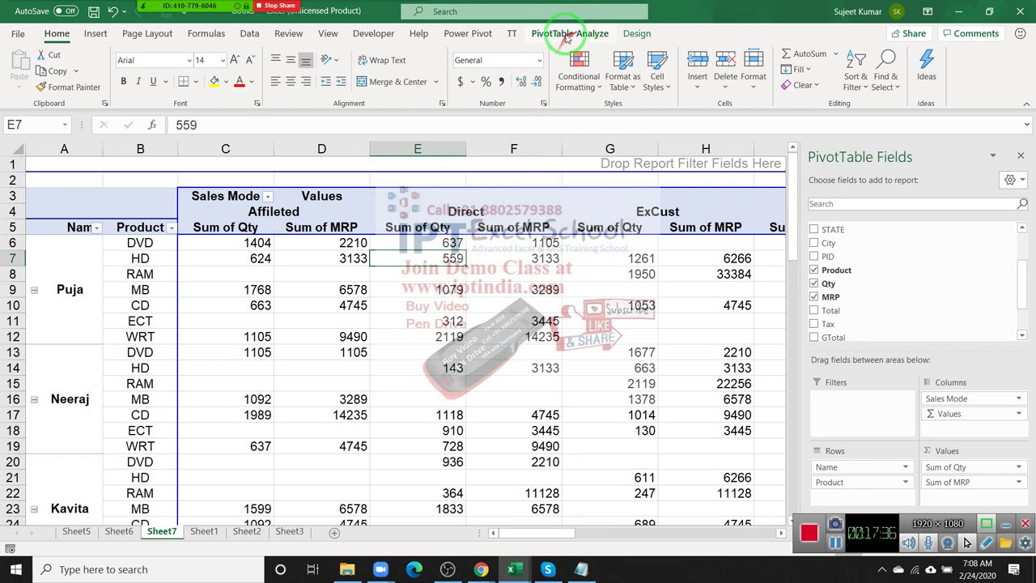
Apply the custom gridded style with black cell borders and unshaded headers to PivotTable15
click(637, 34)
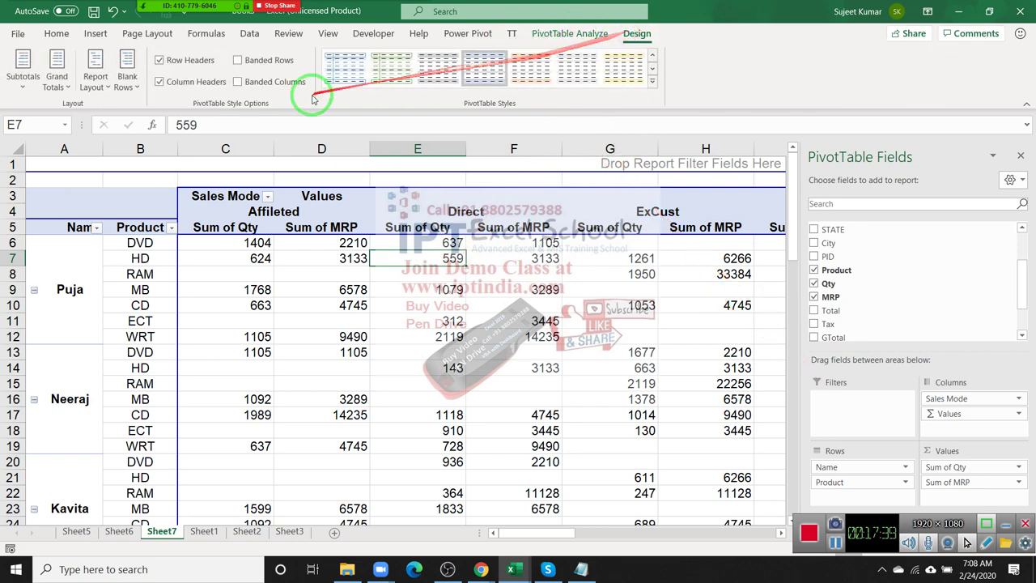
click(651, 81)
click(347, 88)
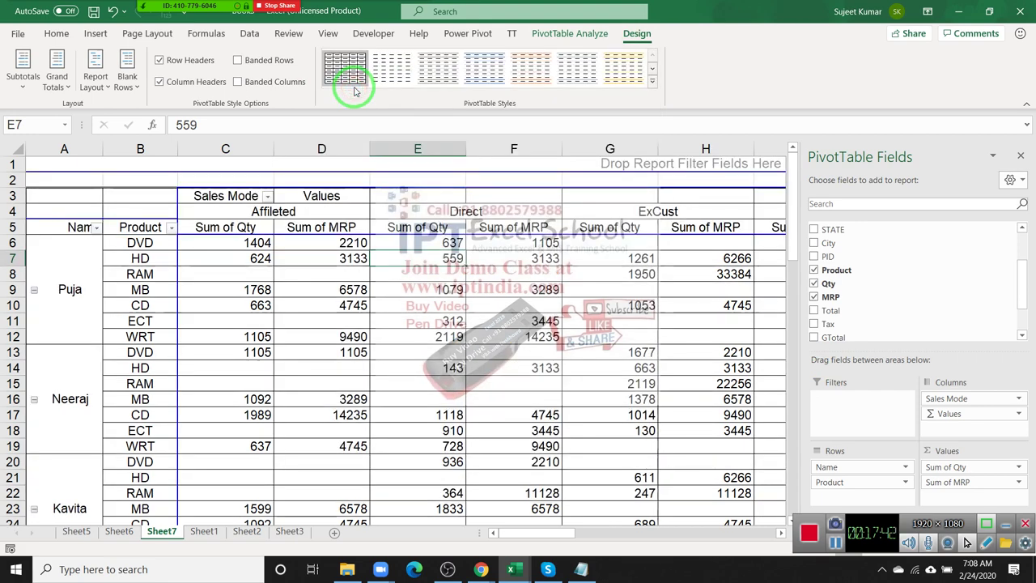
click(297, 363)
click(296, 211)
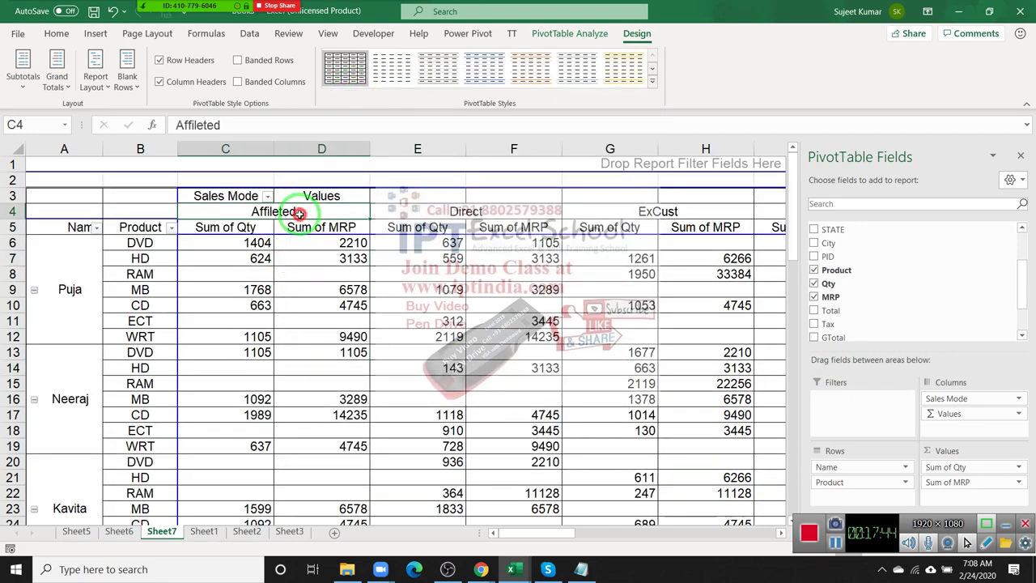
click(490, 210)
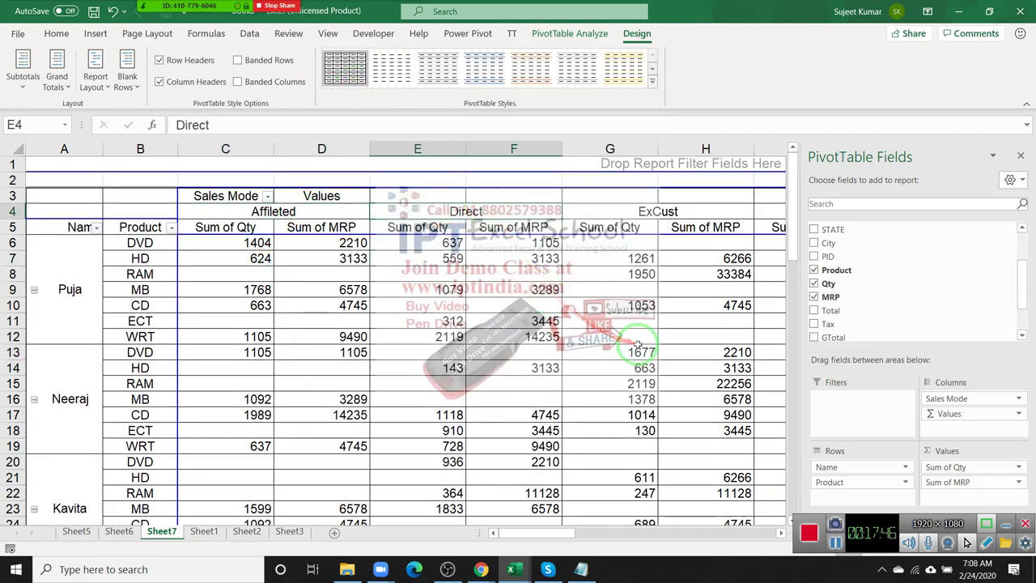
scroll(643, 346, down, 2)
scroll(639, 350, down, 2)
scroll(639, 349, down, 2)
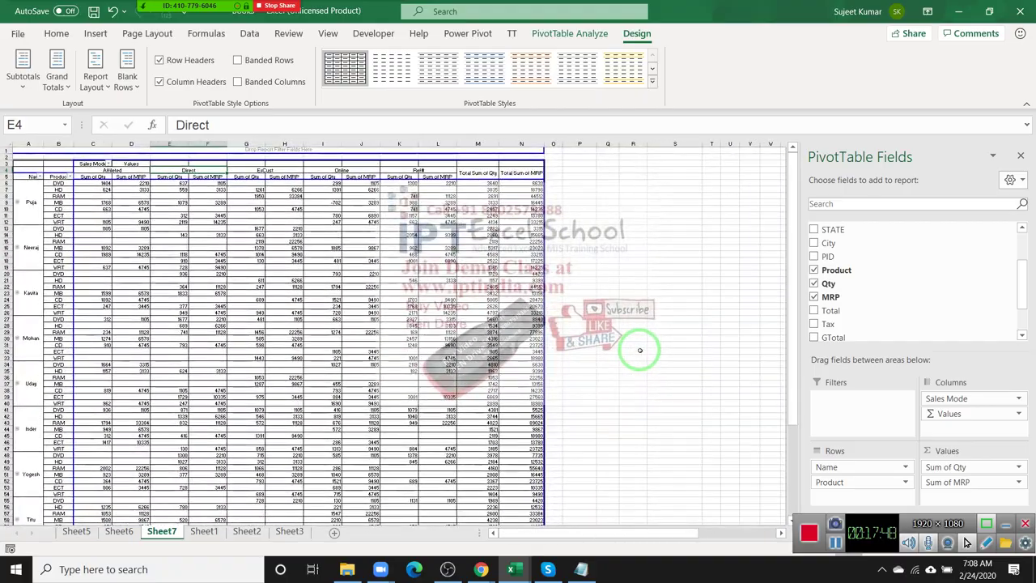
scroll(639, 350, up, 2)
scroll(640, 348, up, 2)
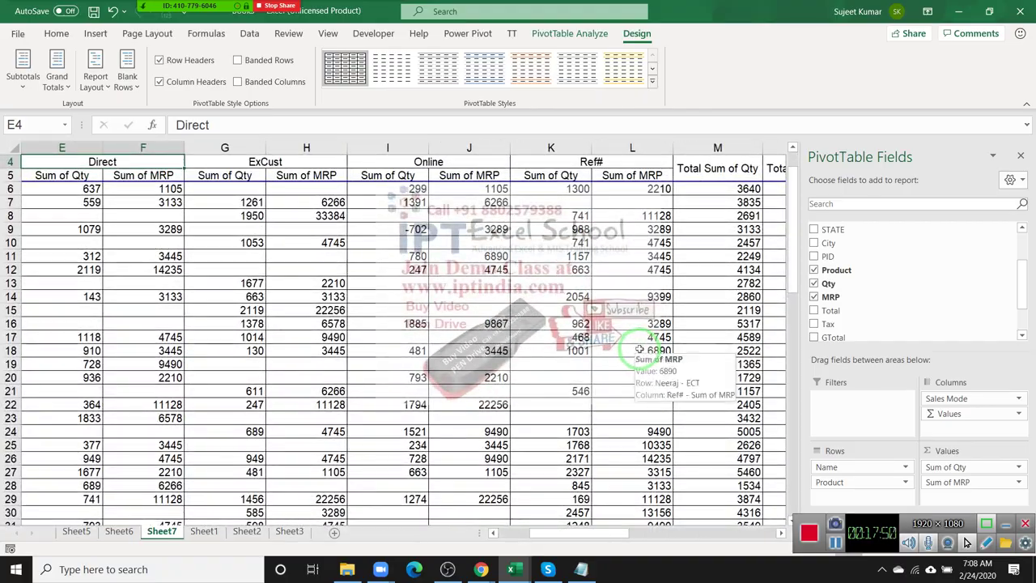
scroll(638, 343, up, 2)
scroll(637, 340, up, 1)
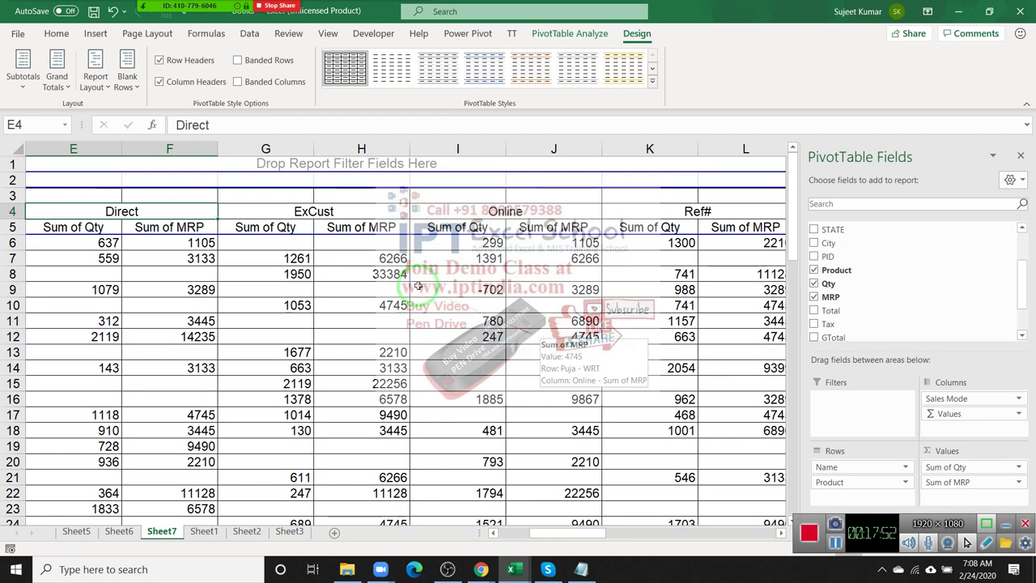
Retype the first value headers as Qty and MRP, renaming them under every sales mode
click(75, 228)
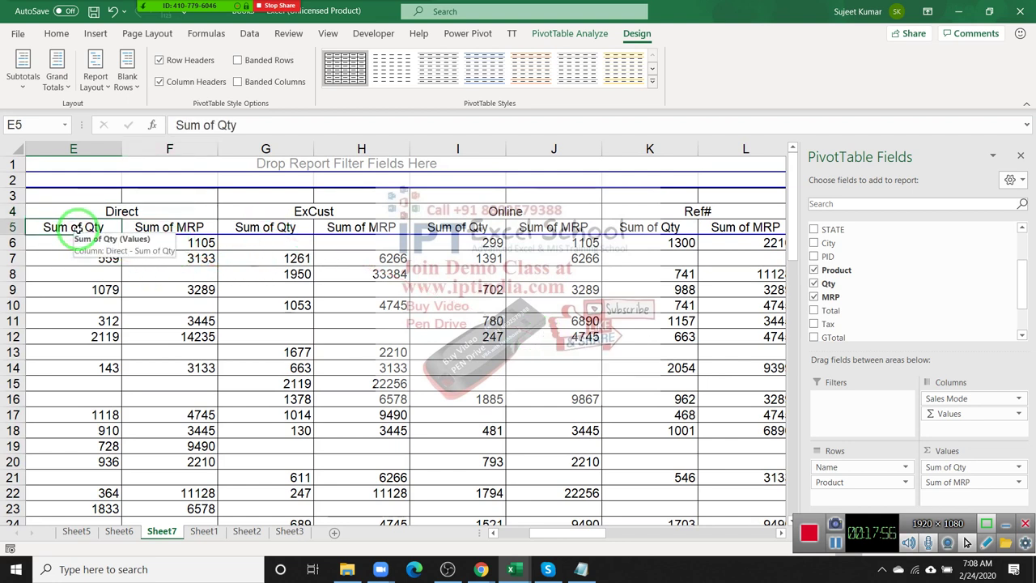
text(Q)
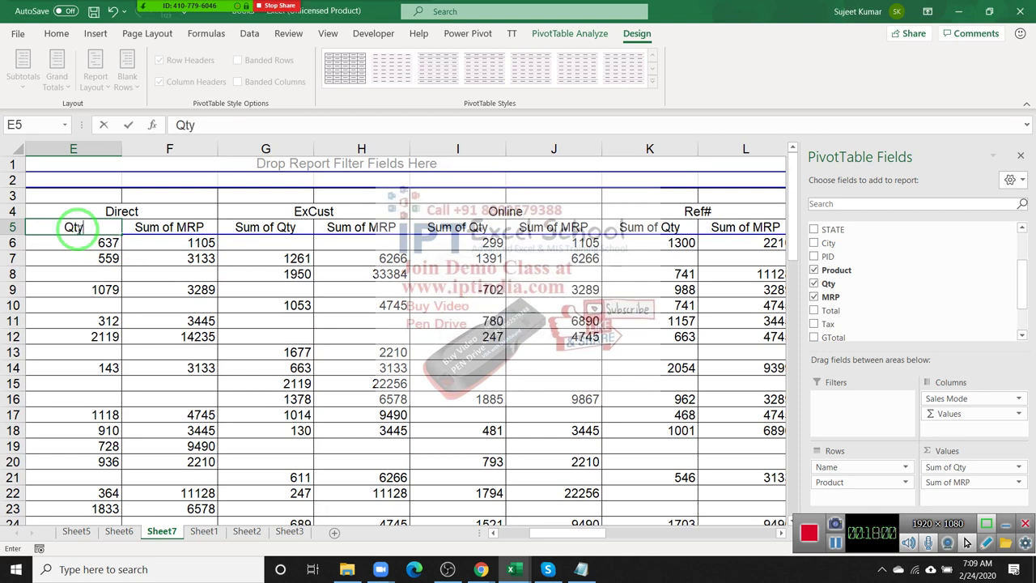
key(Return)
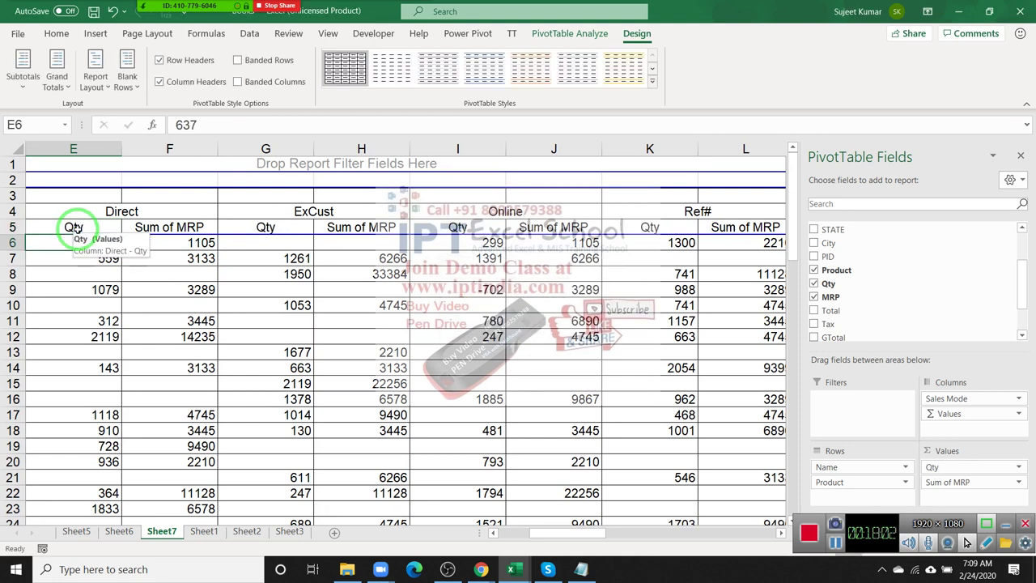
key(Right)
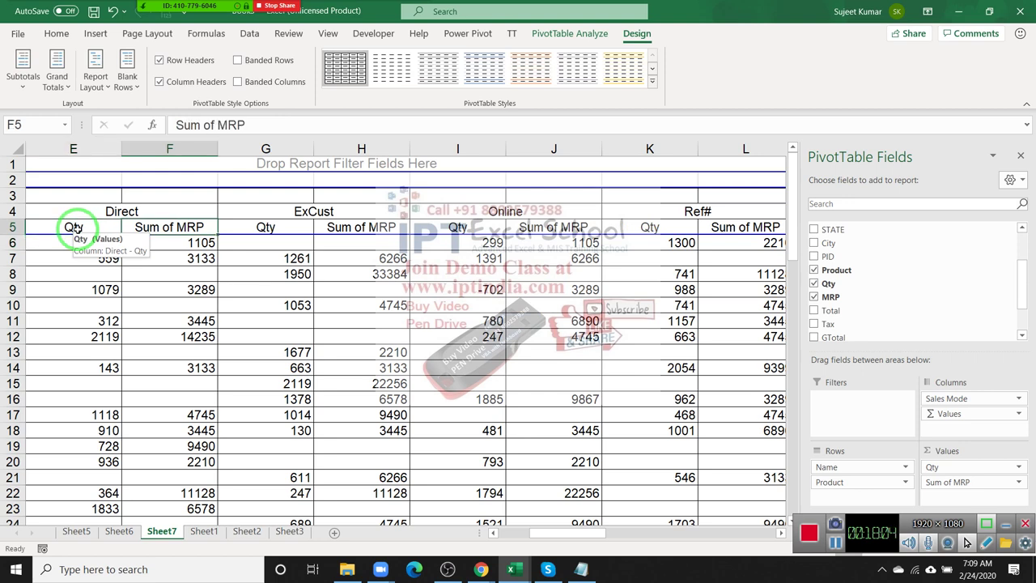
text(MRP)
key(Return)
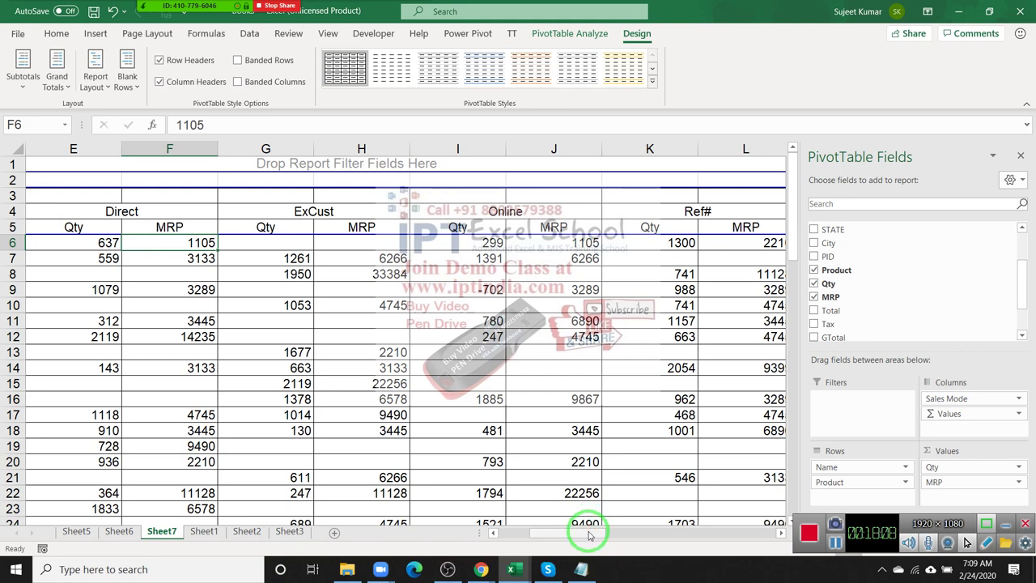
Browse the open workbooks and worksheets Sheet6, Sheet5, Sheet7 and Sheet1
drag(588, 530, 515, 535)
click(516, 566)
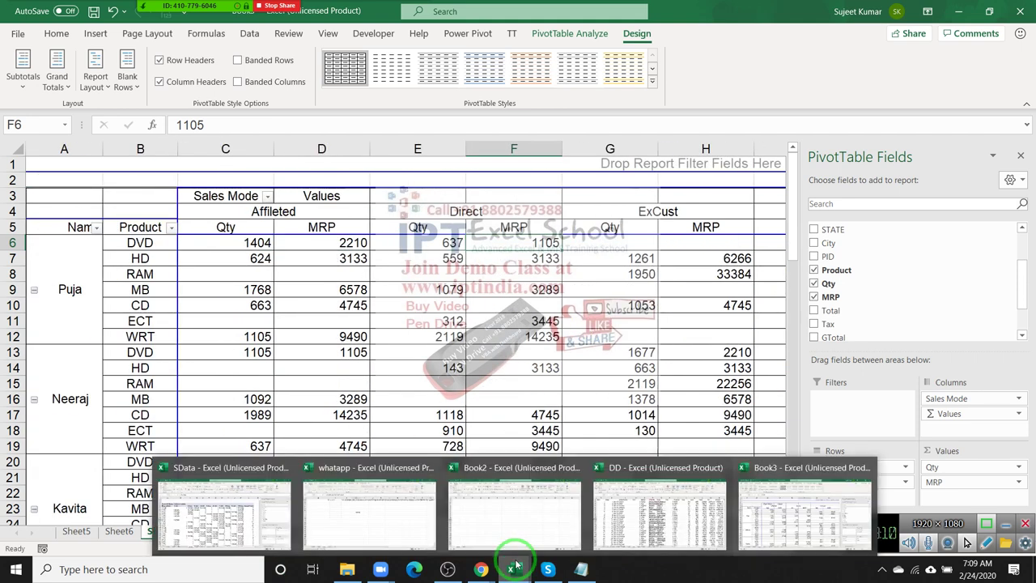
click(498, 326)
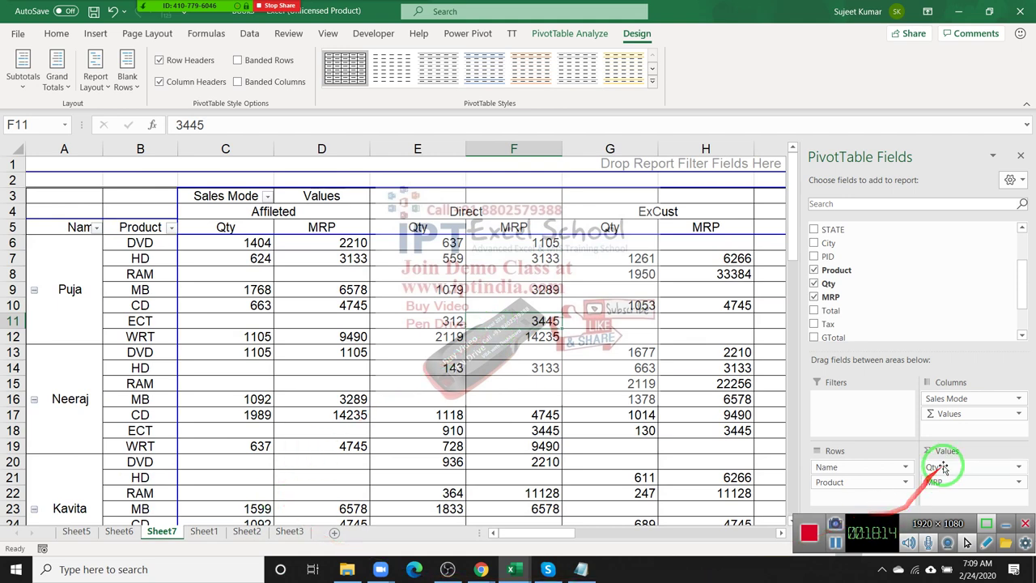
click(121, 531)
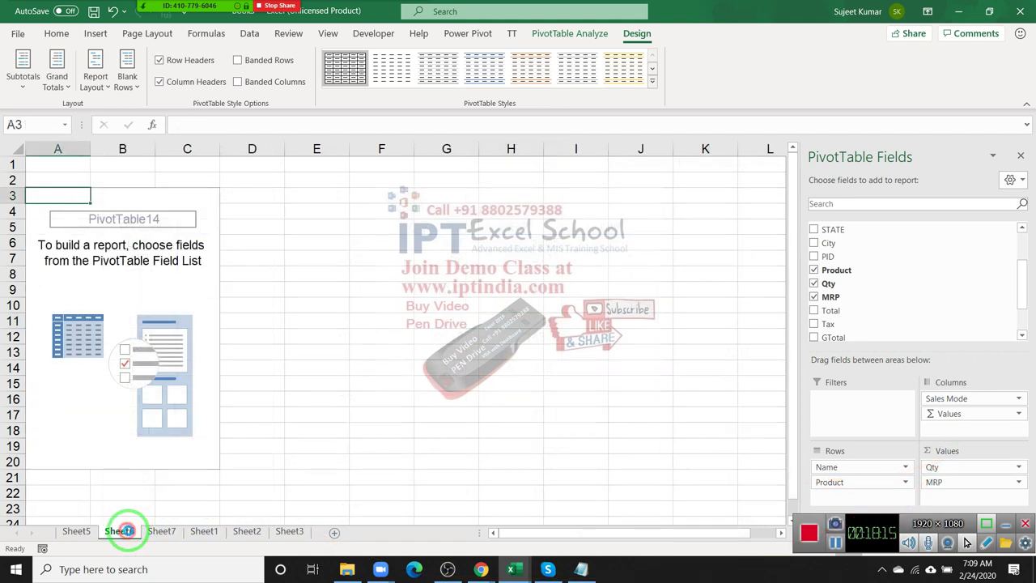
click(75, 531)
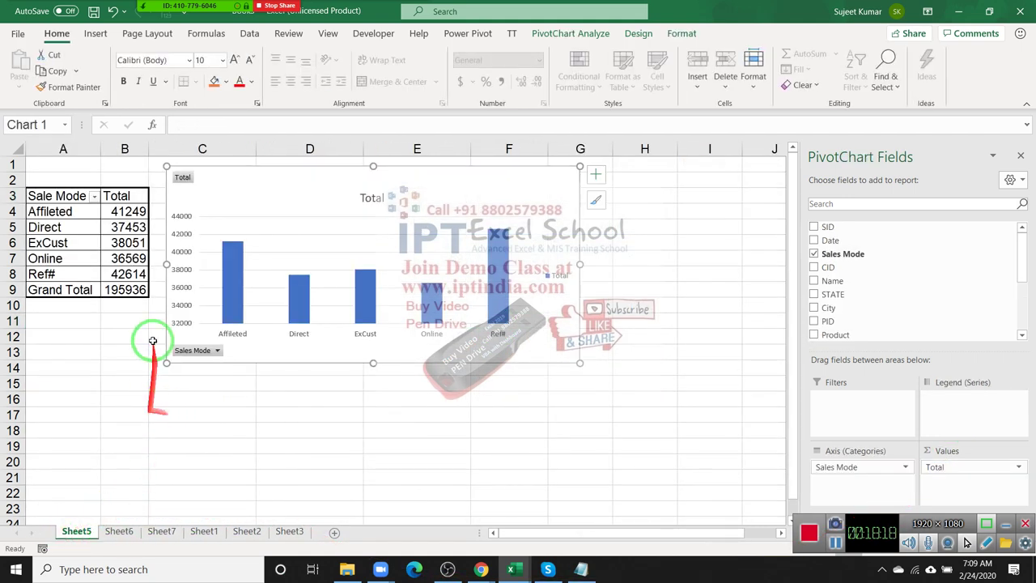
drag(72, 230, 145, 463)
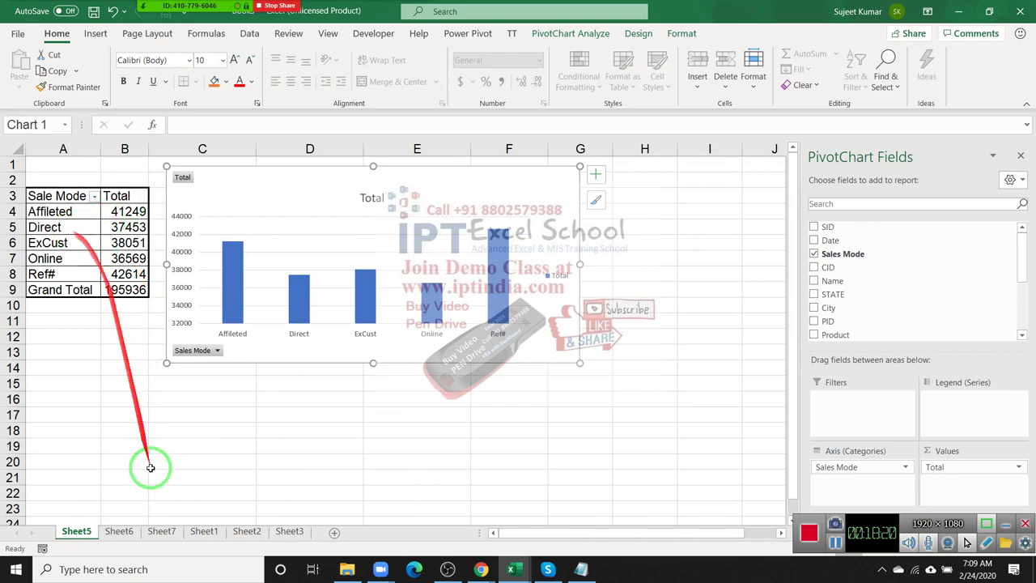
drag(110, 218, 239, 576)
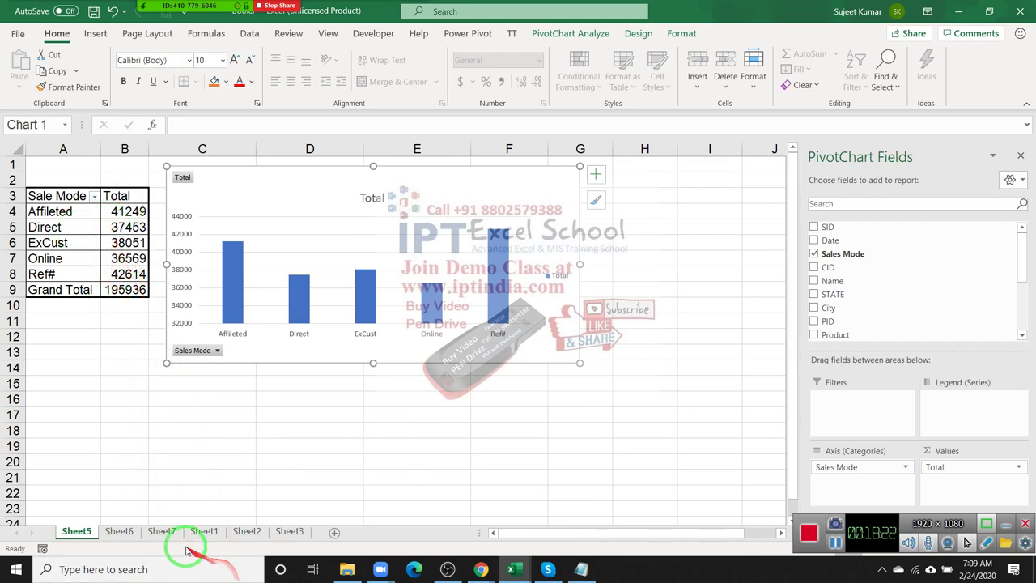
click(162, 531)
click(210, 531)
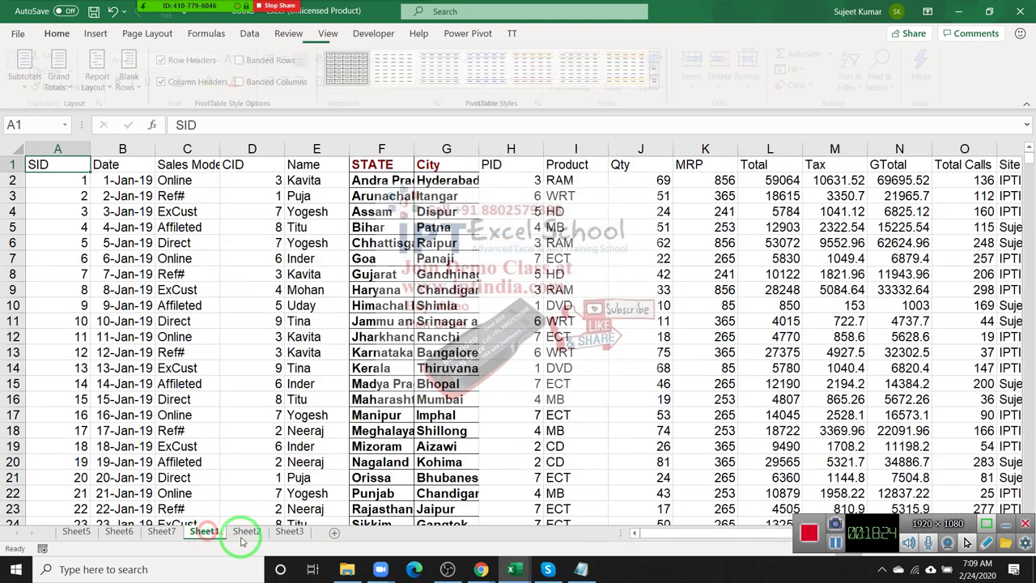
Add Sales Mode to the Rows of Sheet6's empty pivot table, then go back to Sheet7
click(113, 534)
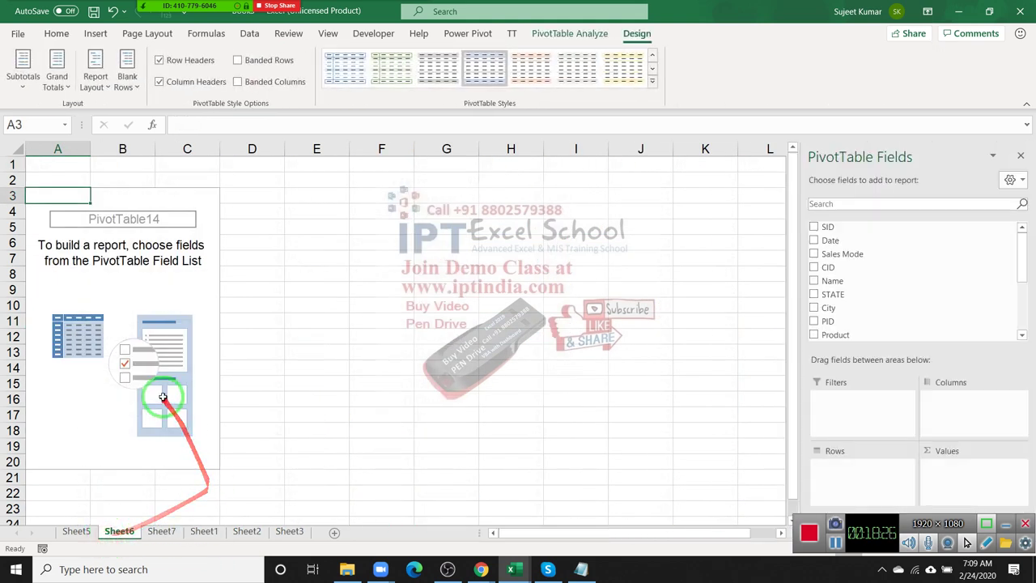
click(165, 396)
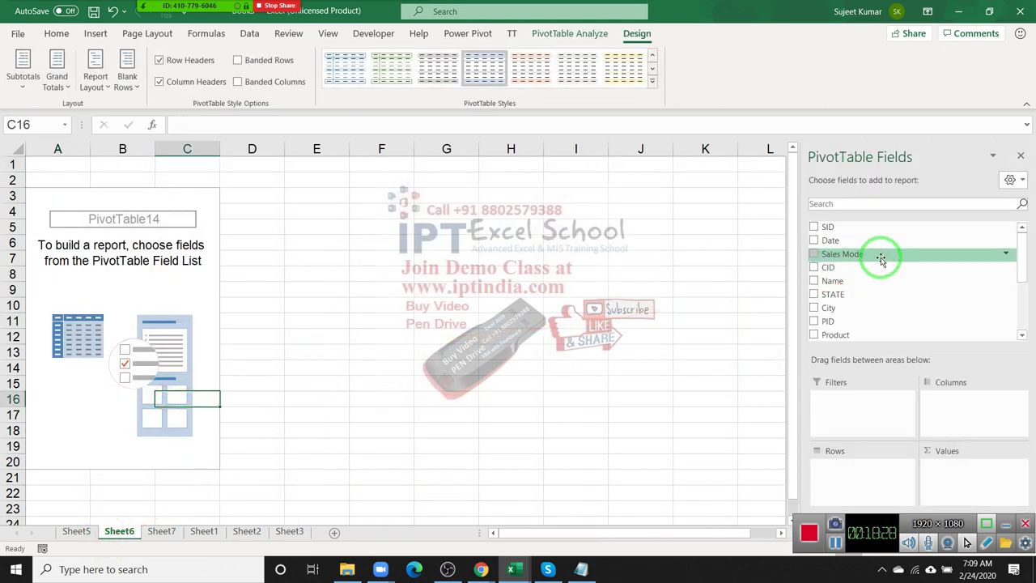
drag(881, 257, 861, 467)
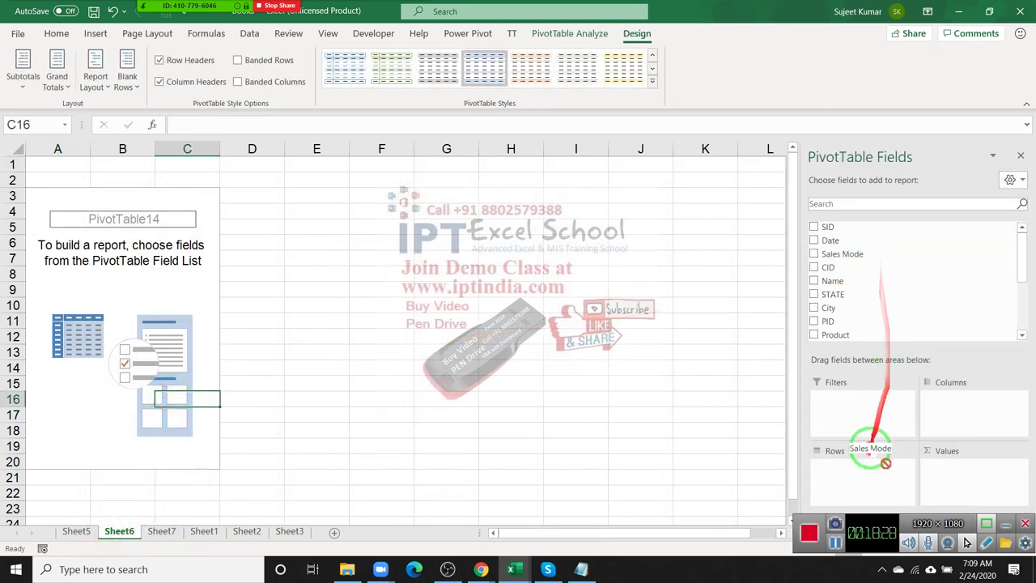
click(166, 532)
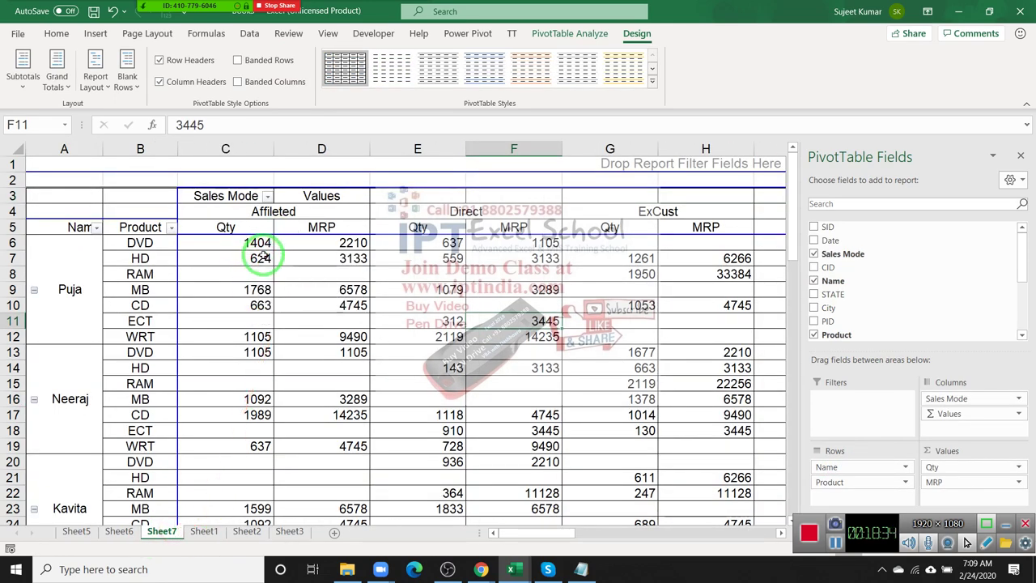
click(253, 259)
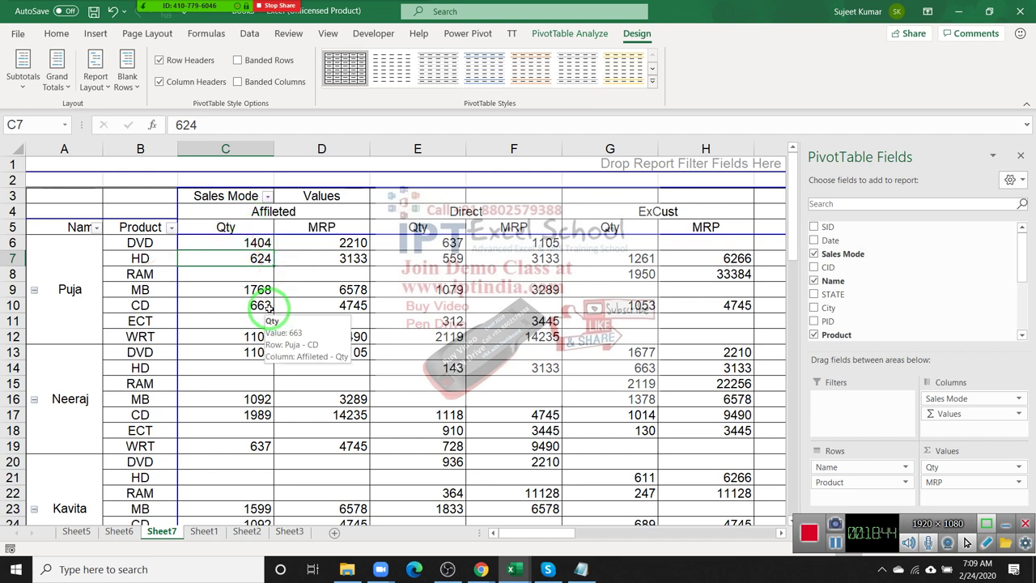
click(212, 534)
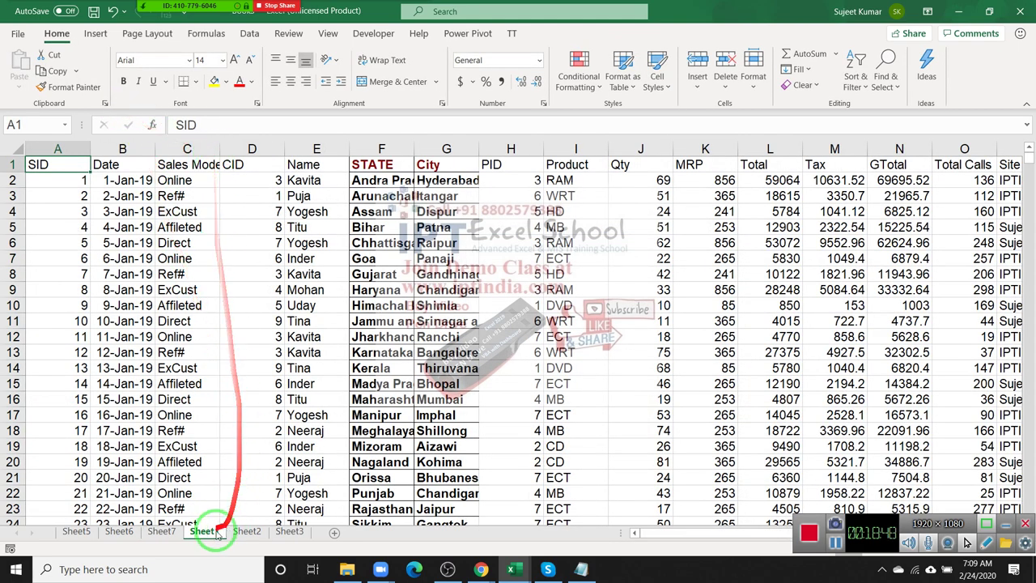
click(162, 533)
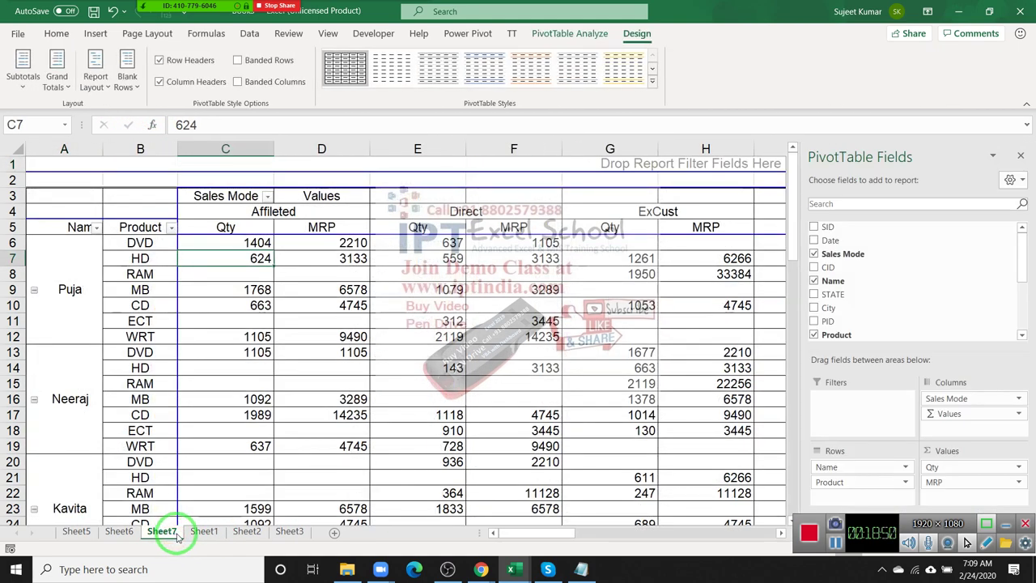
double_click(258, 257)
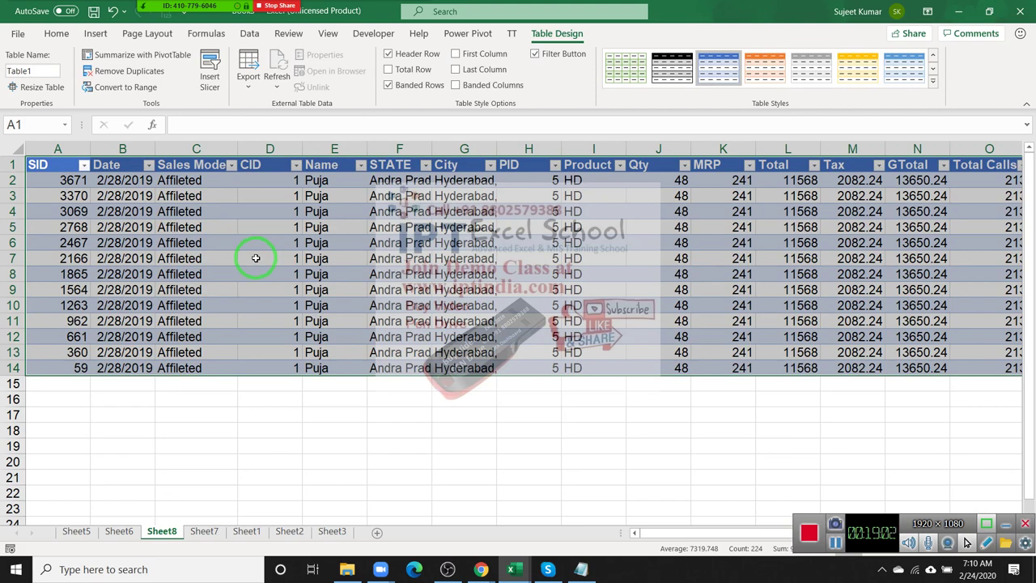
right_click(172, 539)
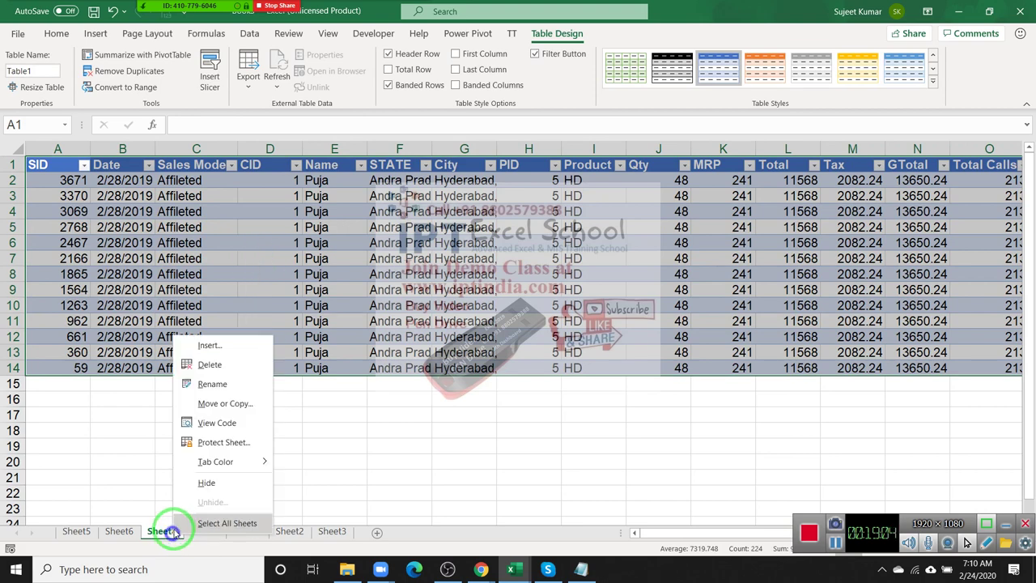
click(229, 368)
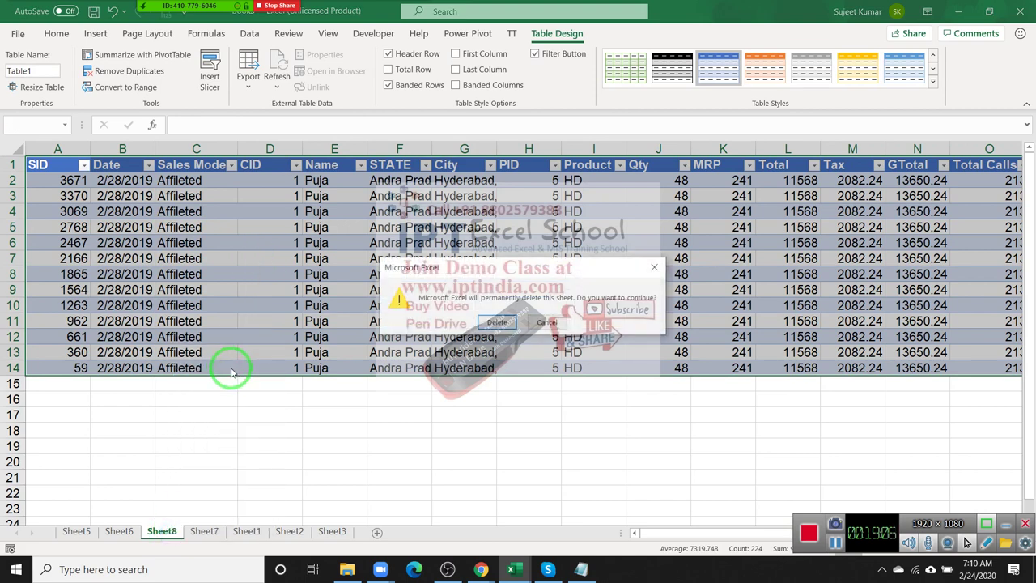
click(496, 322)
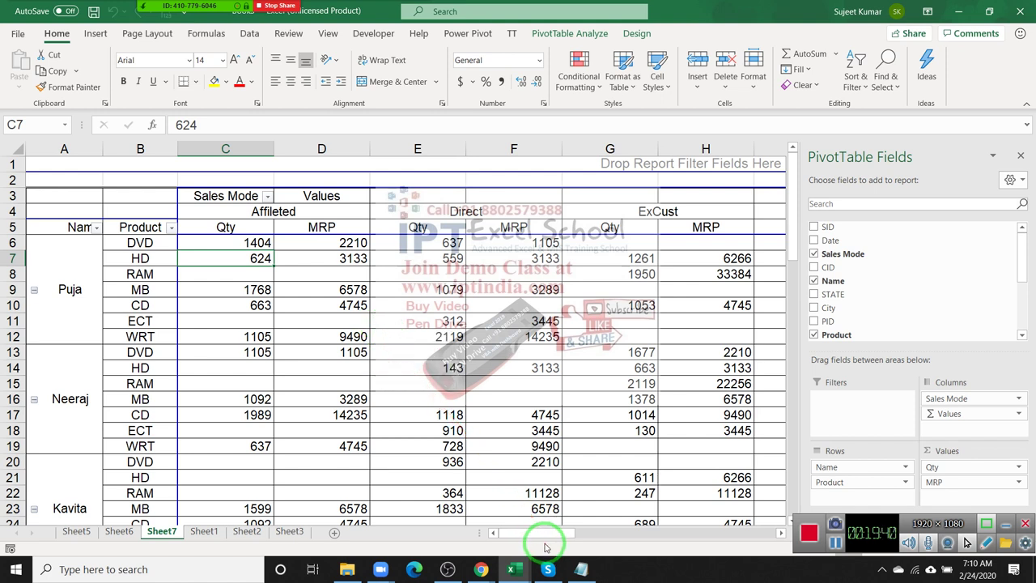
Inspect the pivot values, including the blank Qty and MRP cells for Kavita's HD
click(146, 305)
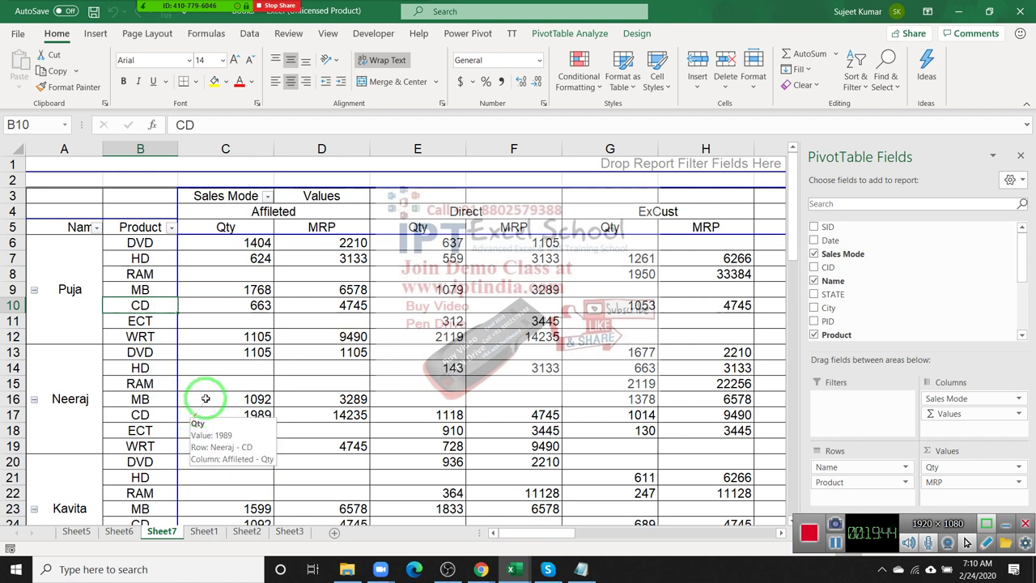
click(317, 399)
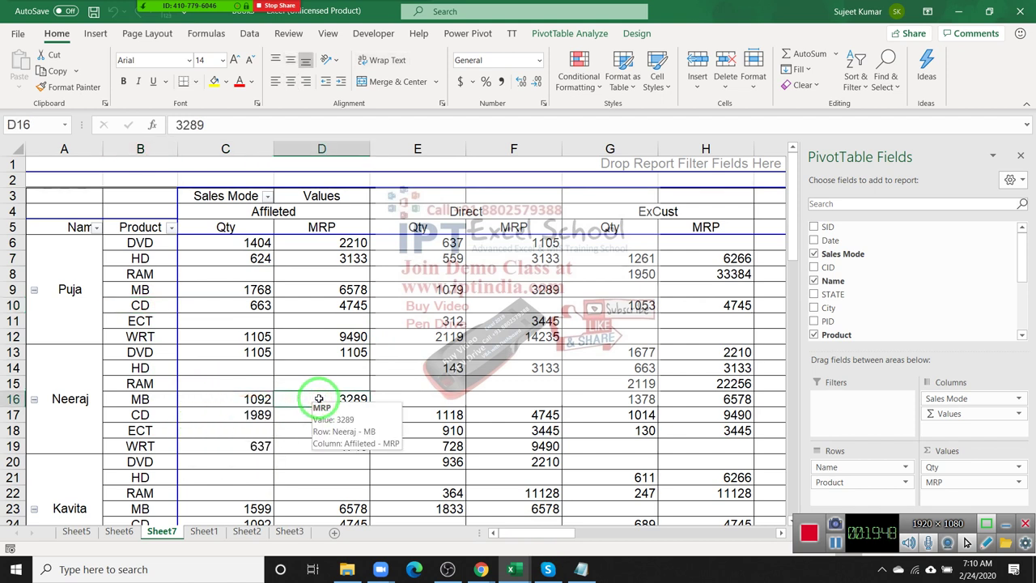
scroll(319, 397, down, 2)
click(263, 379)
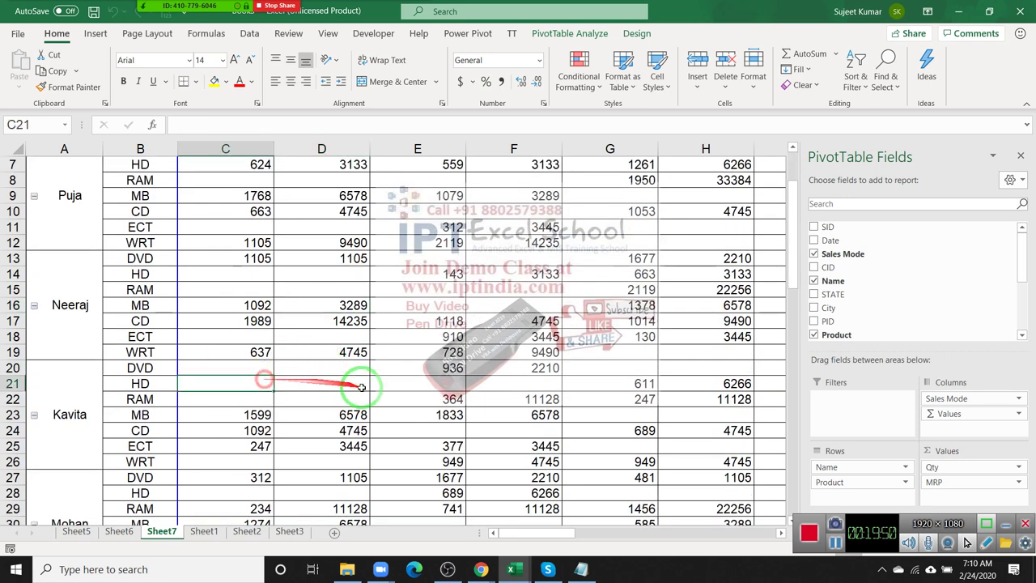
click(361, 387)
scroll(359, 381, up, 2)
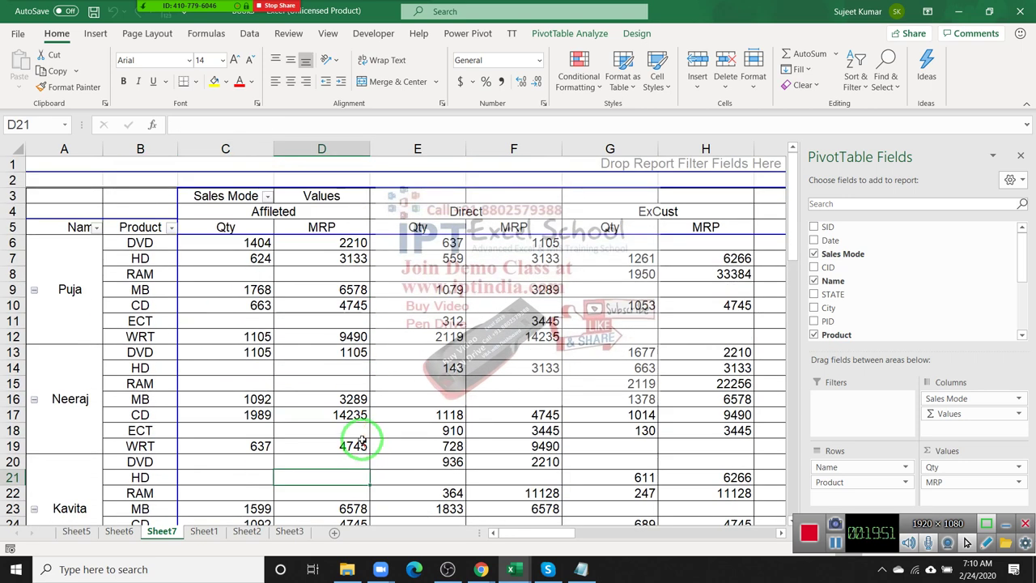
In PivotTable Options, enable 'For empty cells show' with 0 and apply it
right_click(360, 378)
click(426, 335)
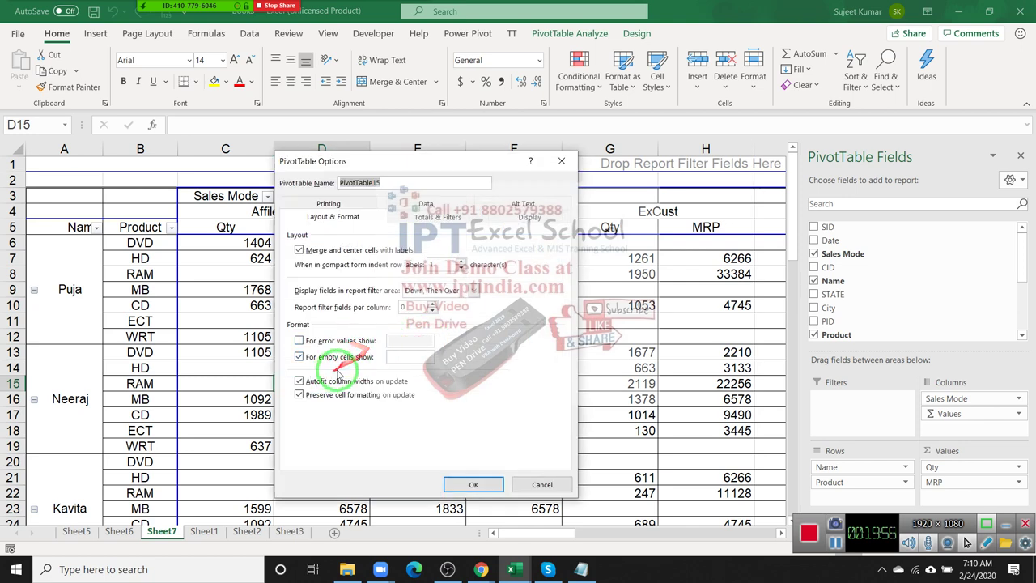
click(422, 358)
text(0)
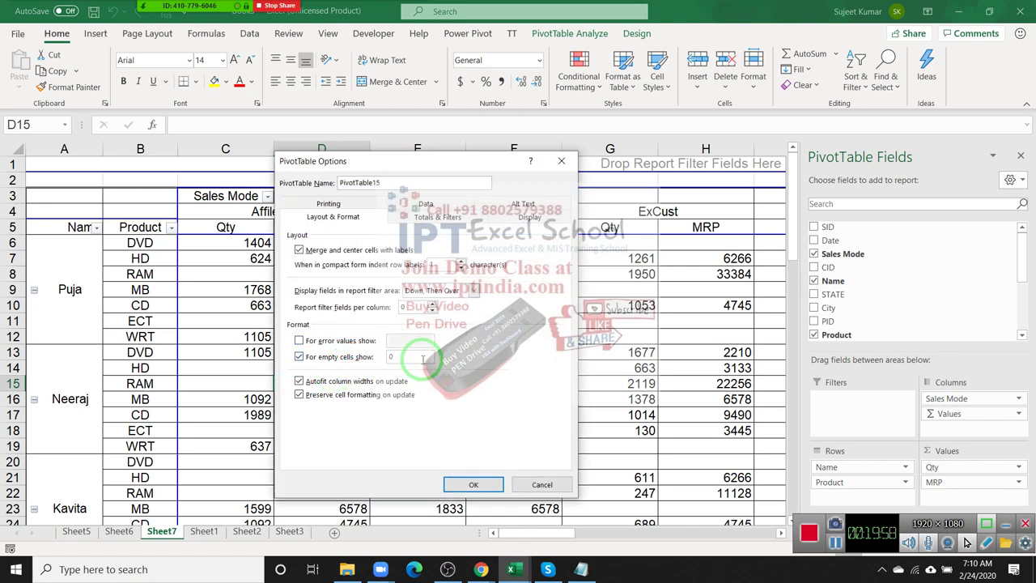
click(469, 486)
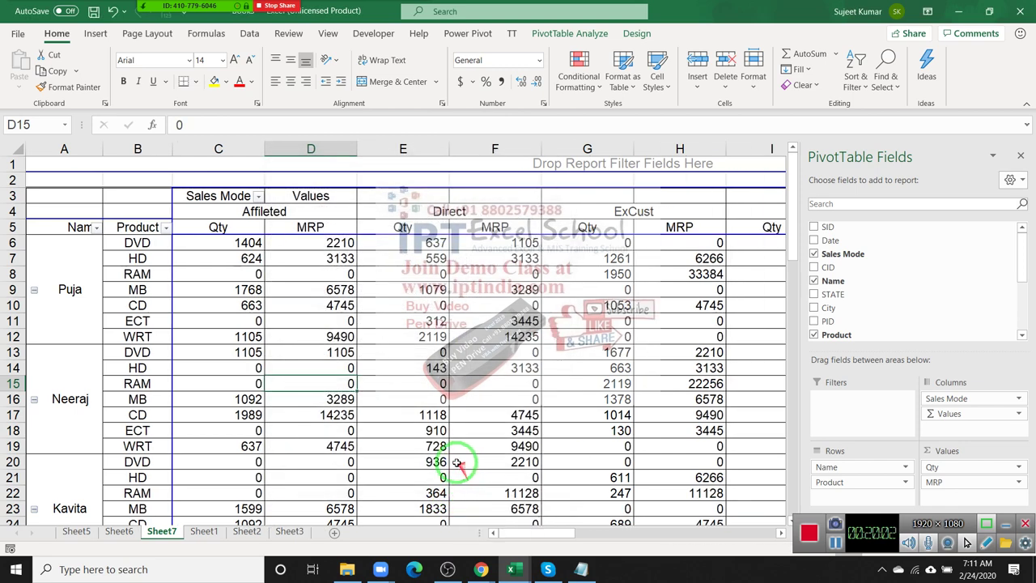
Check the new 0 values in the Direct column, such as Neeraj's RAM quantity
click(455, 414)
click(442, 397)
click(441, 385)
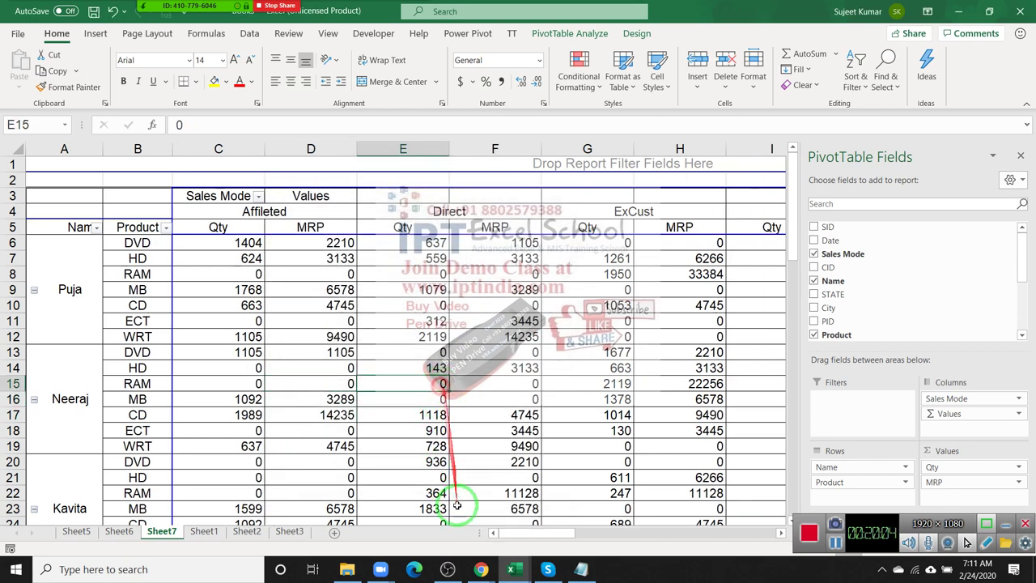
scroll(456, 518, down, 3)
scroll(457, 521, down, 4)
scroll(457, 524, up, 5)
scroll(457, 523, up, 2)
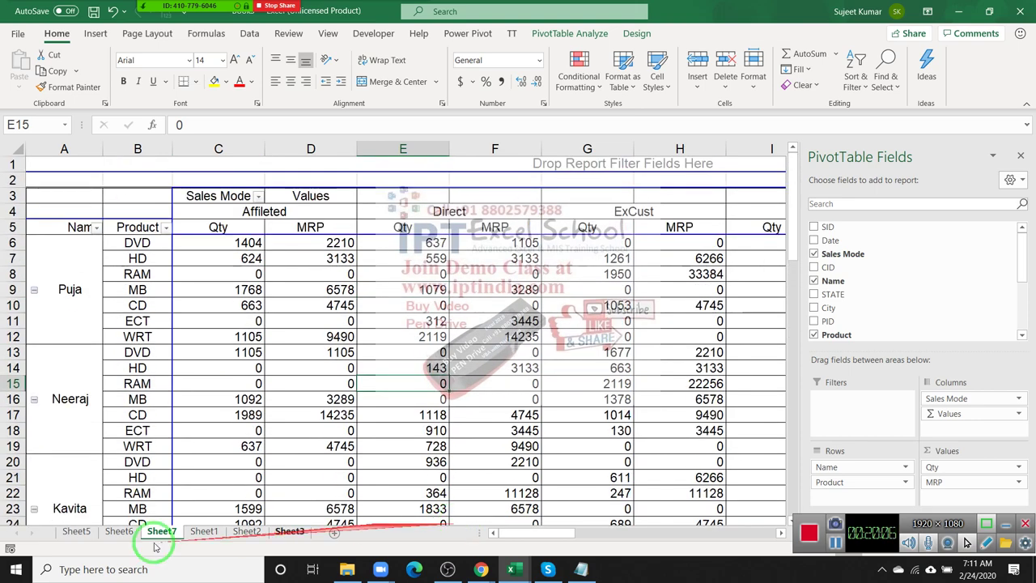
Go through Sheet6 to Sheet5, showing the Sales Mode pivot table and its Total column chart
drag(570, 539, 504, 525)
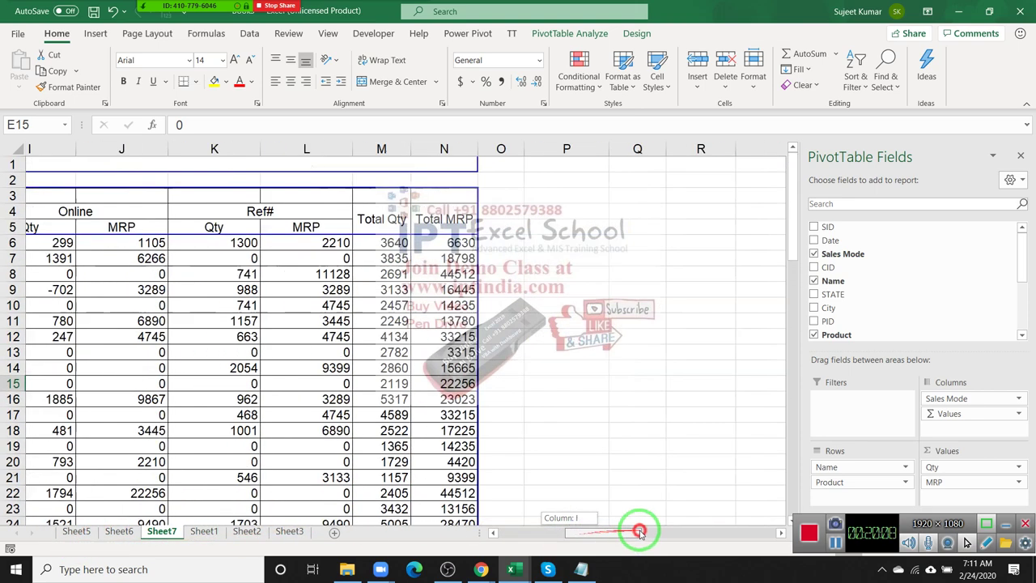
click(119, 531)
click(73, 532)
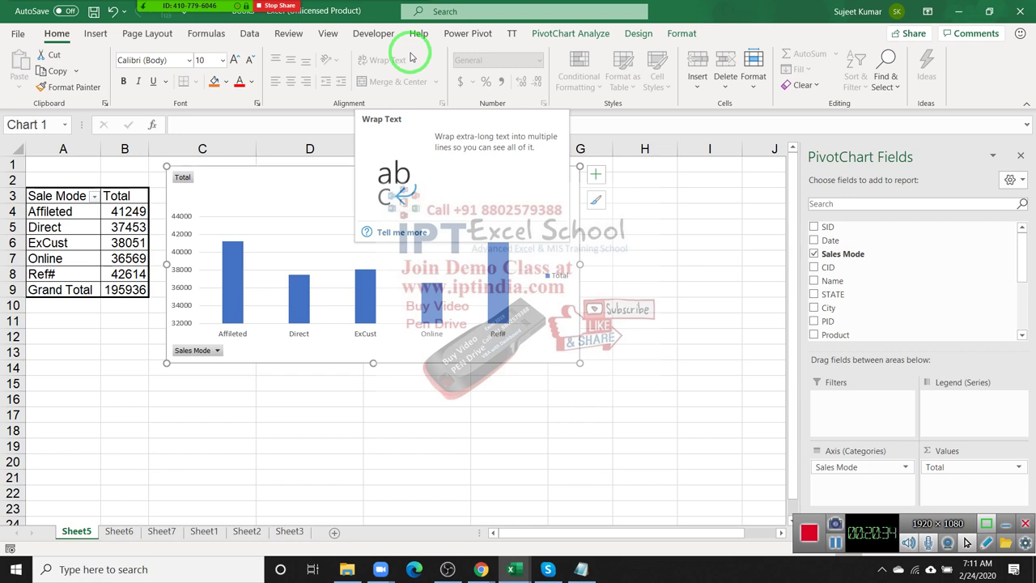
Open the Zoom participant list, then minimise Excel with Windows+D to reveal the desktop
click(182, 13)
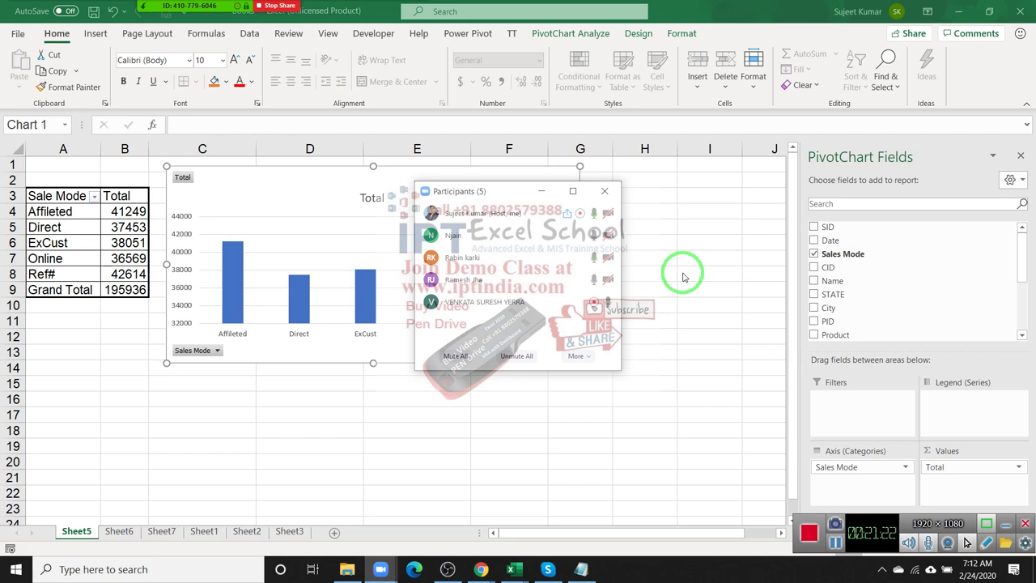
key(super+d)
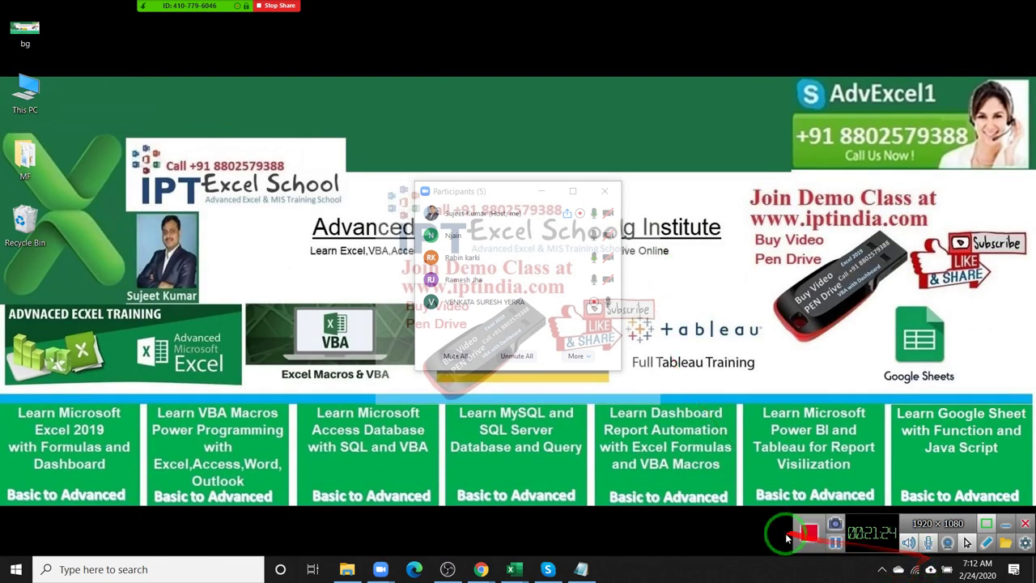